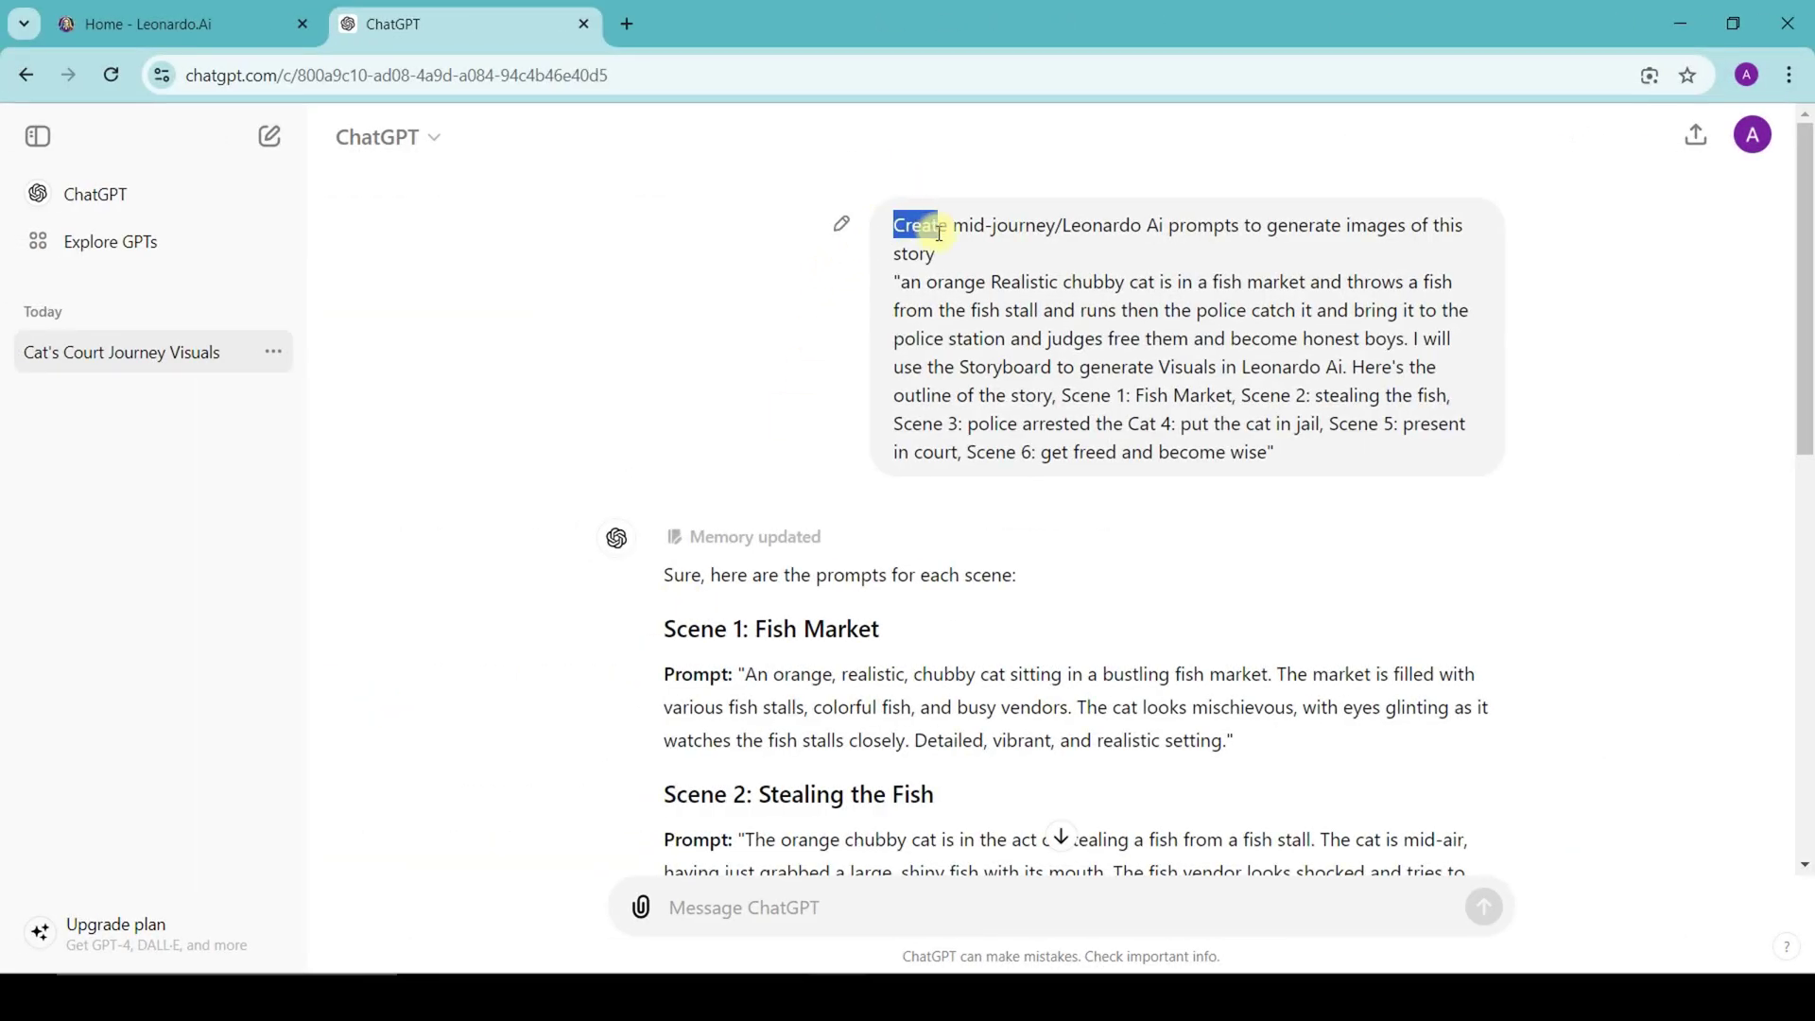
# - Set Leonardo.Ai image dimensions to the TikTok 9:16 preset (832×1472)
pyautogui.moveTo(939, 232)
pyautogui.mouseDown()
pyautogui.moveTo(1093, 344)
pyautogui.moveTo(1285, 431)
pyautogui.mouseUp()
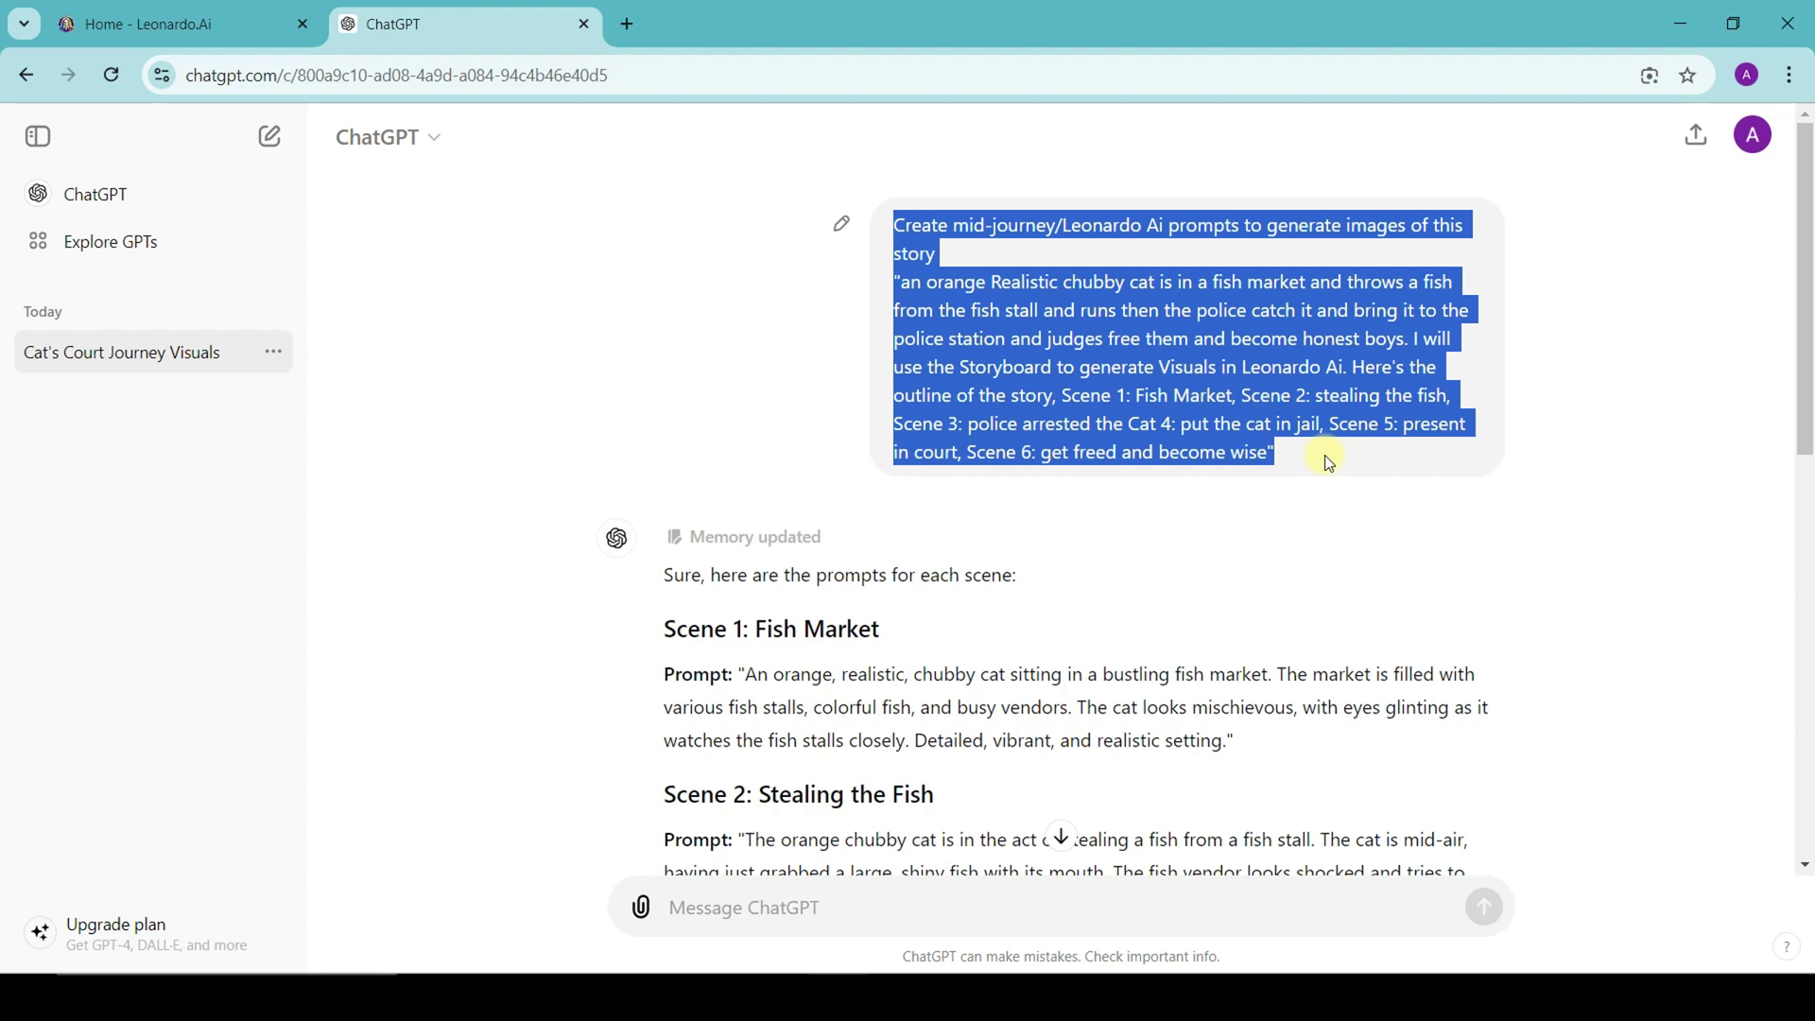
pyautogui.click(1324, 456)
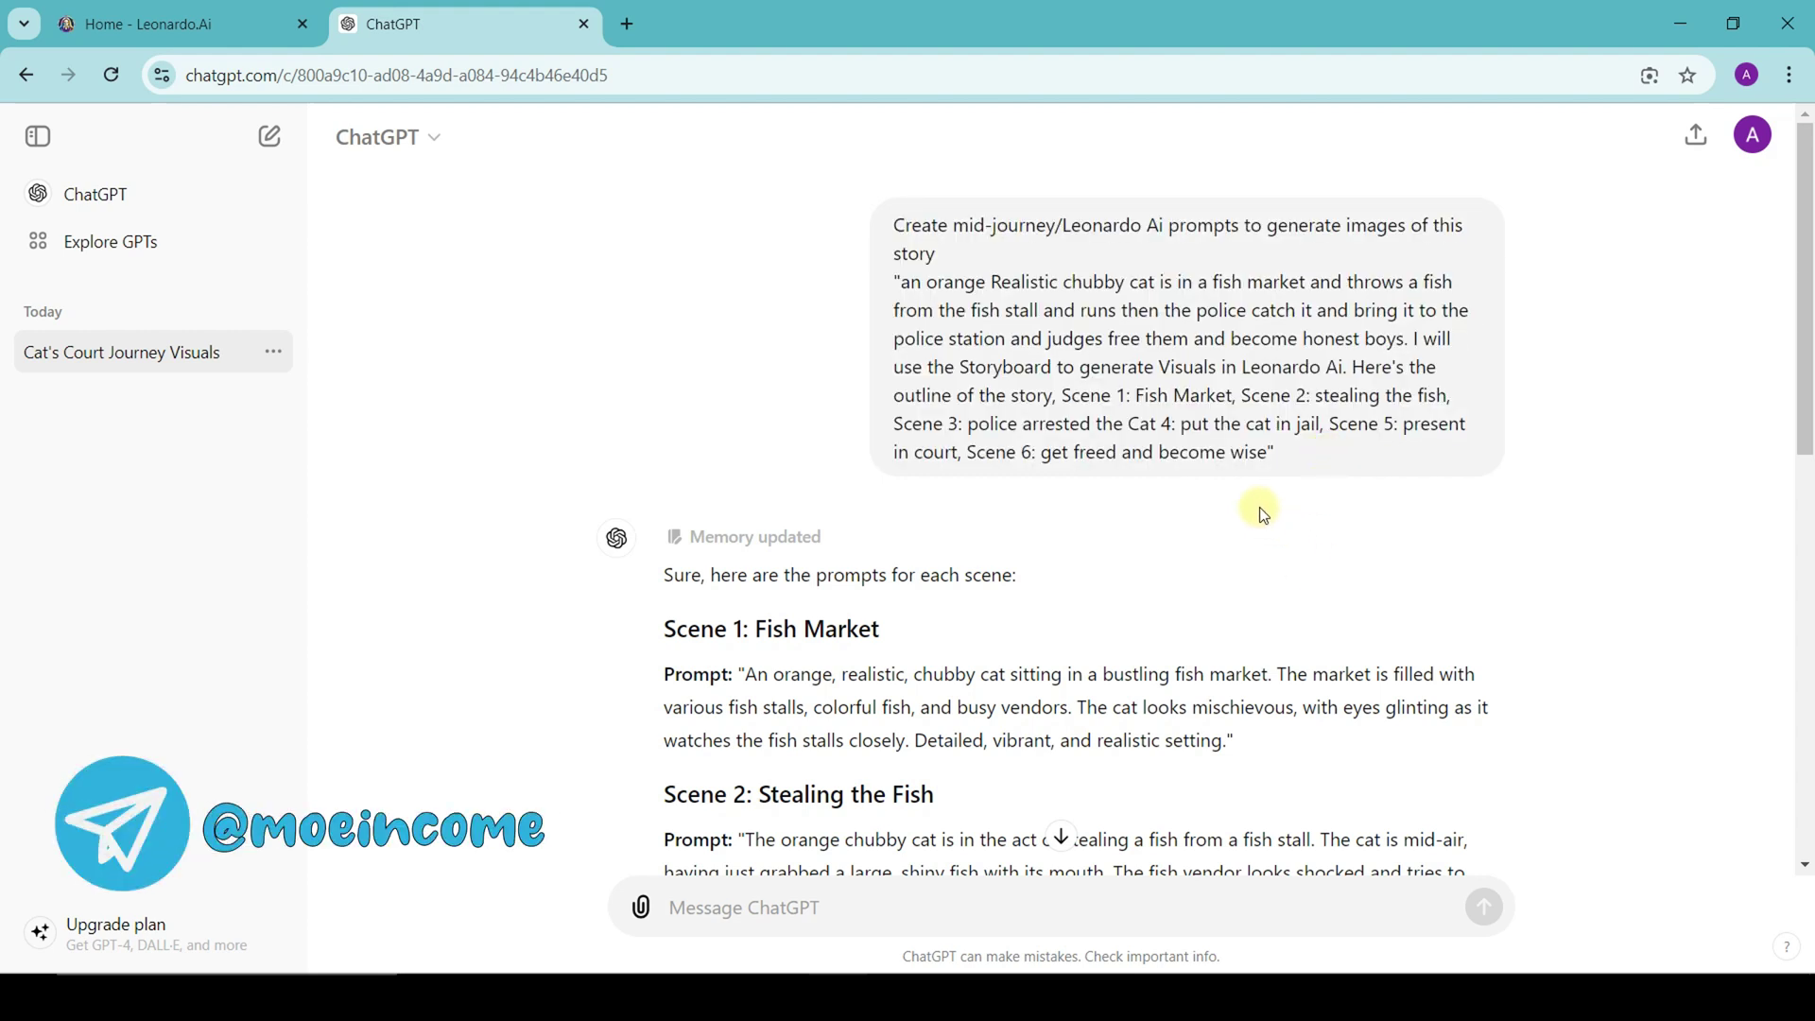
pyautogui.scroll(-3, 1257, 507)
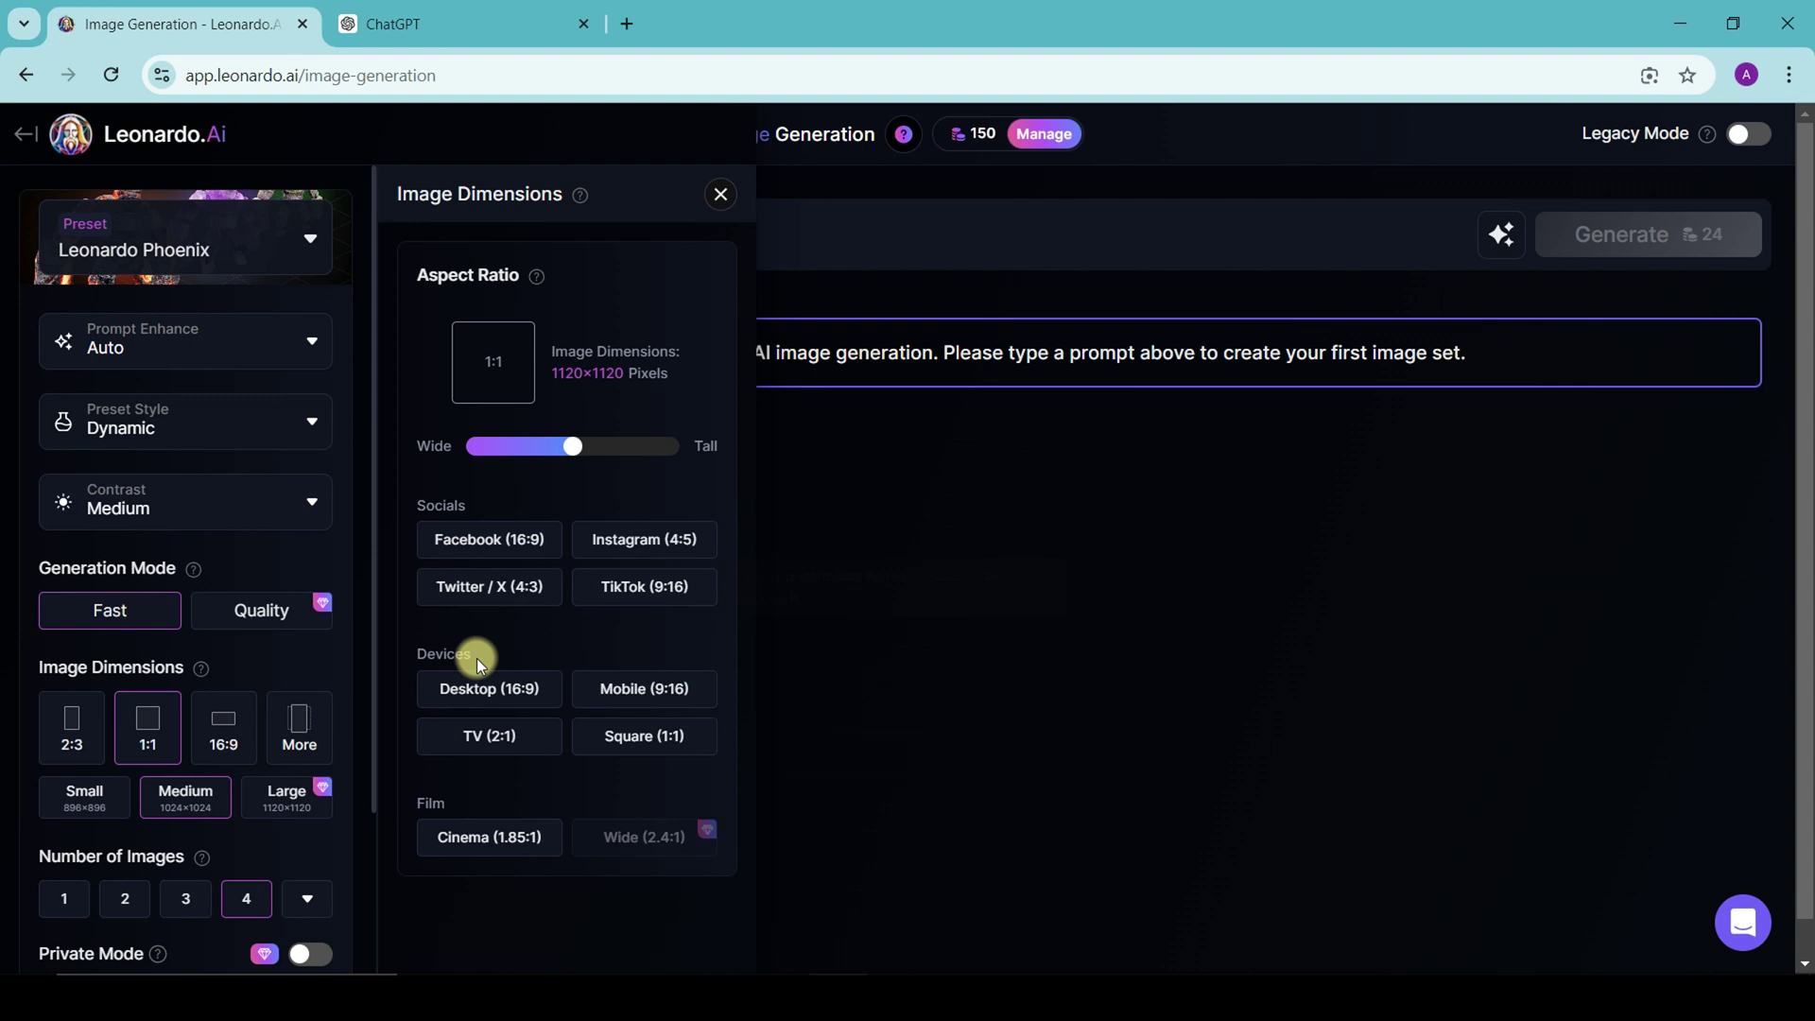
pyautogui.click(290, 737)
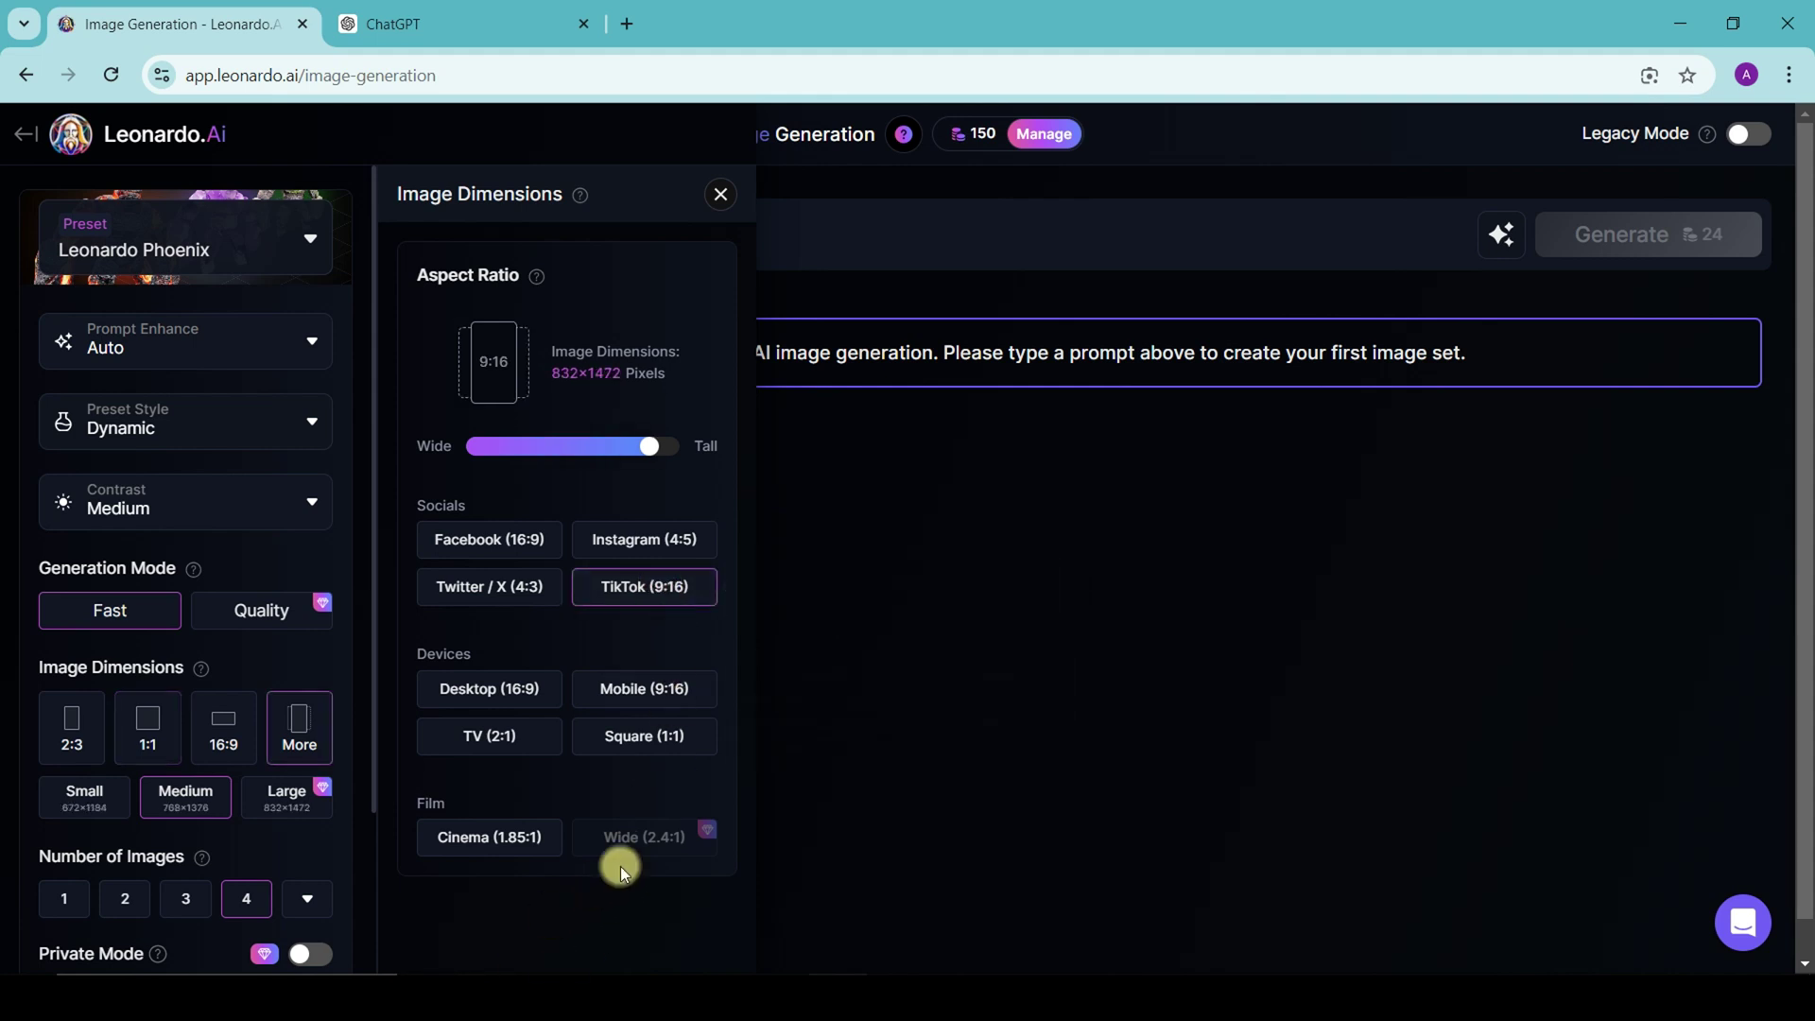
pyautogui.click(722, 193)
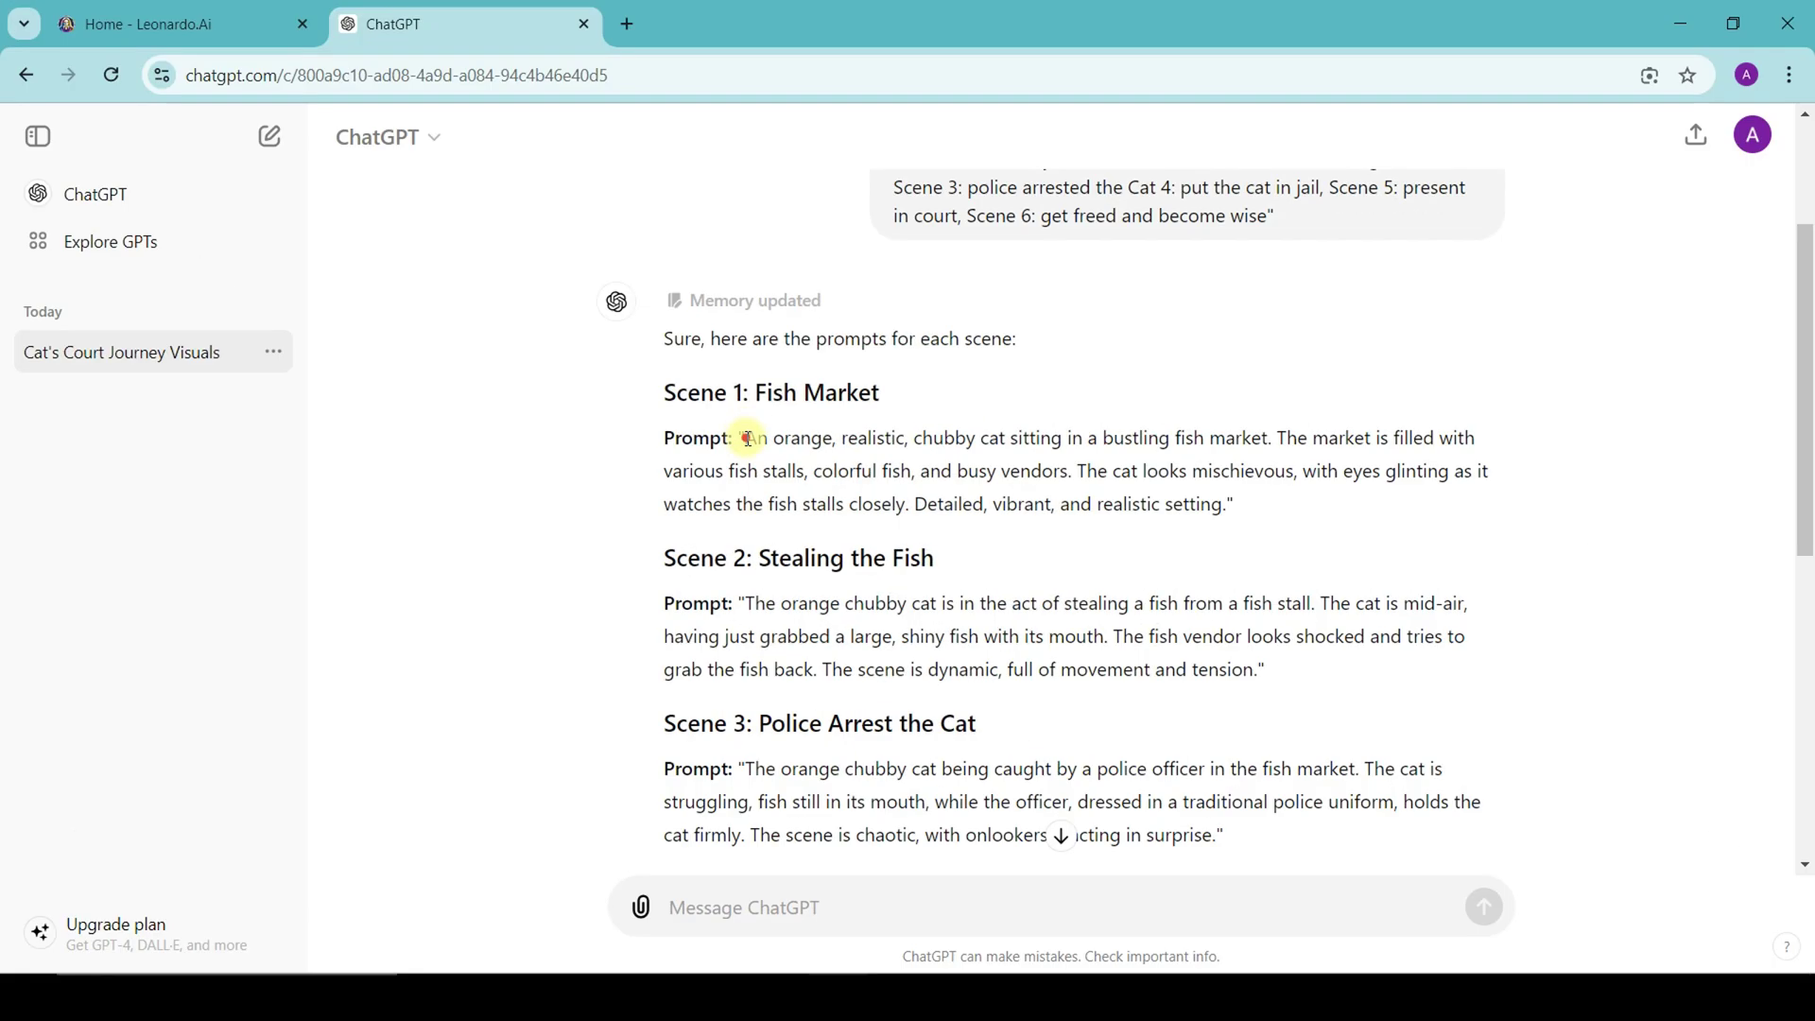
# - Generate images from the ChatGPT Scene 1 prompt of the cat in the fish market
pyautogui.moveTo(745, 438); pyautogui.dragTo(1210, 531)
pyautogui.hotkey('ctrl', 'c')
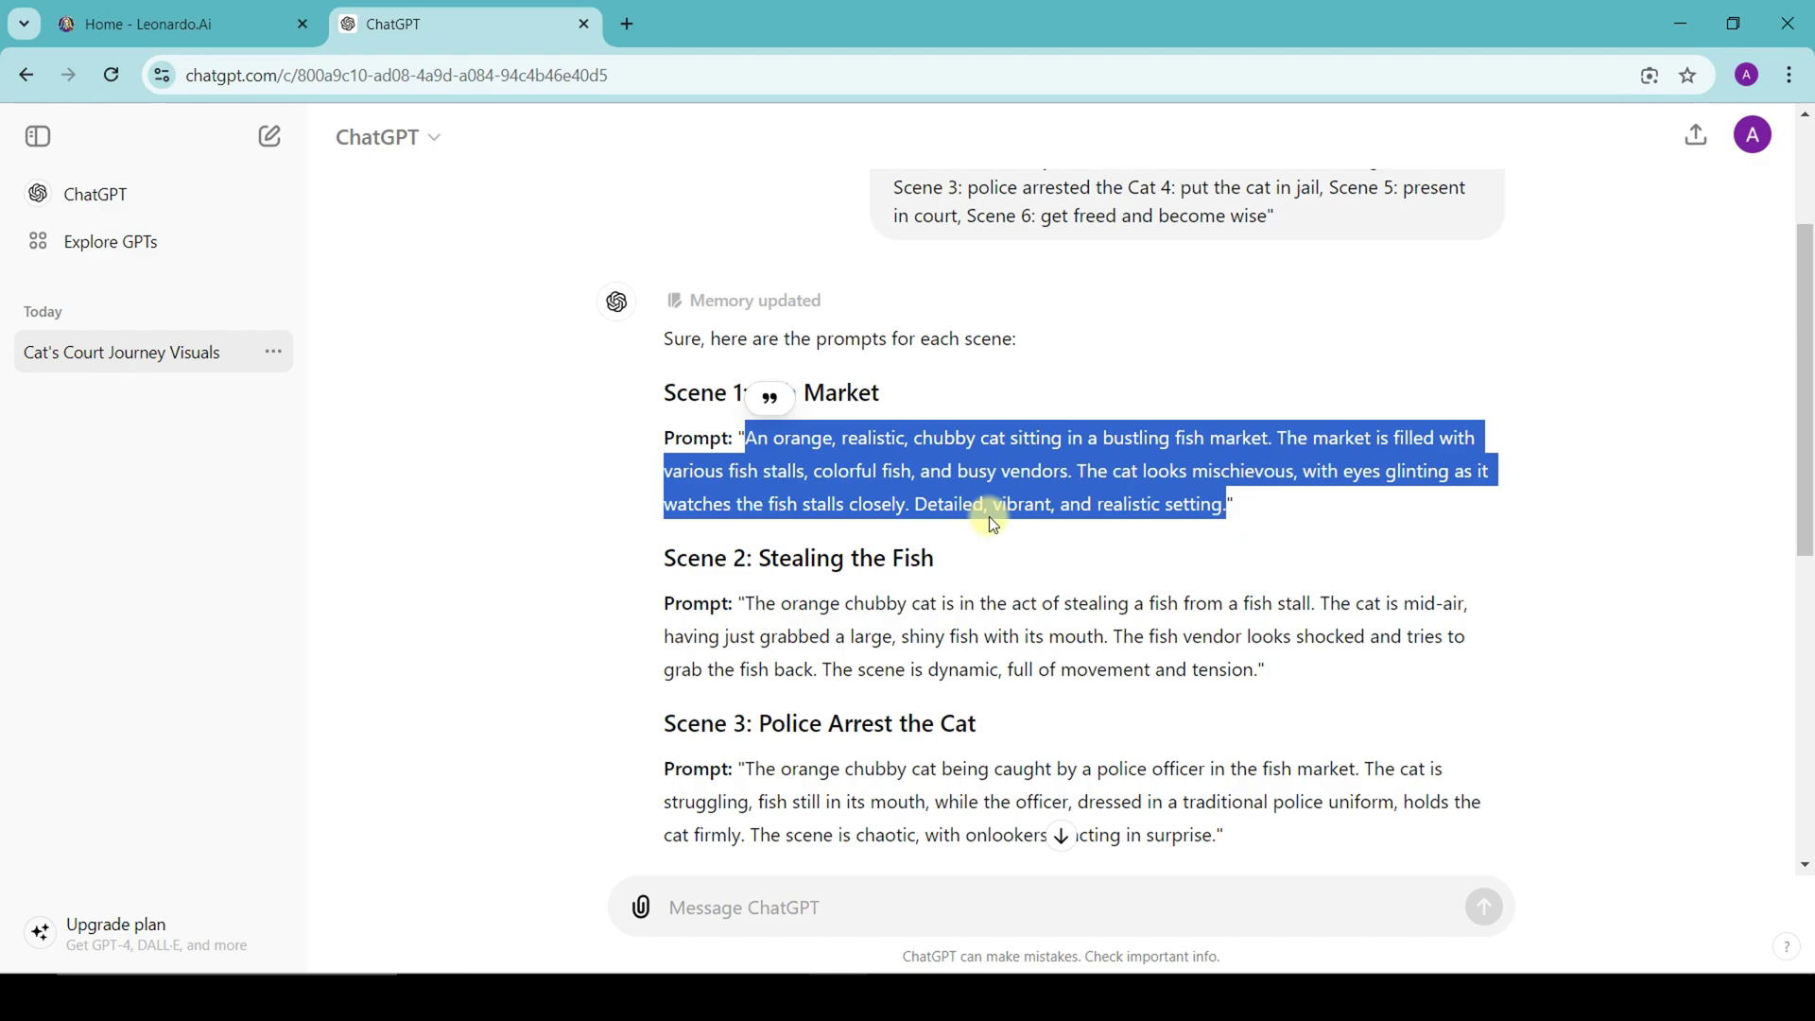
pyautogui.click(215, 9)
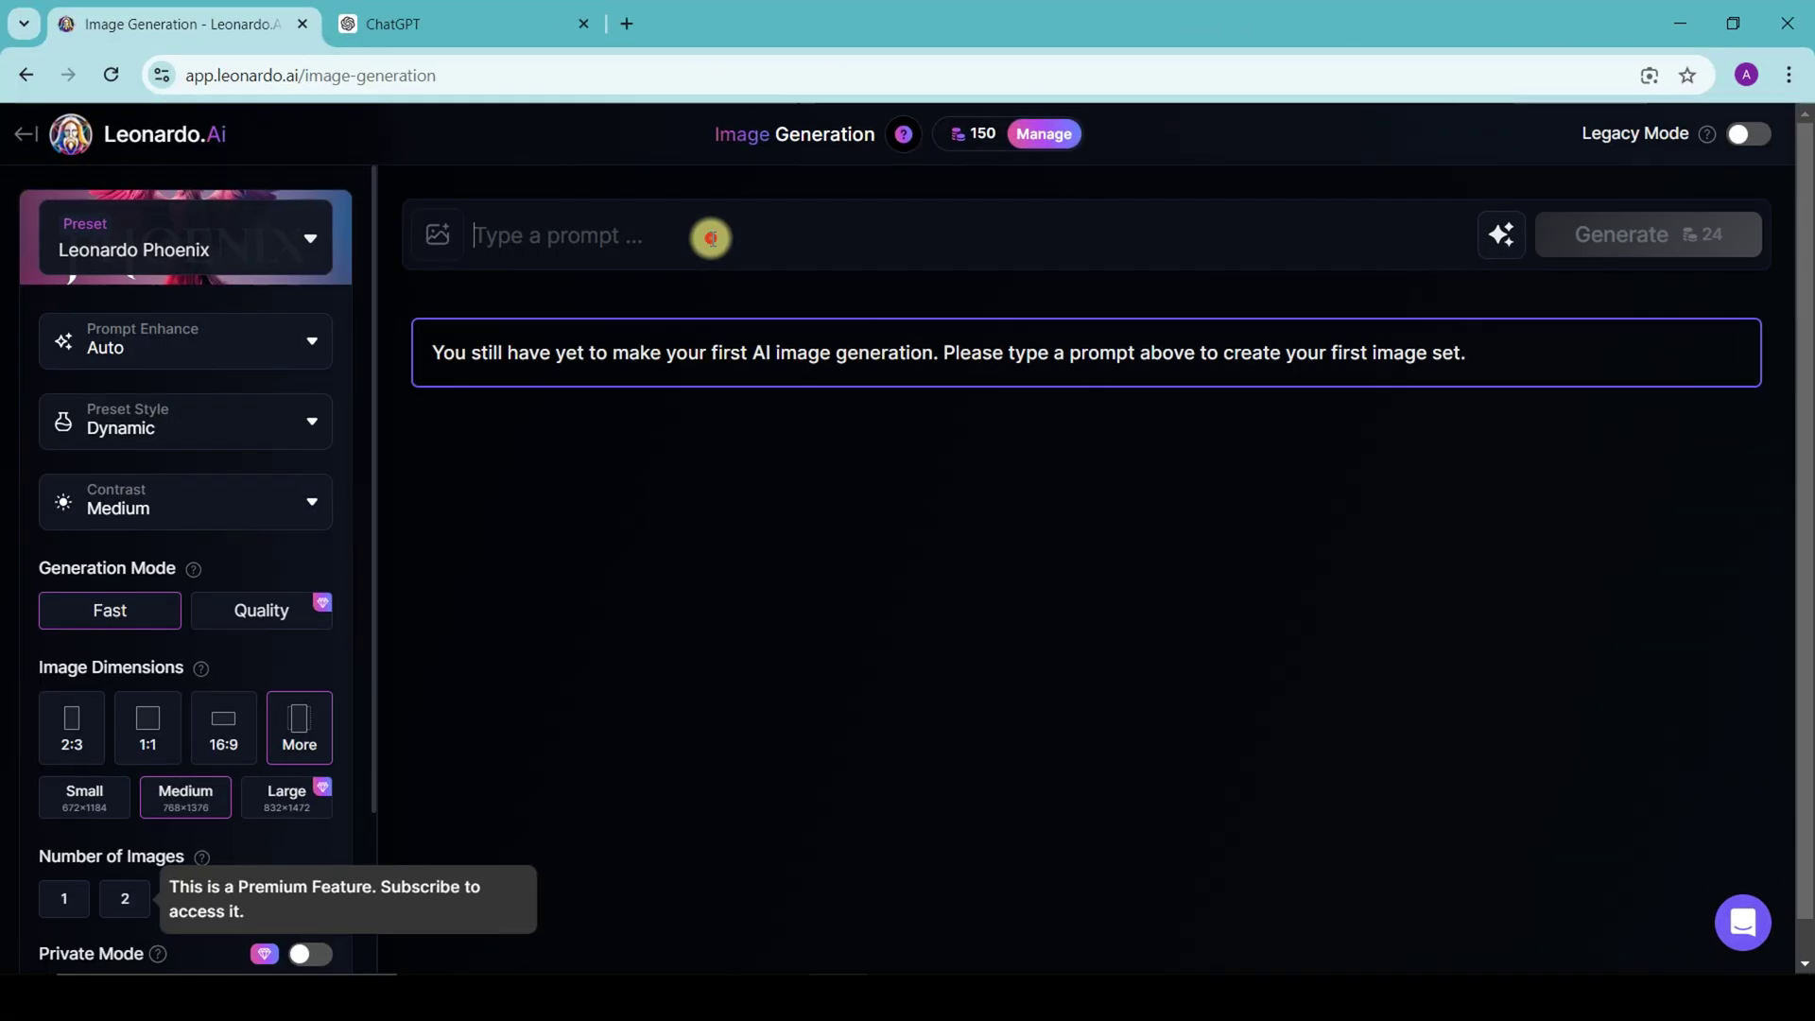
pyautogui.hotkey('ctrl', 'v')
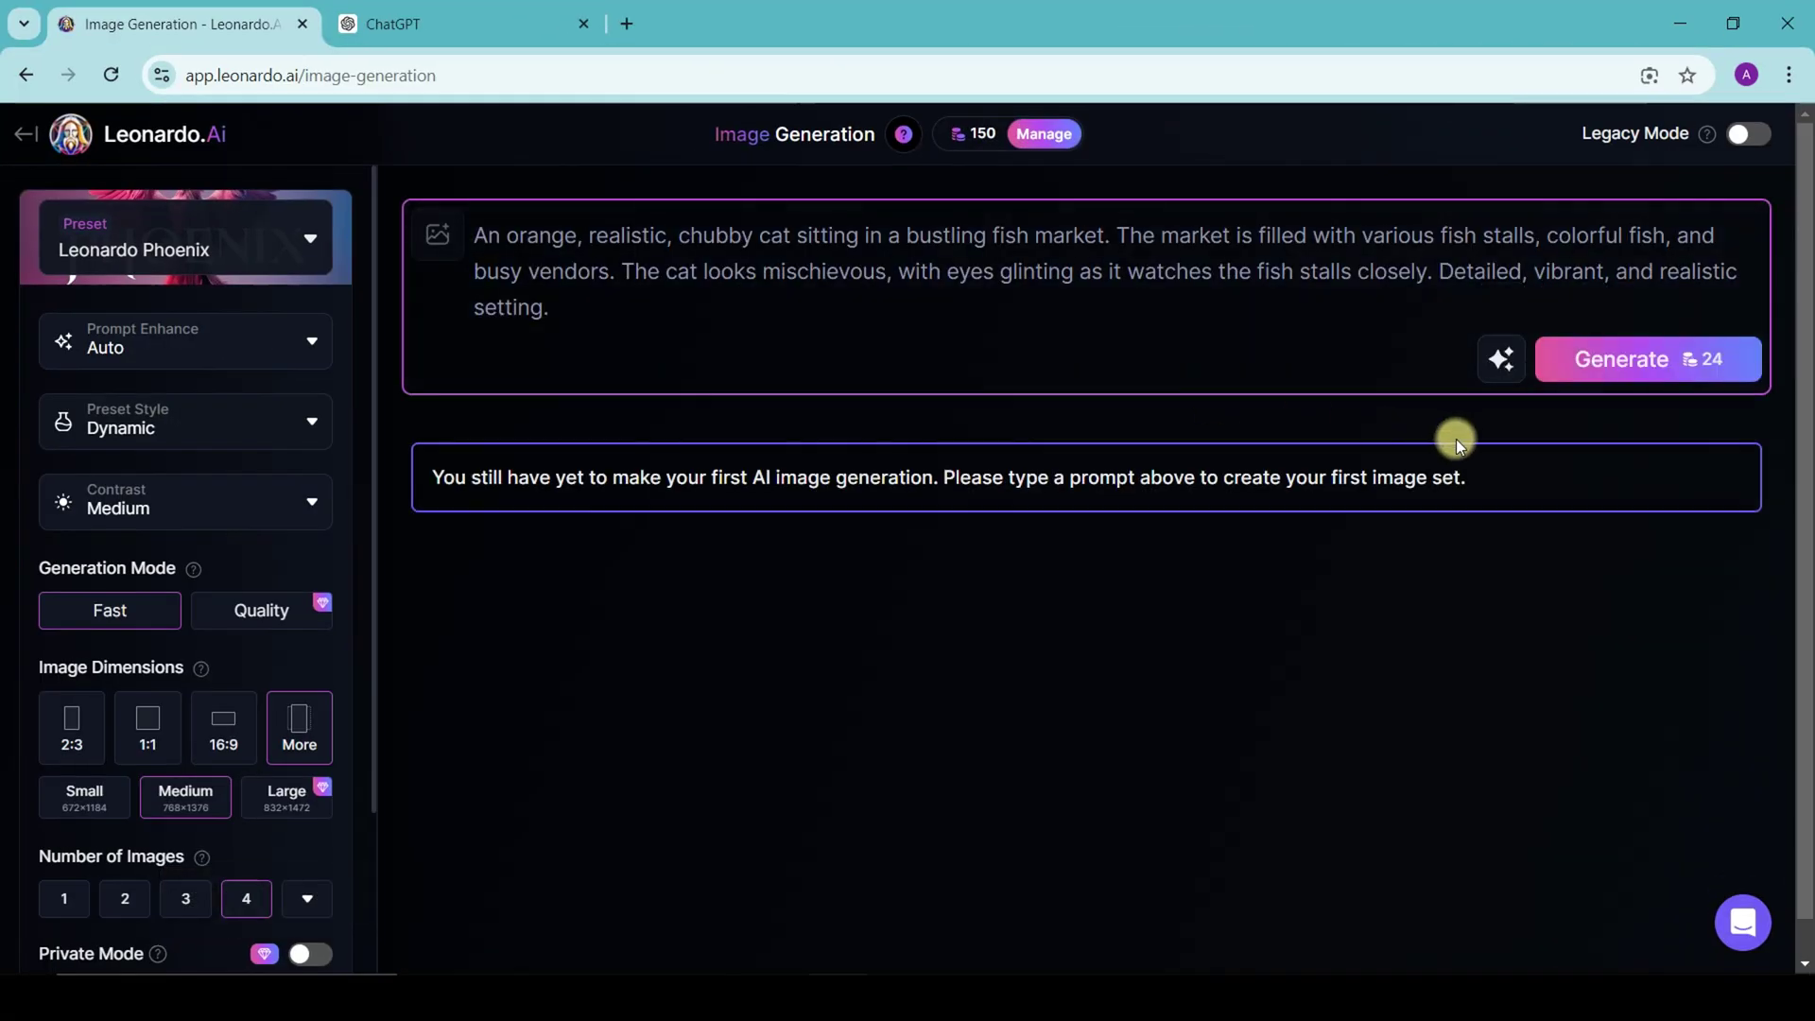
pyautogui.click(1668, 364)
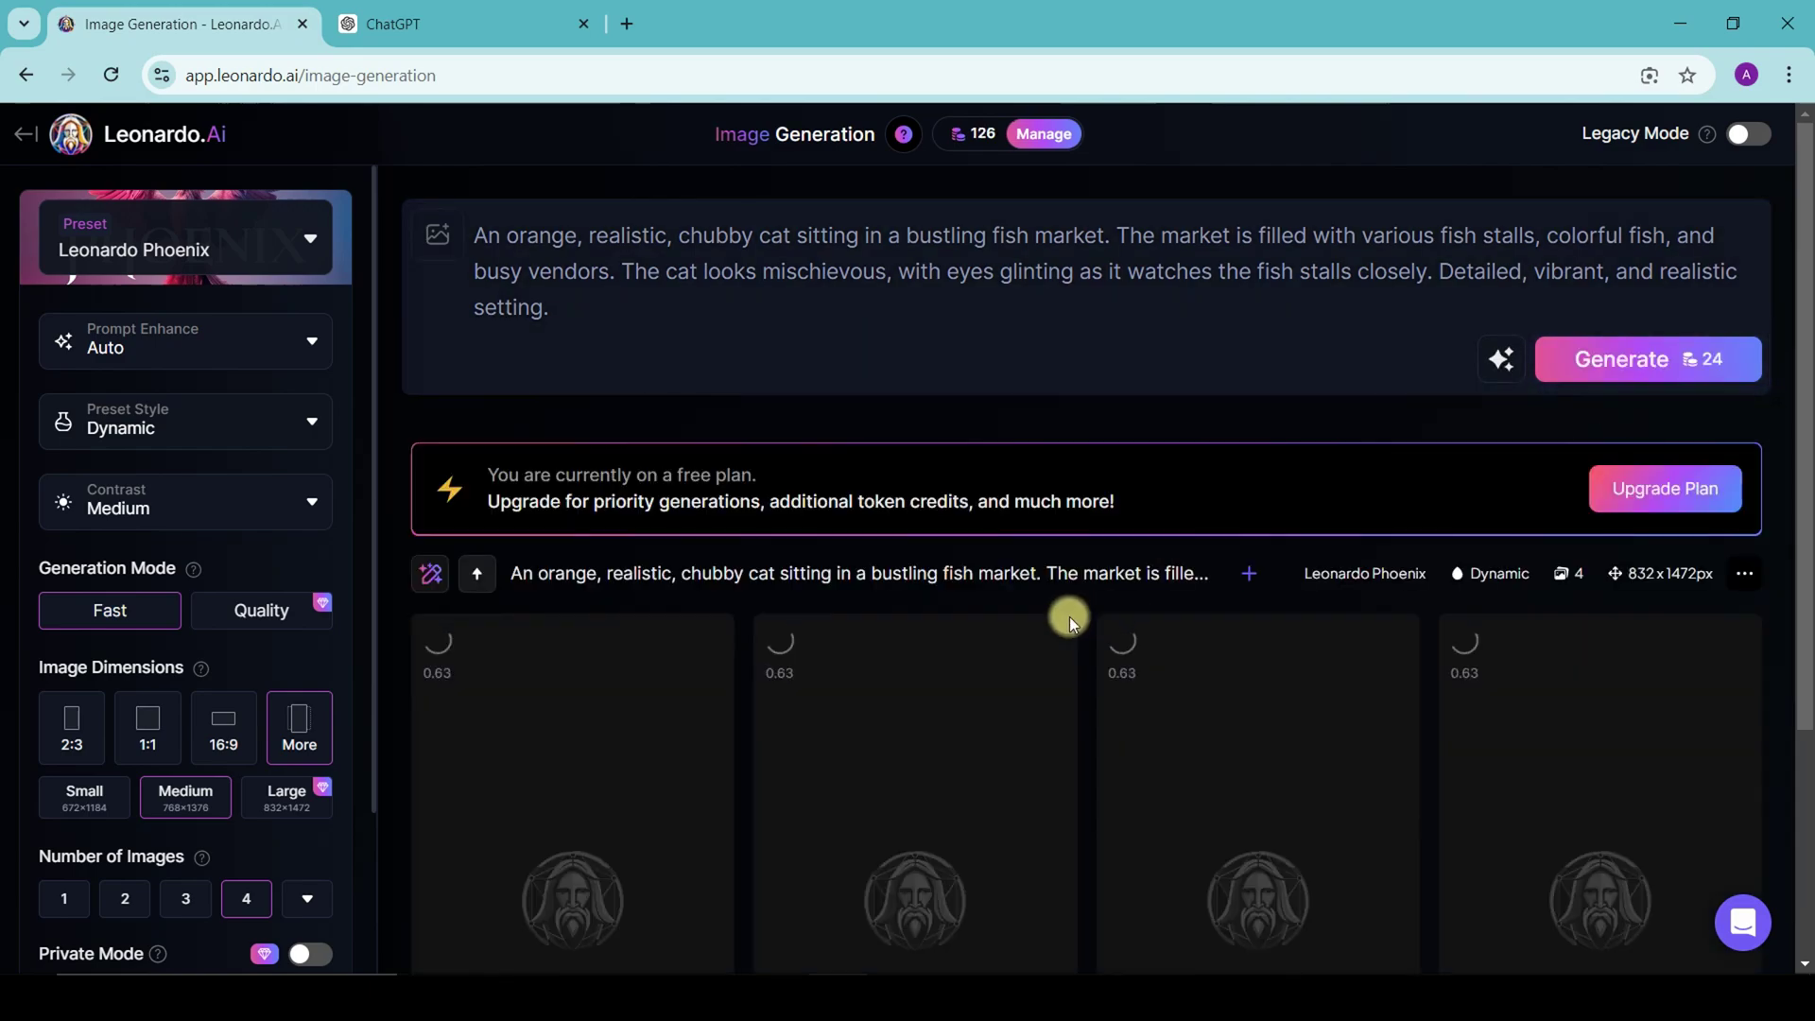
# - Replace the prompt with Scene 2, the cat stealing a fish, and generate images
pyautogui.hotkey('ctrl', 'Tab')
pyautogui.moveTo(743, 602); pyautogui.dragTo(1025, 655)
pyautogui.hotkey('ctrl', 'c')
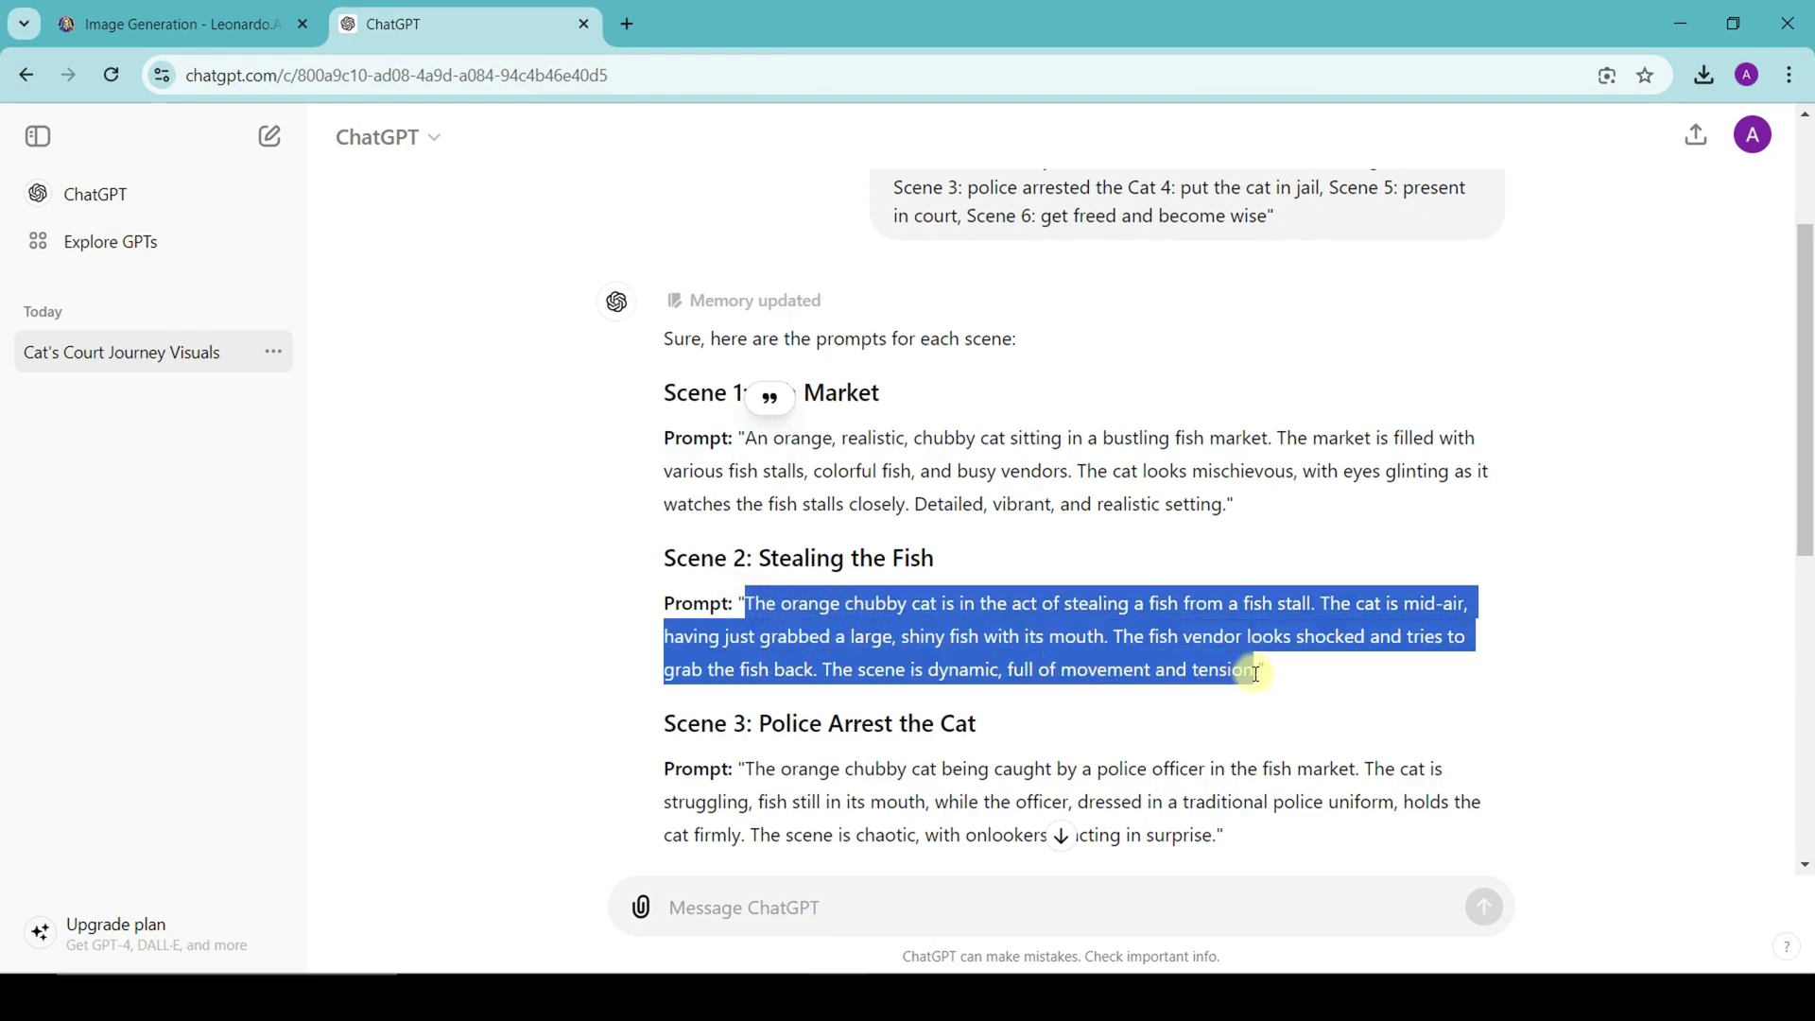
pyautogui.click(280, 9)
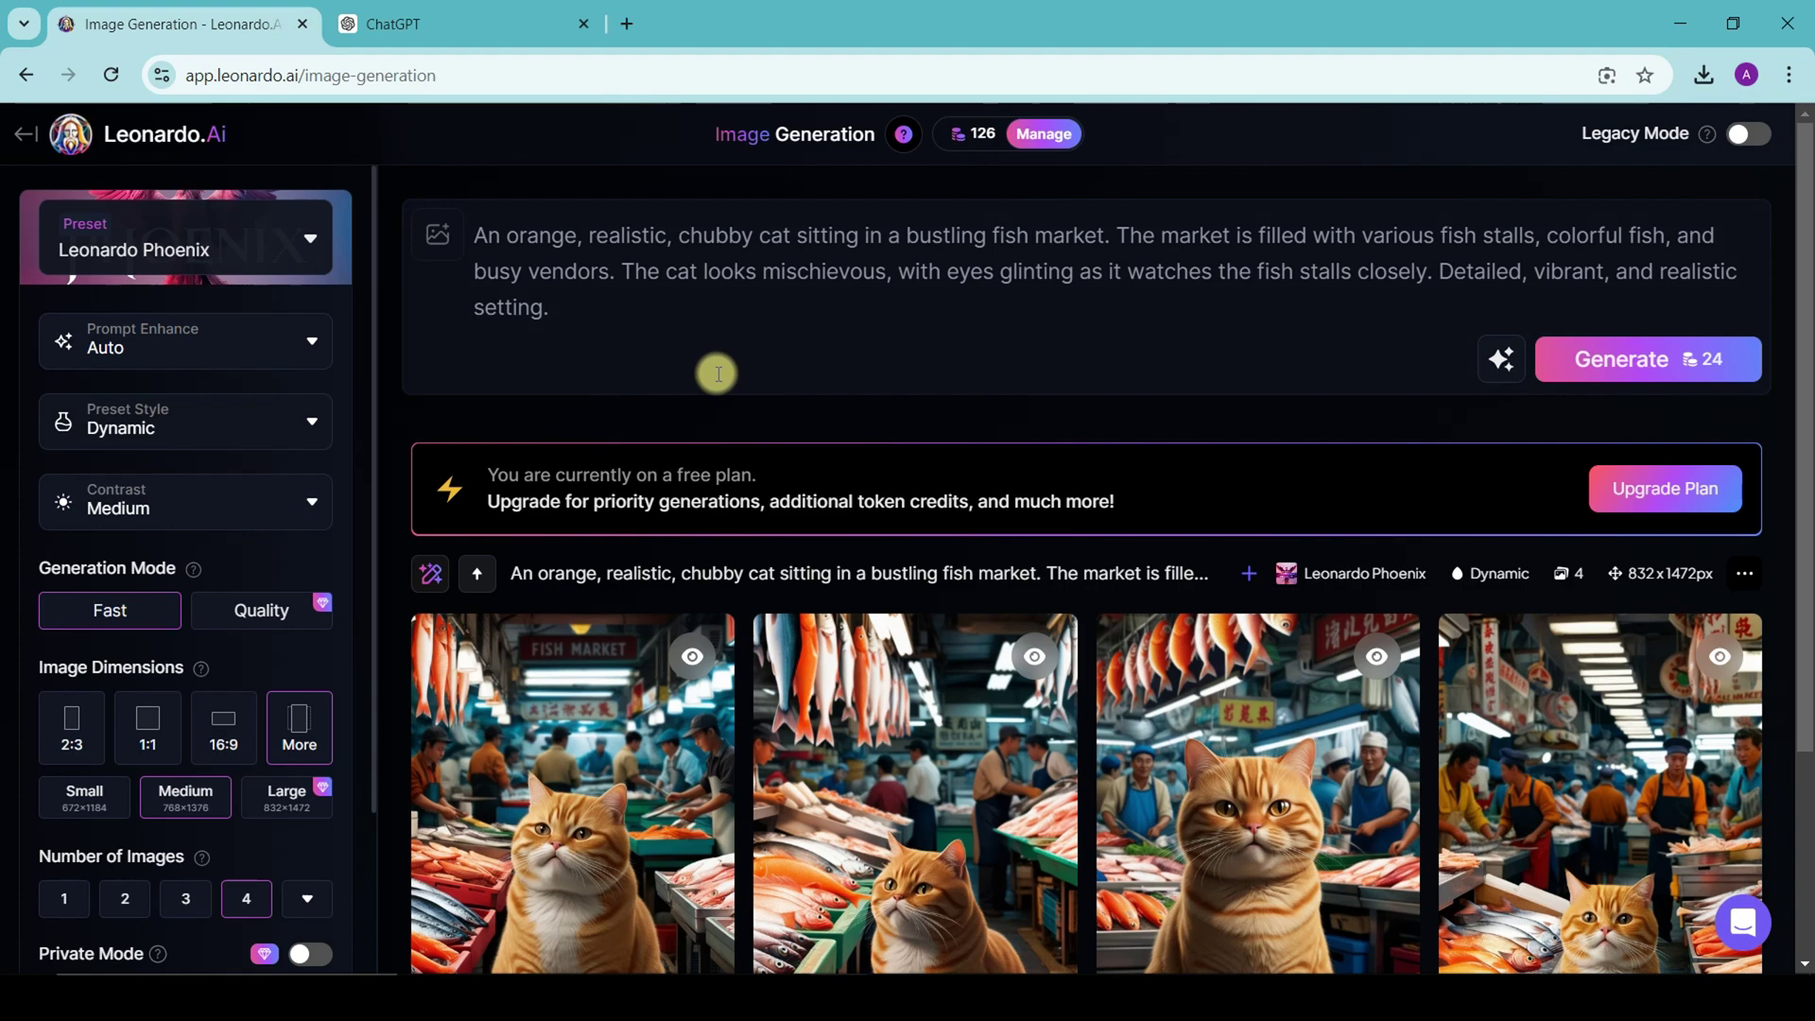
pyautogui.hotkey('ctrl', 'a')
pyautogui.hotkey('ctrl', 'v')
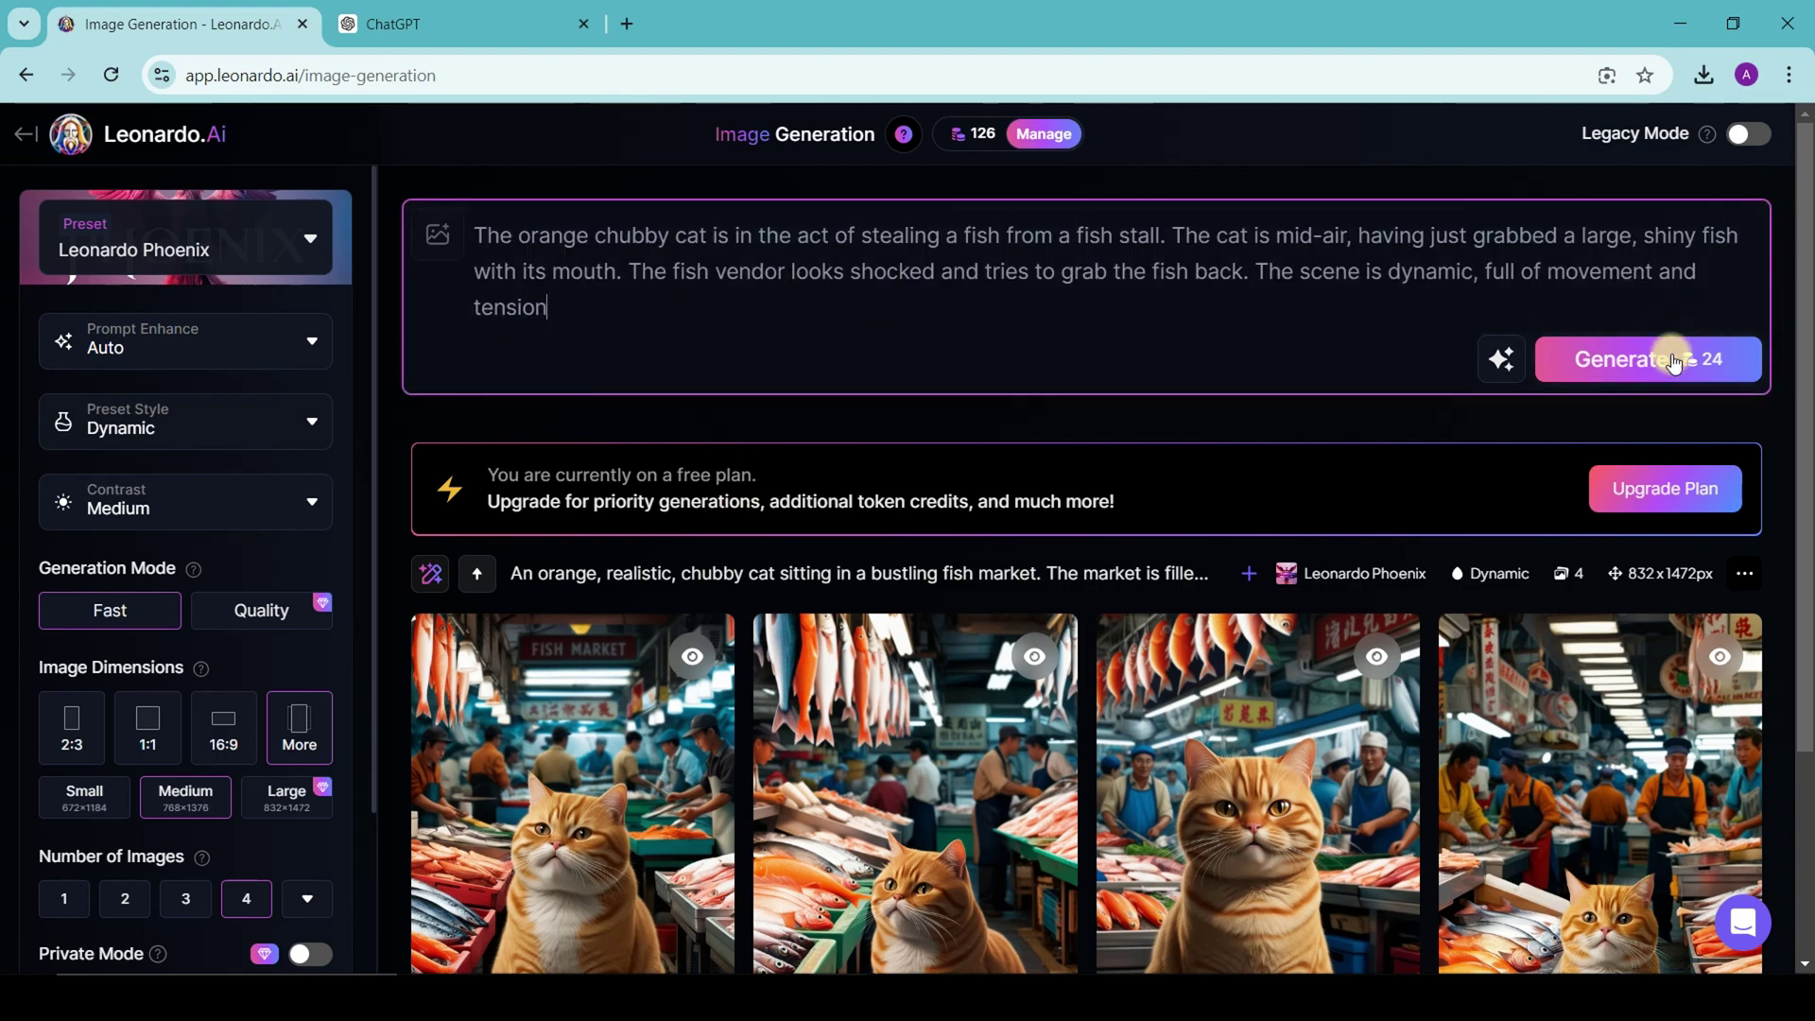
pyautogui.click(1669, 359)
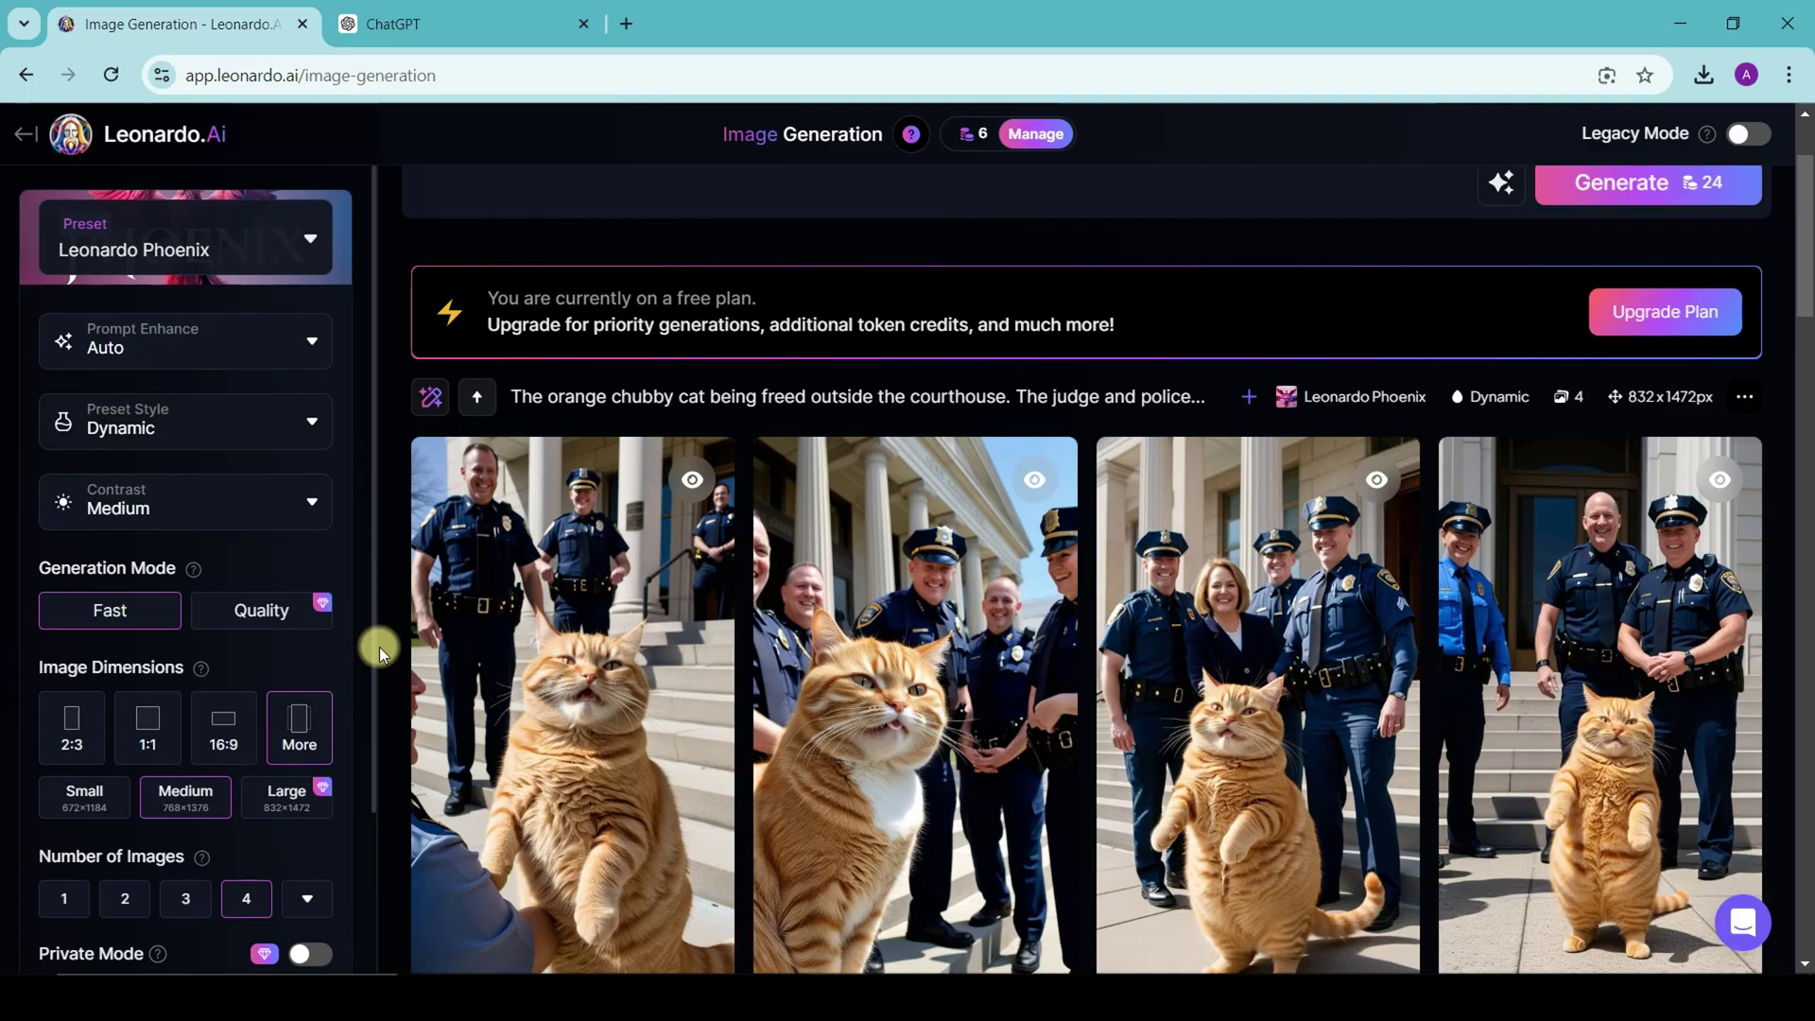
# - Download two of the orange cat fish-stealing images from the results feed
pyautogui.scroll(2, 378, 647)
pyautogui.scroll(-8, 378, 646)
pyautogui.scroll(-10, 378, 646)
pyautogui.scroll(-10, 378, 646)
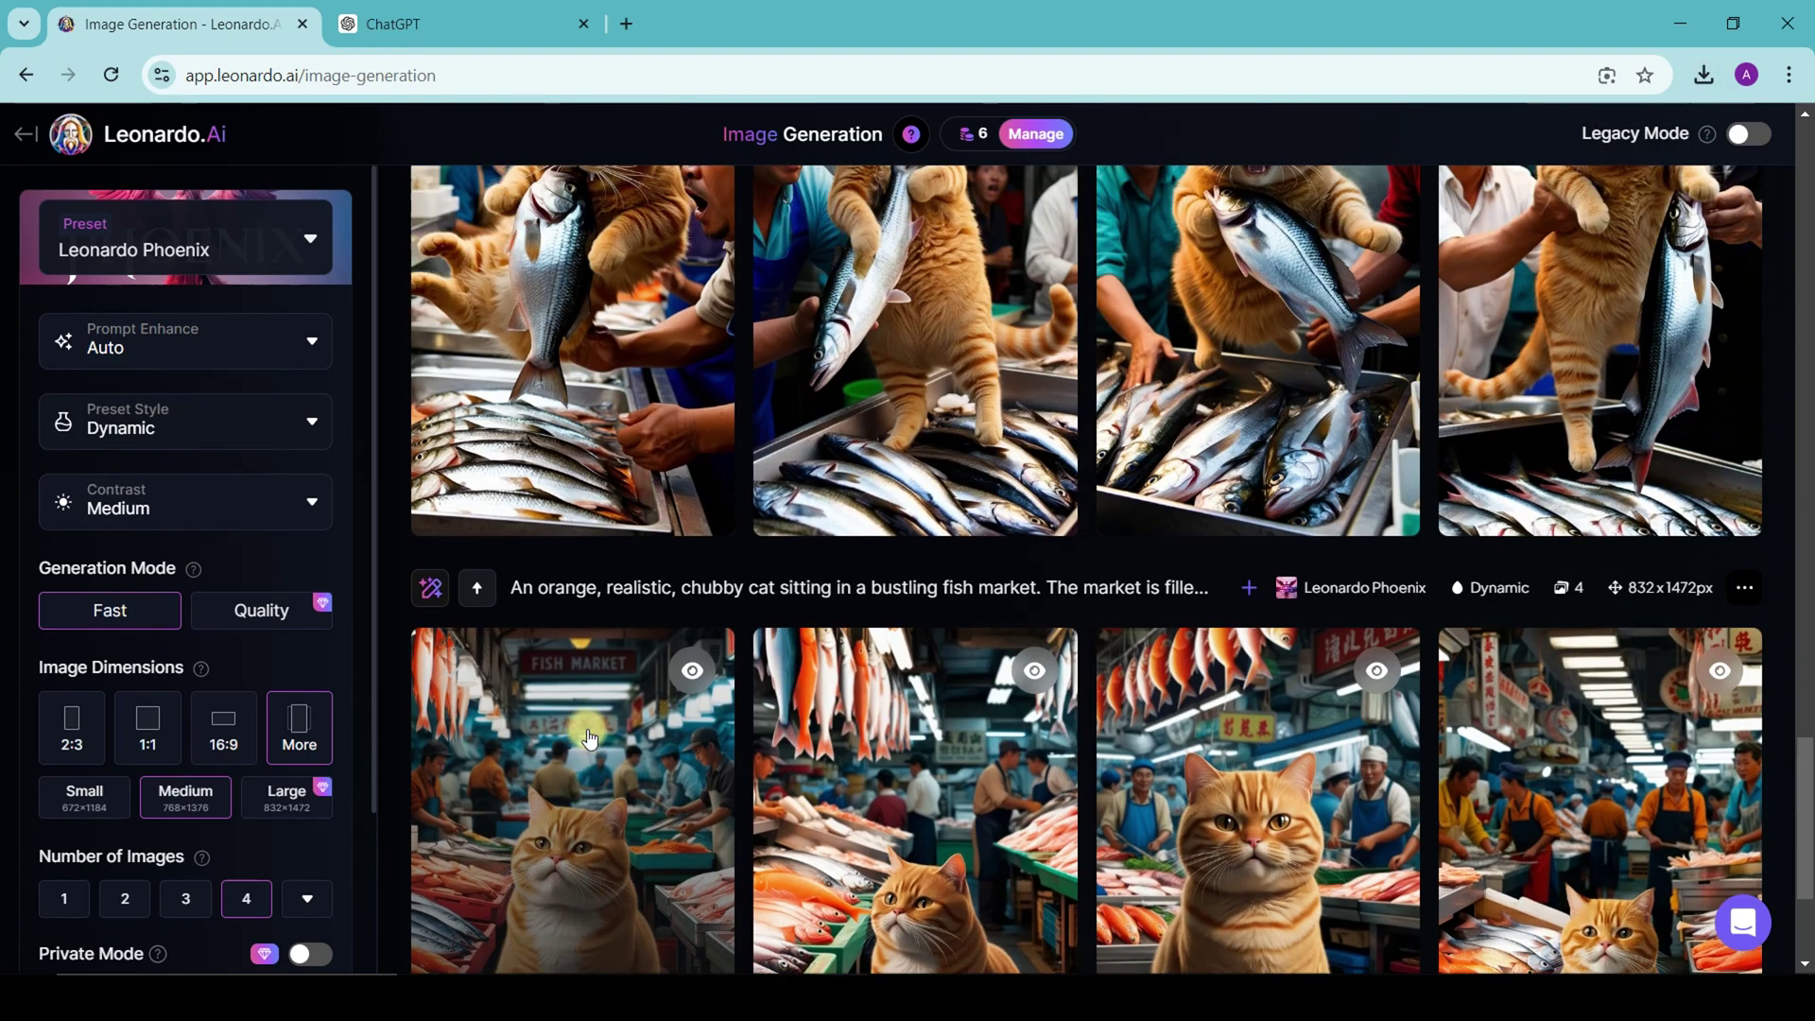
pyautogui.scroll(3, 1025, 740)
pyautogui.scroll(3, 1024, 740)
pyautogui.moveTo(1257, 543)
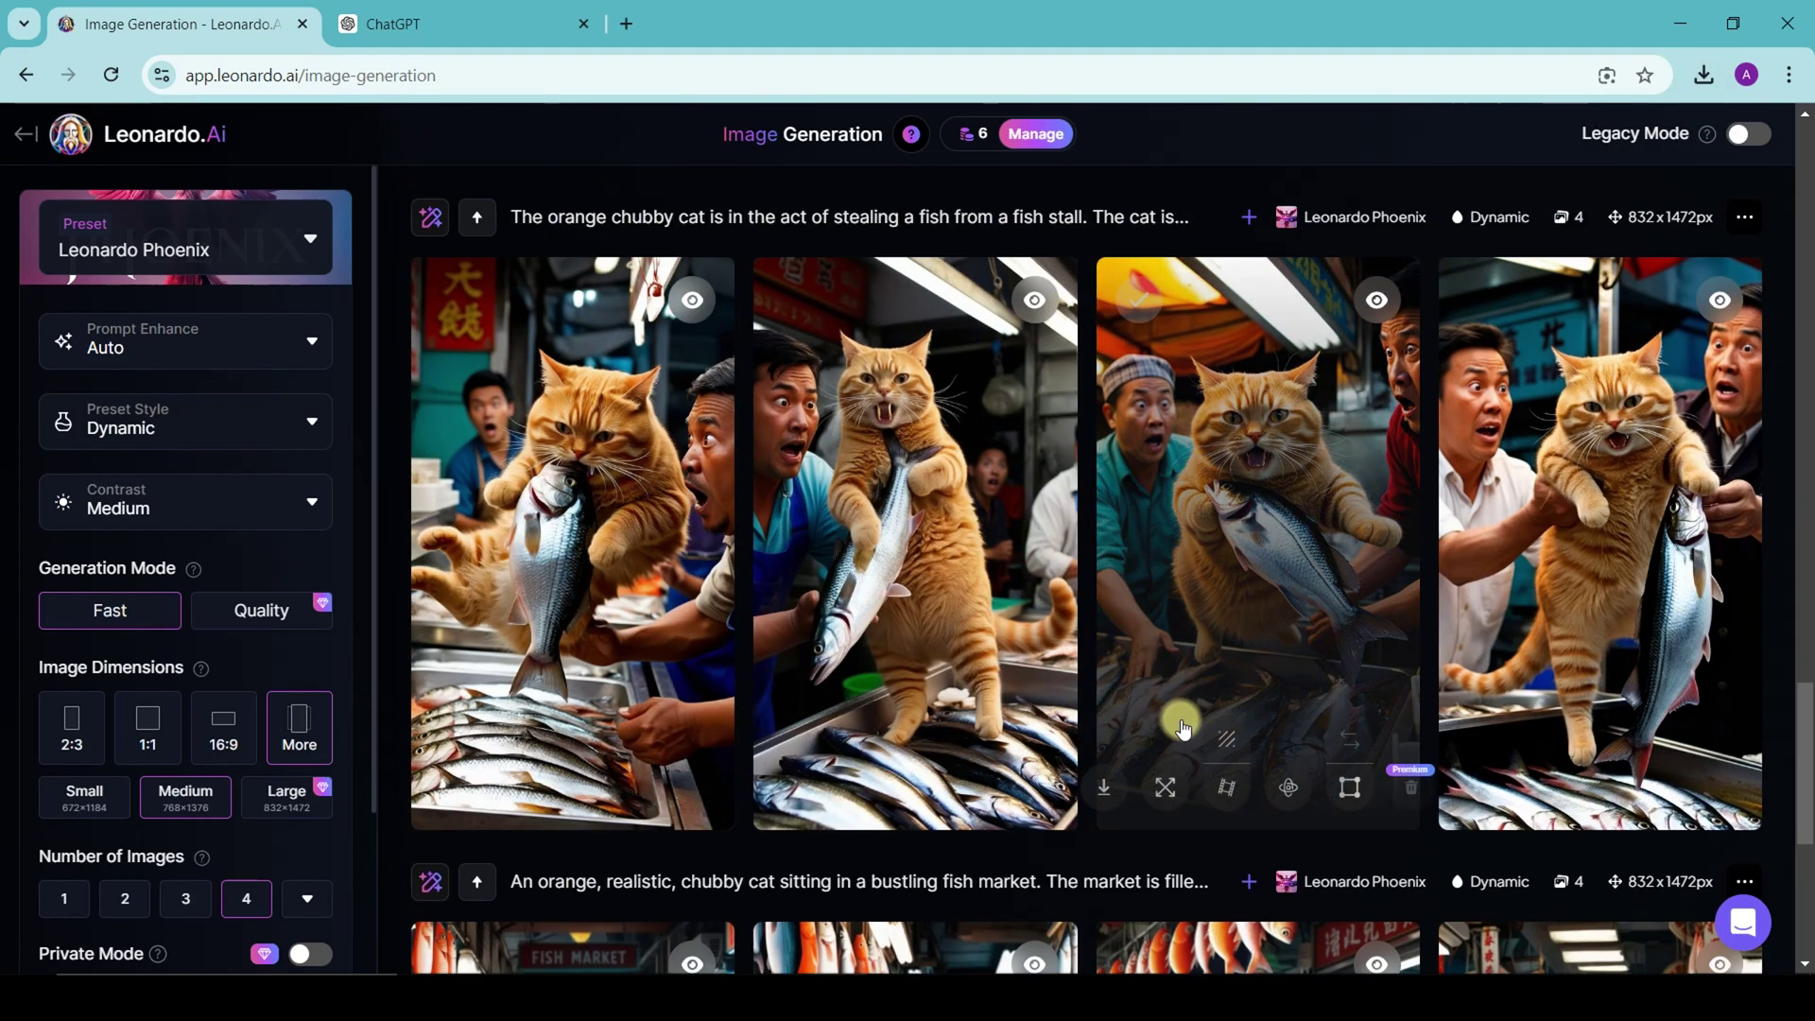
pyautogui.click(1453, 794)
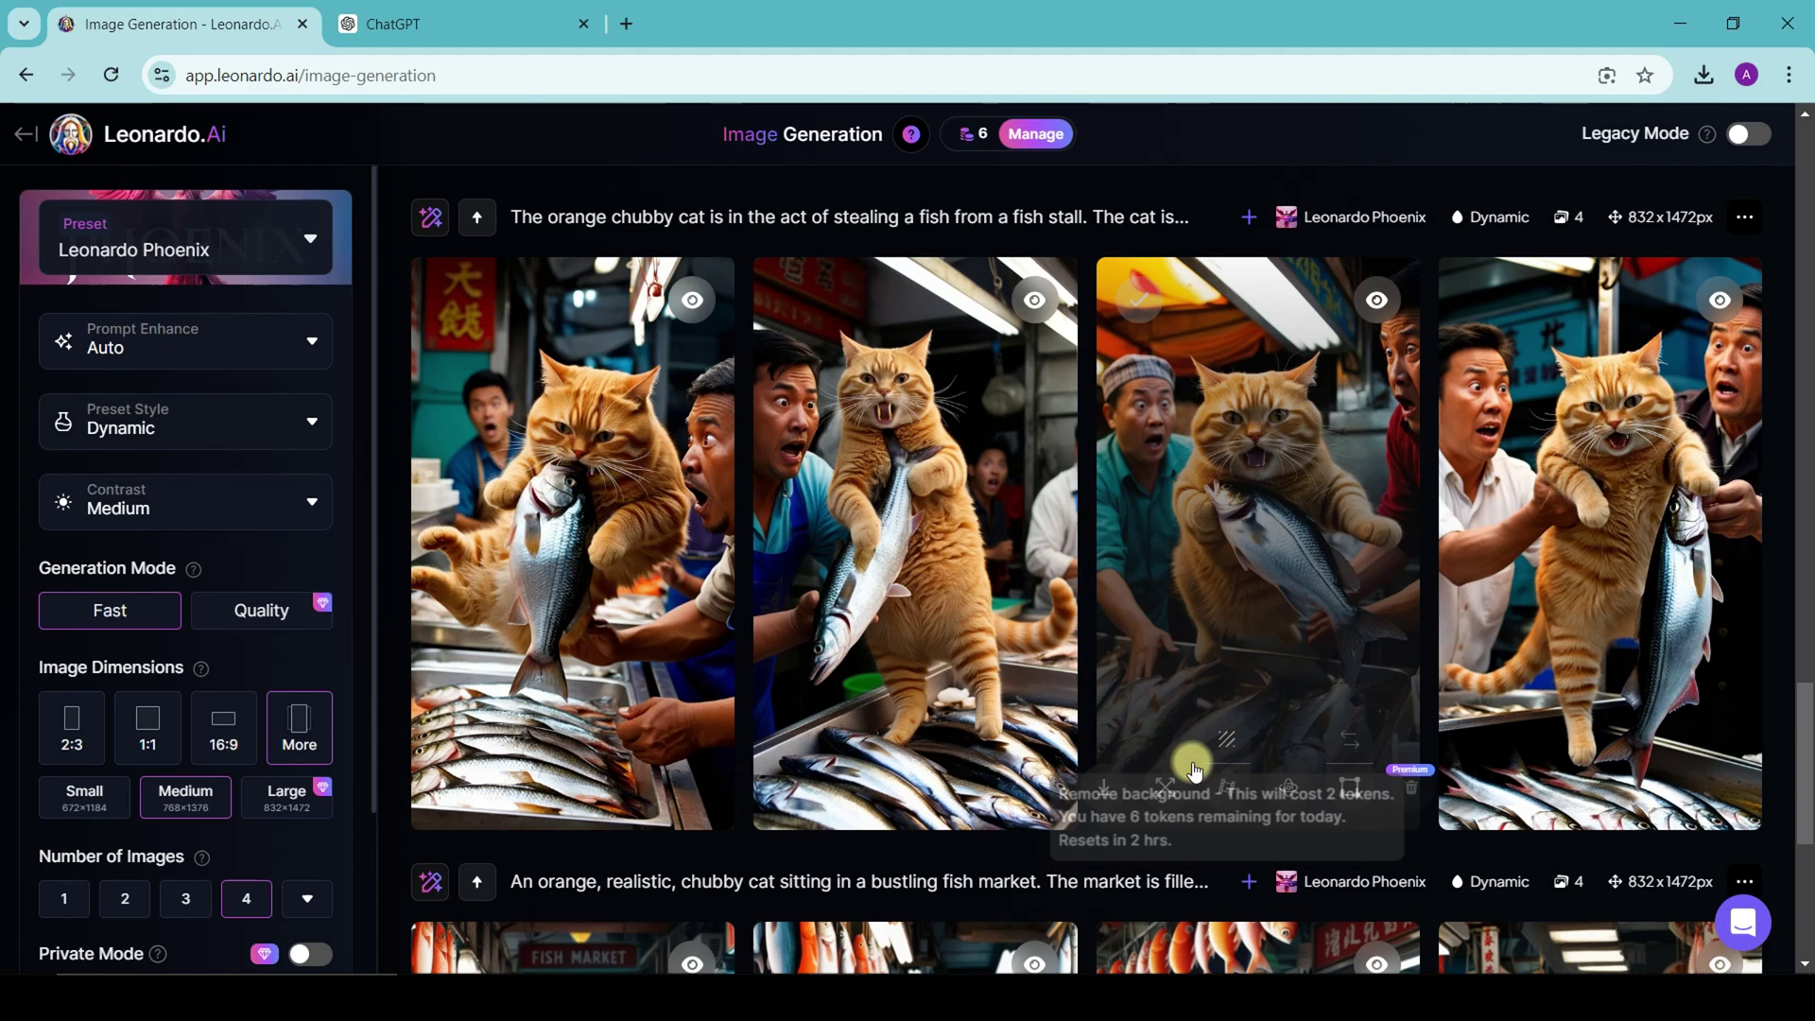
pyautogui.click(1107, 790)
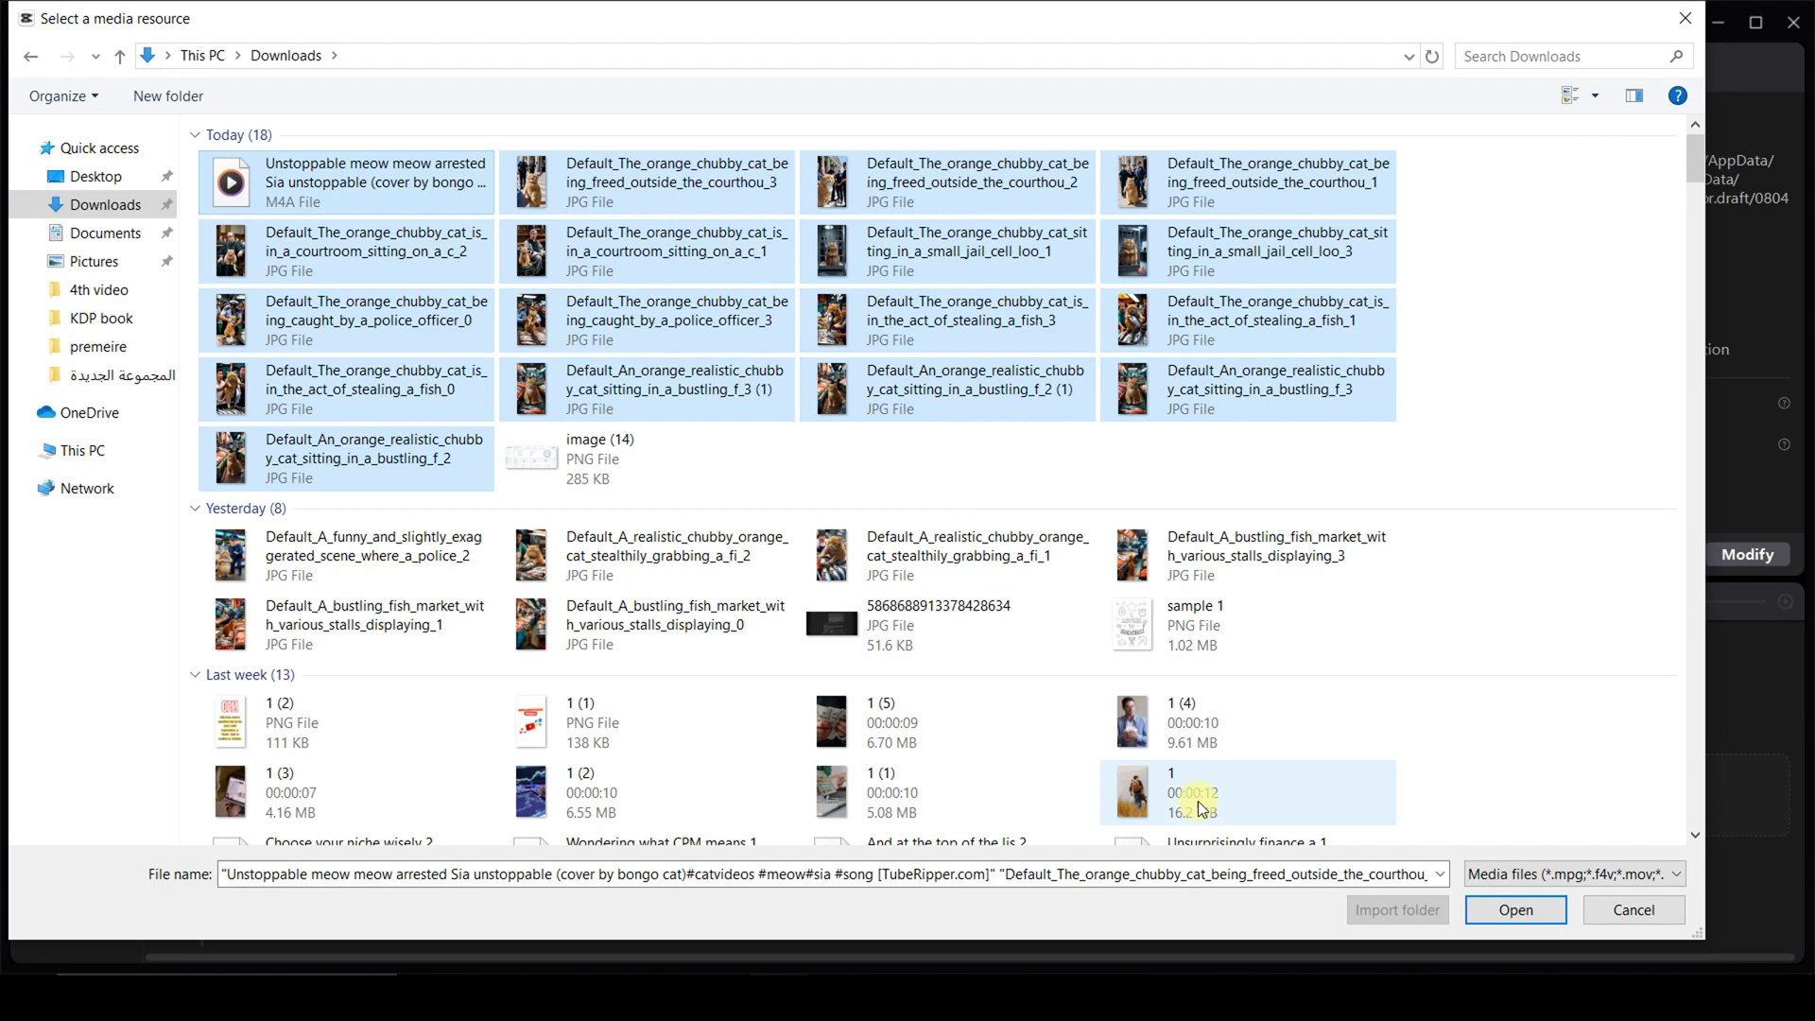
# - Import the story images and song, and save the project aspect ratio as 9:16
pyautogui.click(1482, 917)
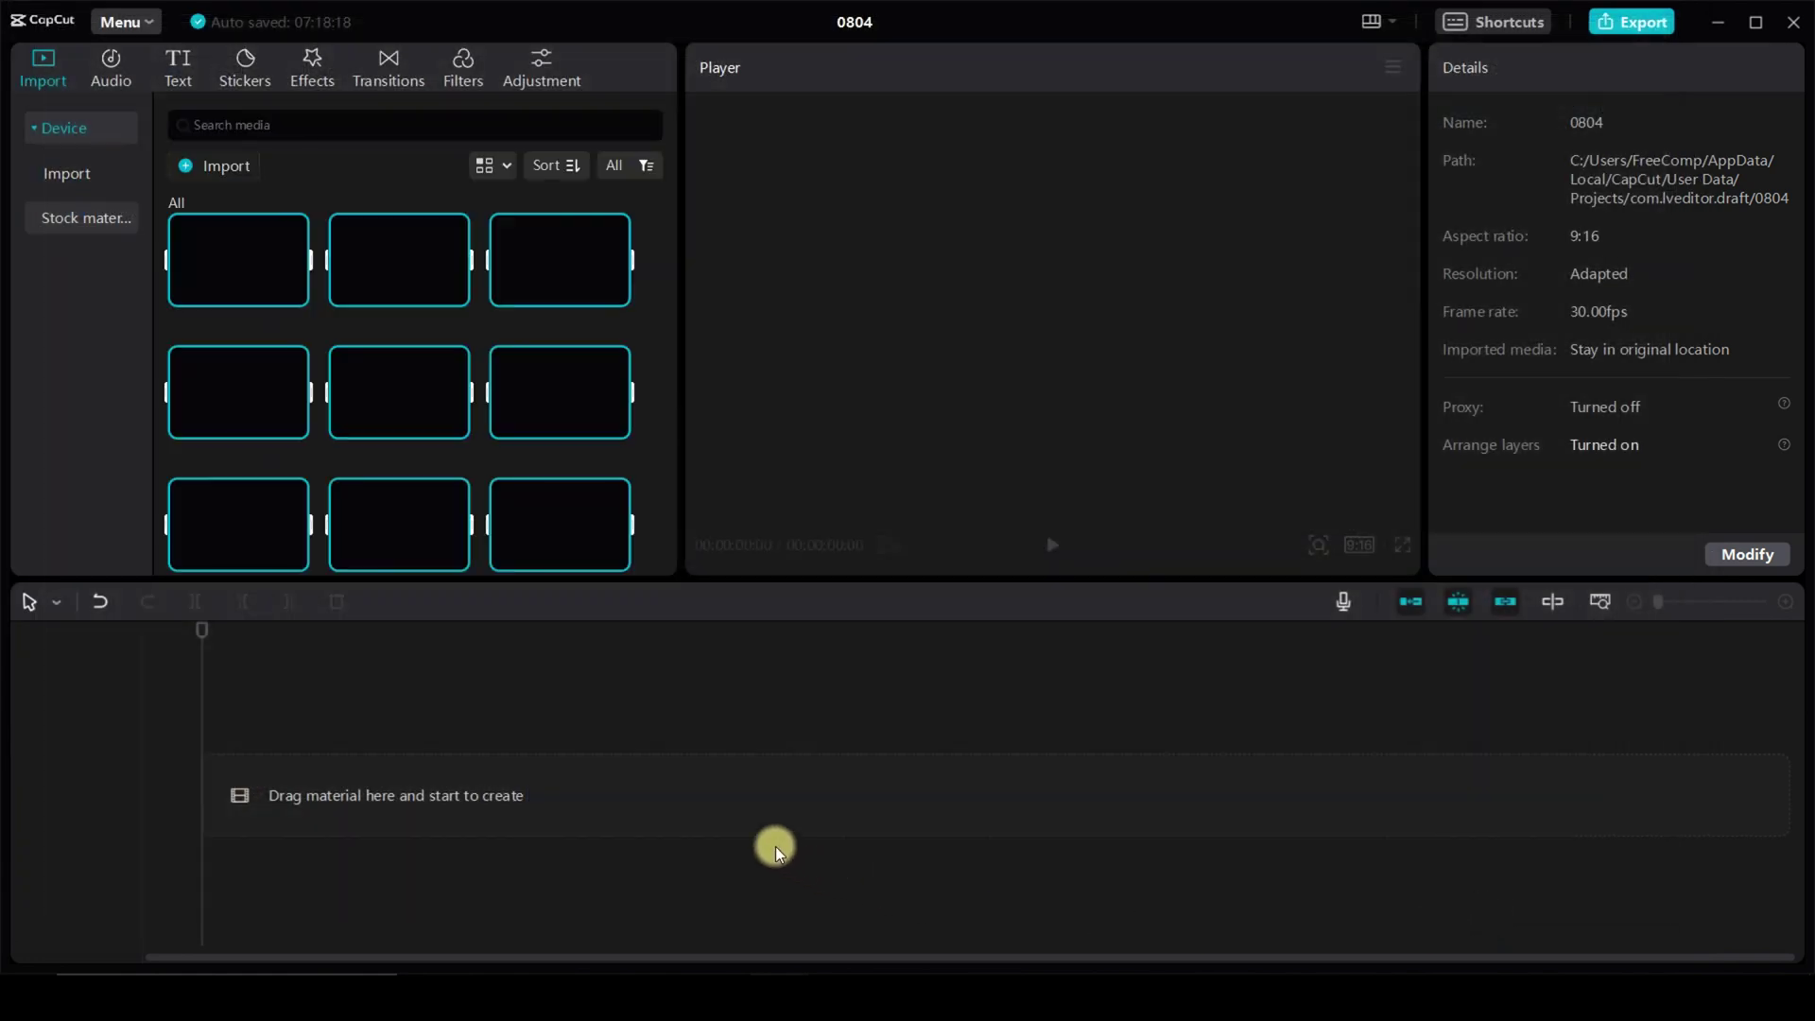
pyautogui.click(649, 334)
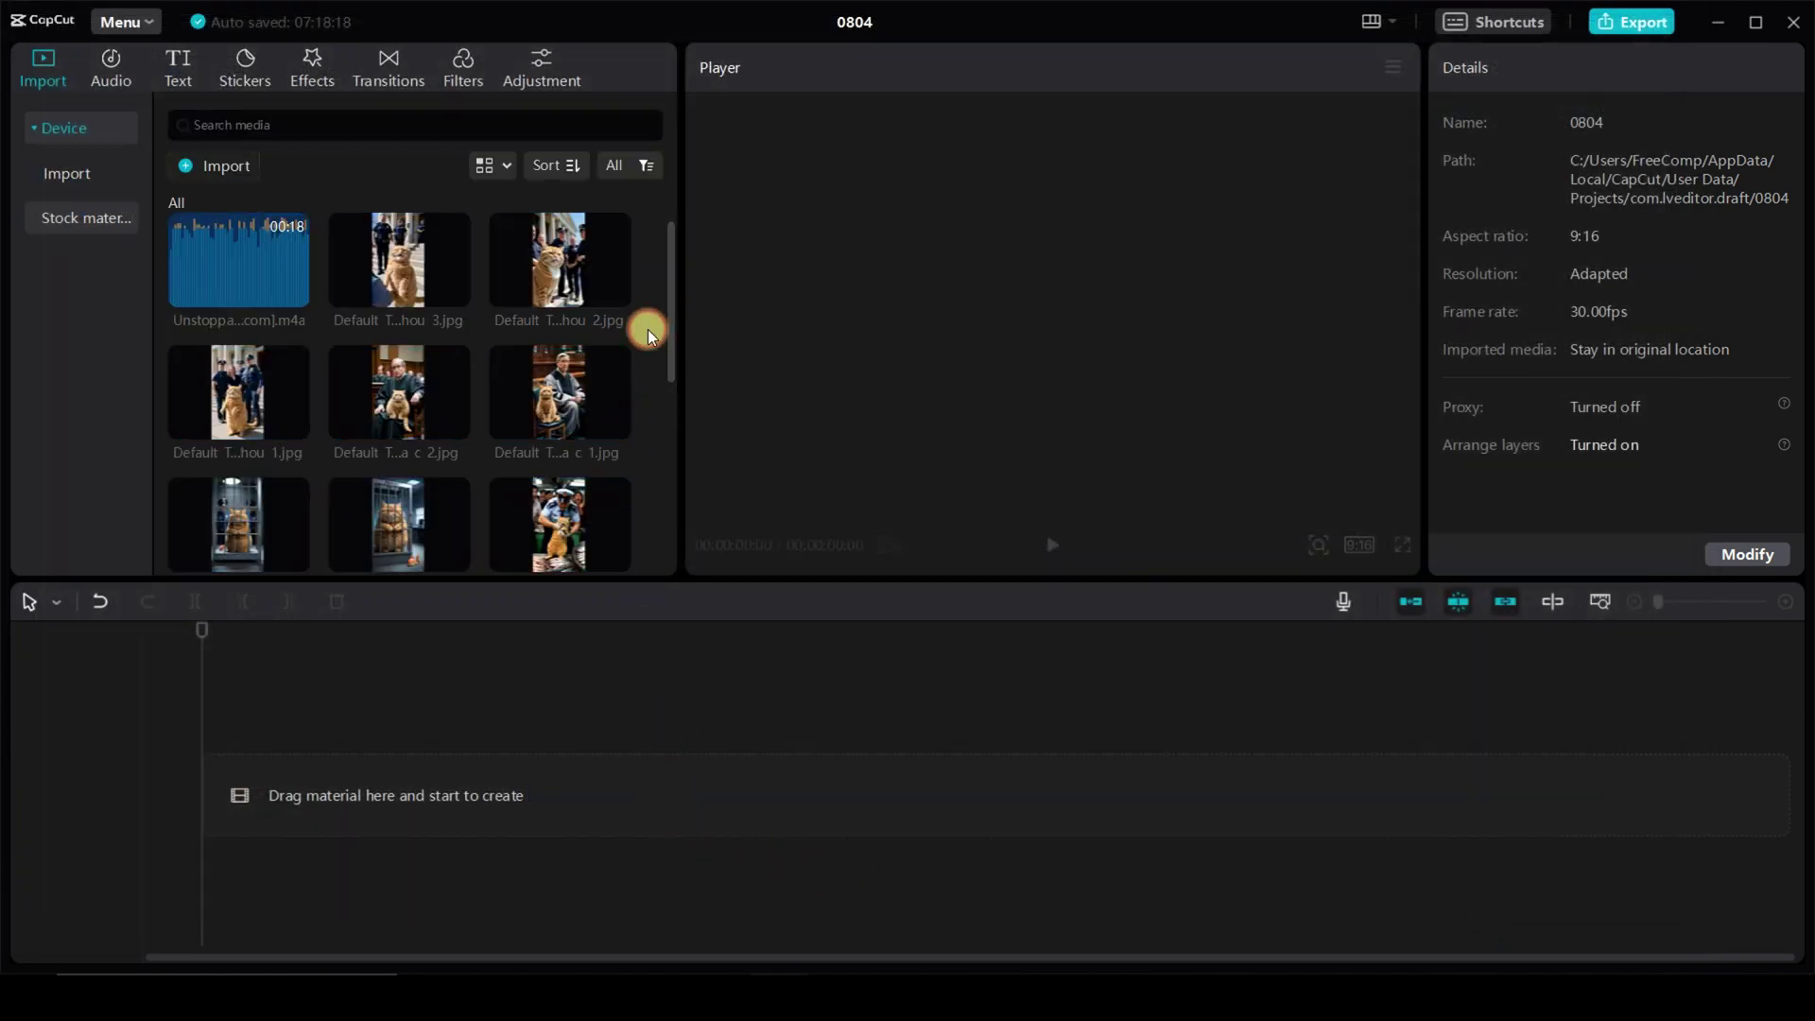
pyautogui.click(1748, 555)
pyautogui.click(1000, 464)
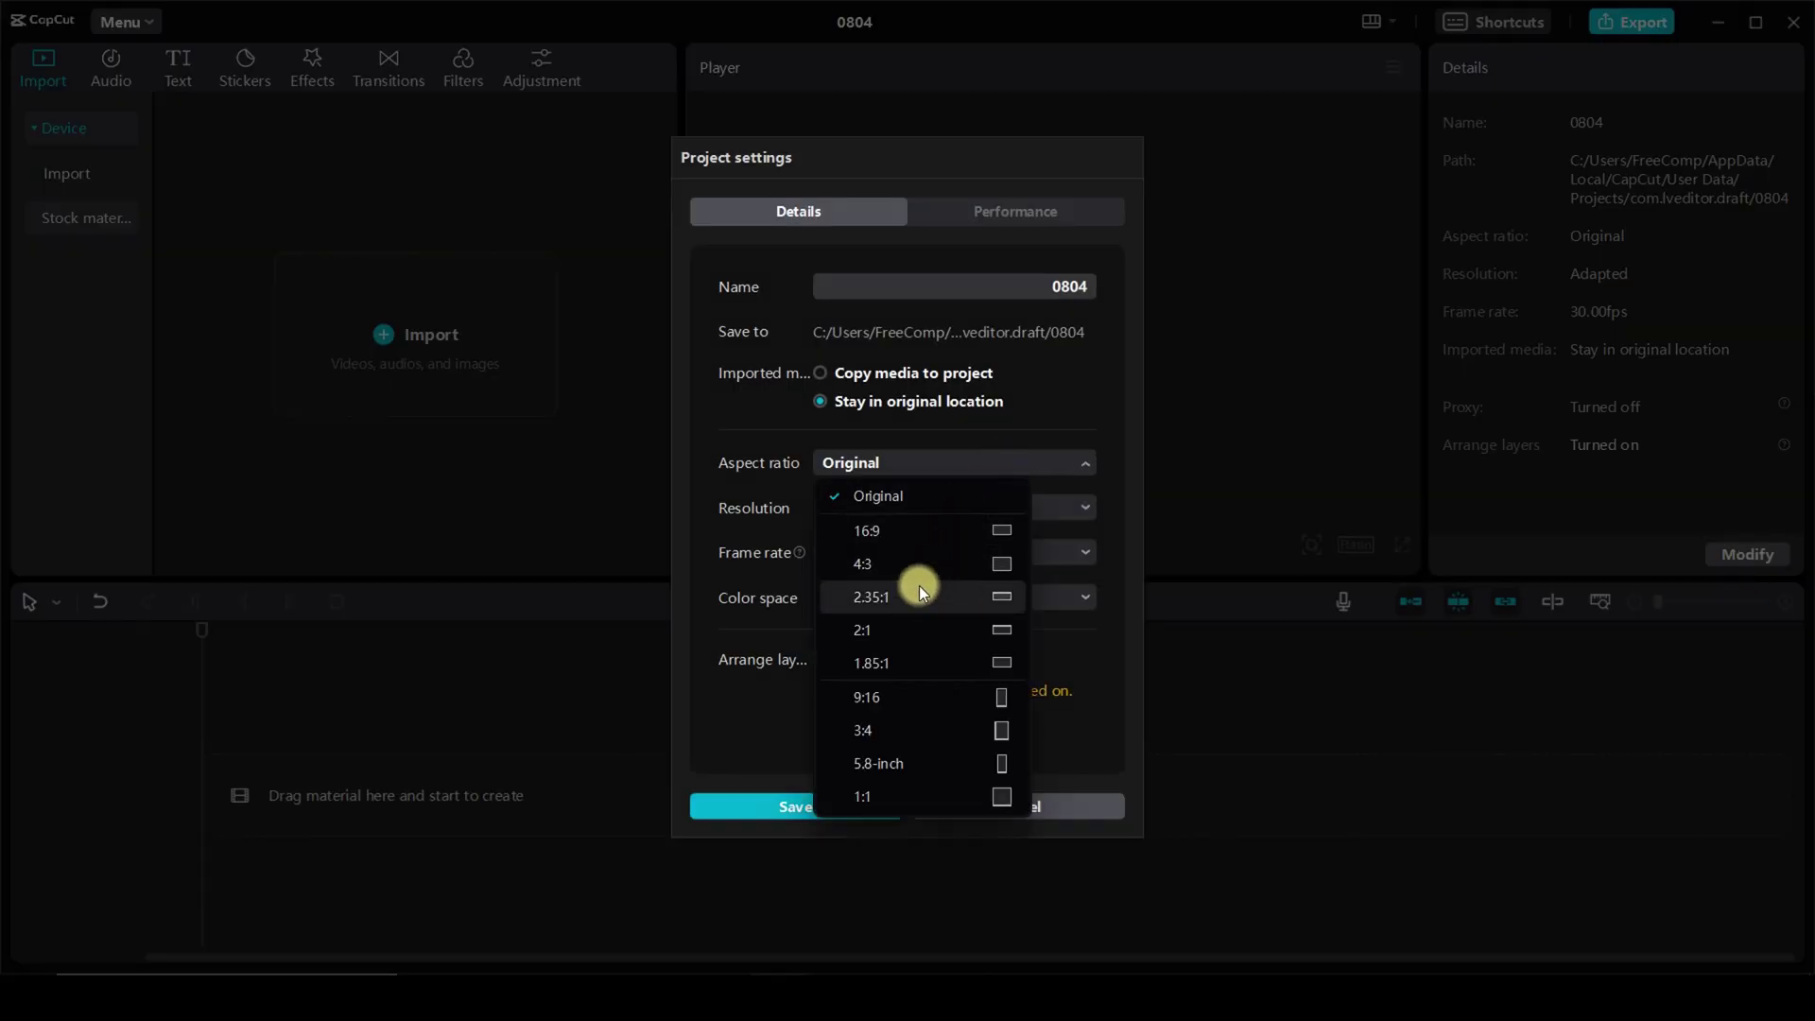
pyautogui.click(939, 697)
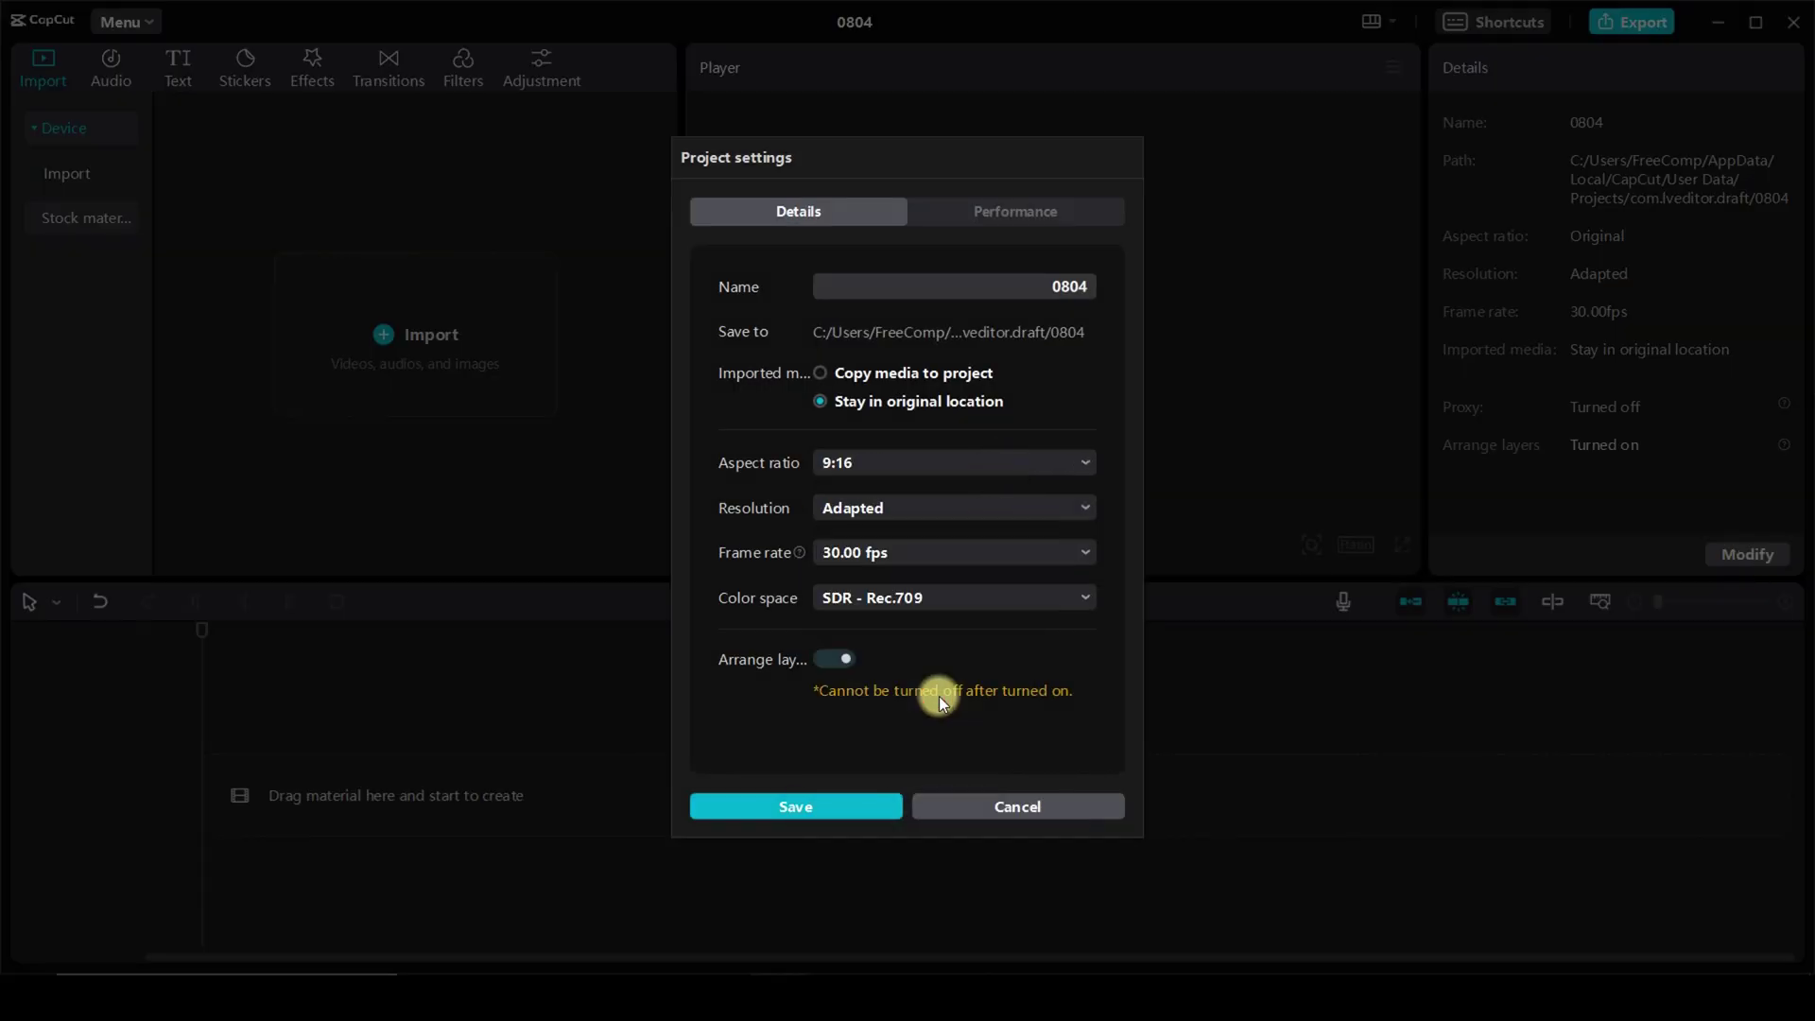
pyautogui.click(806, 806)
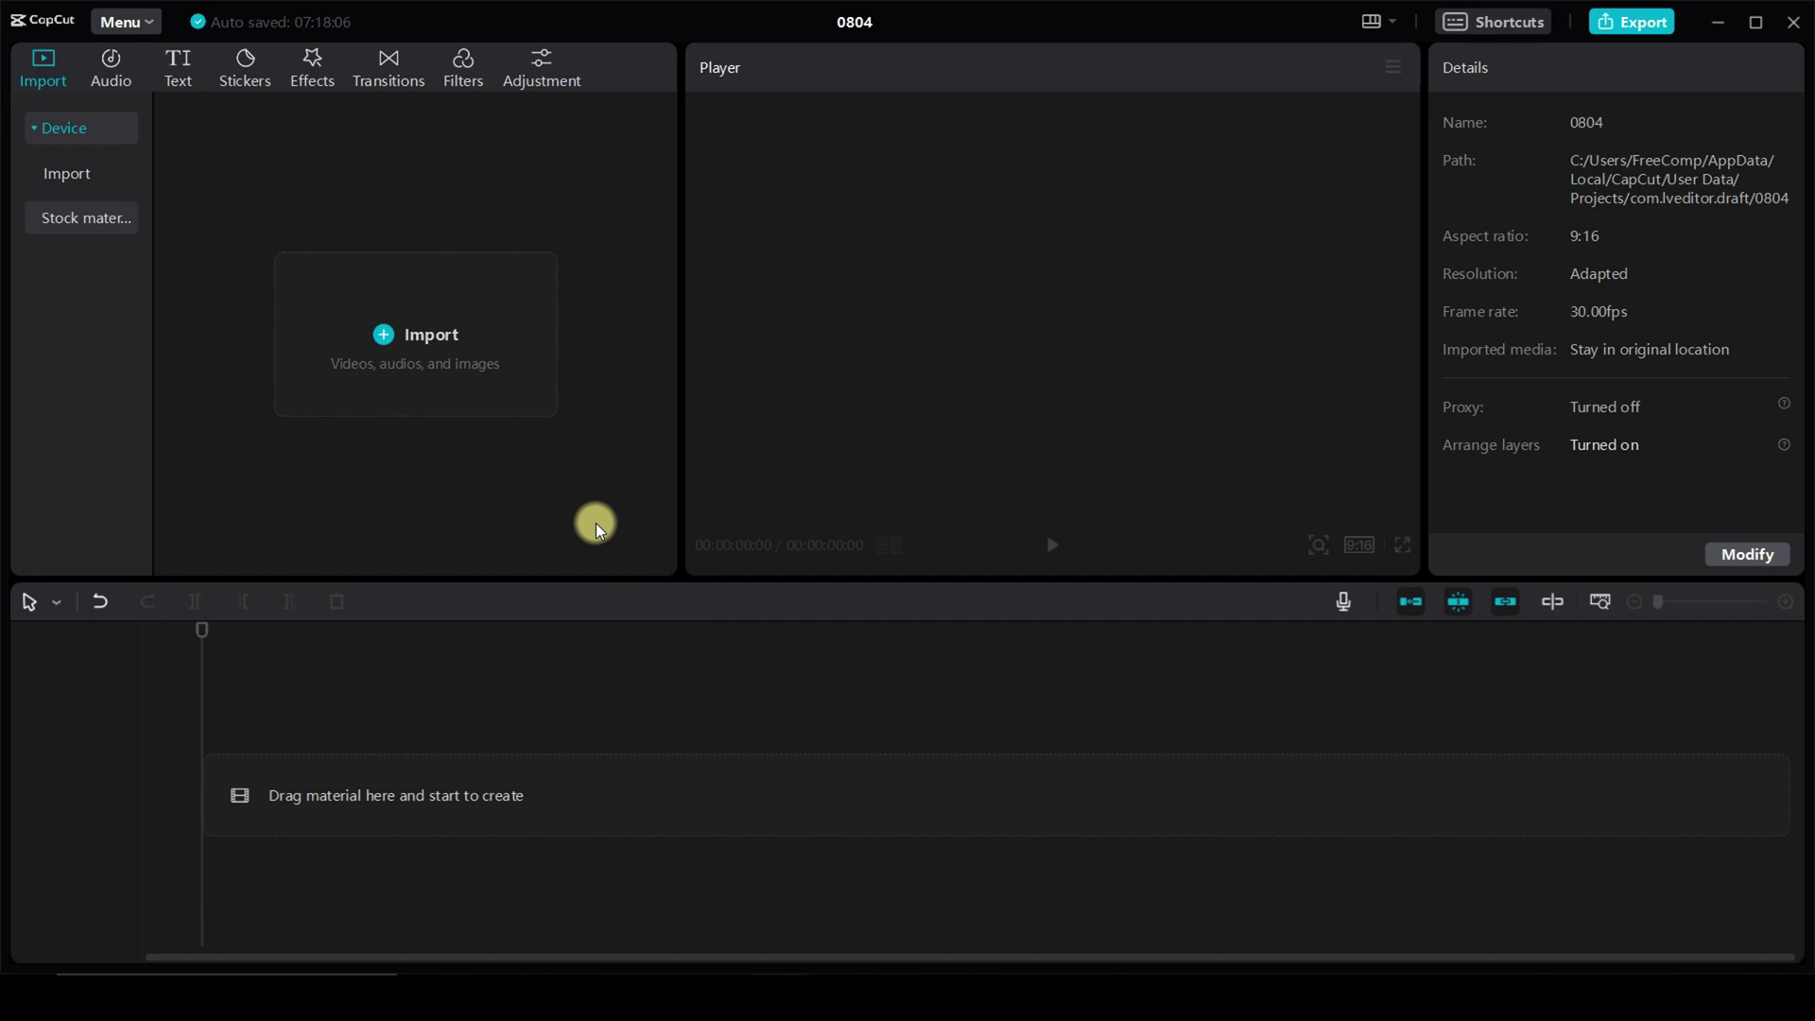
# - Place the first fish-market cat images in order on the main video track
pyautogui.moveTo(397, 492); pyautogui.dragTo(224, 814)
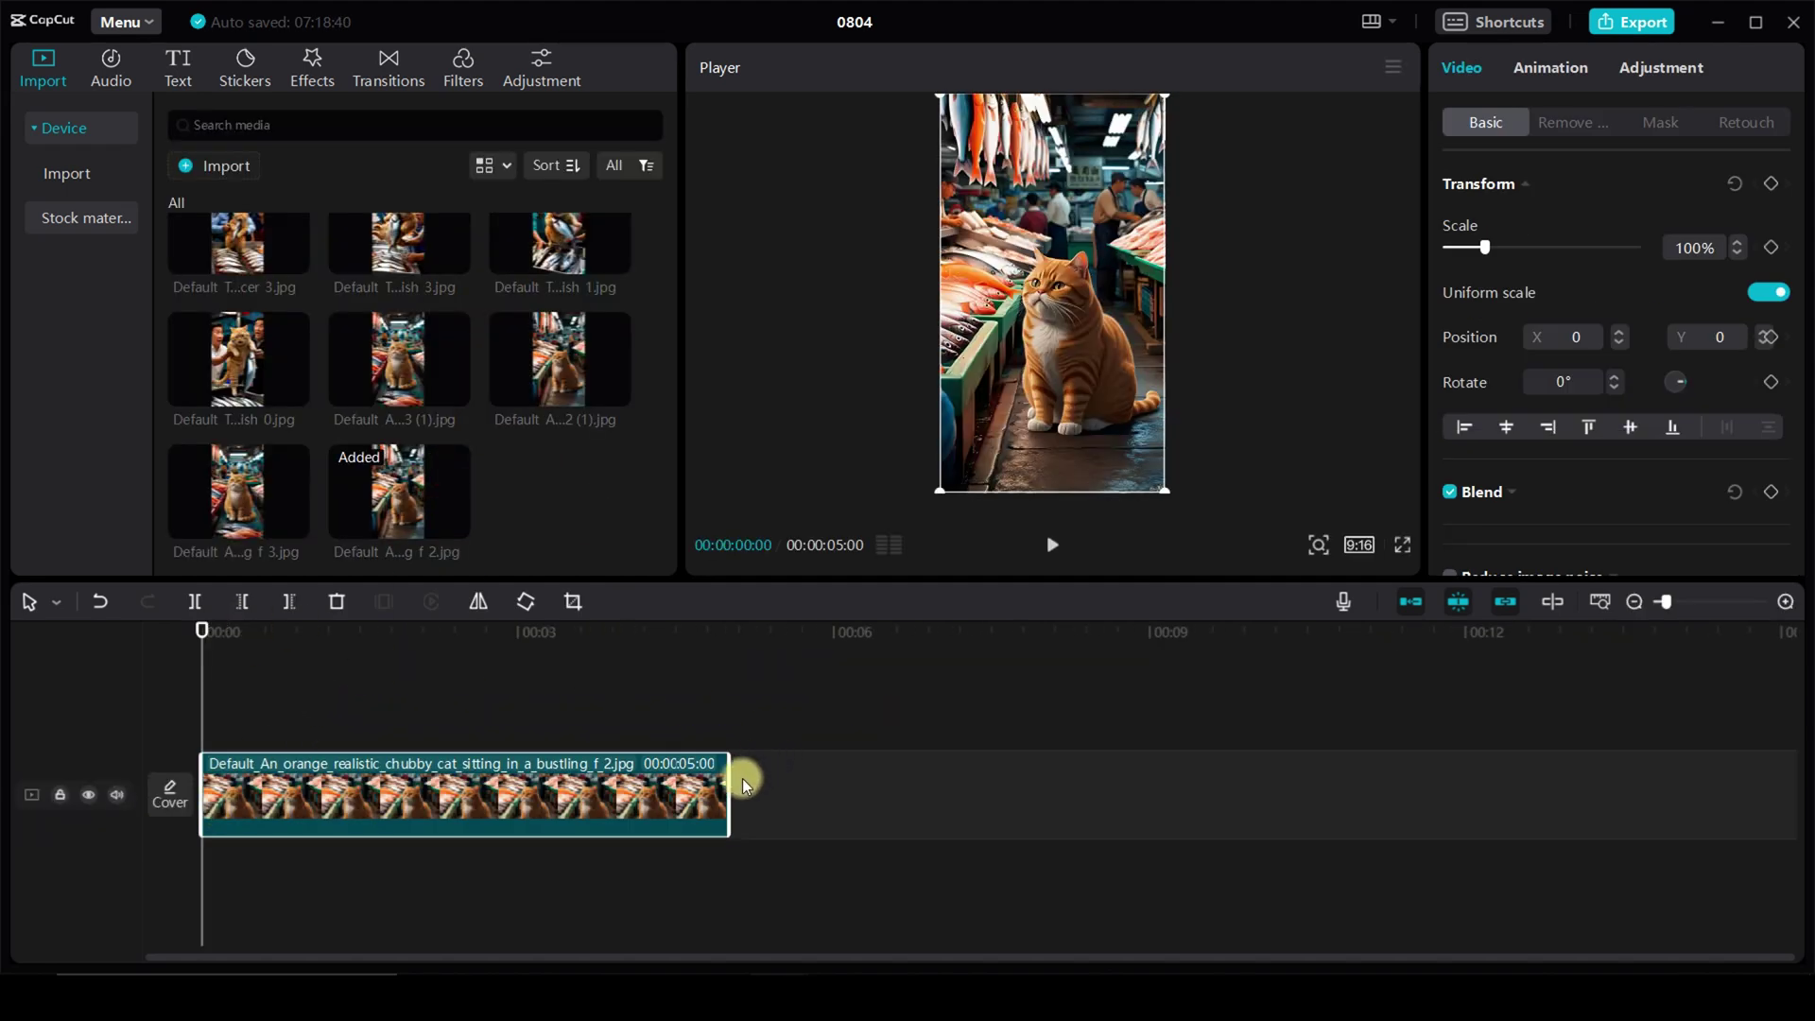
pyautogui.moveTo(339, 531); pyautogui.dragTo(797, 781)
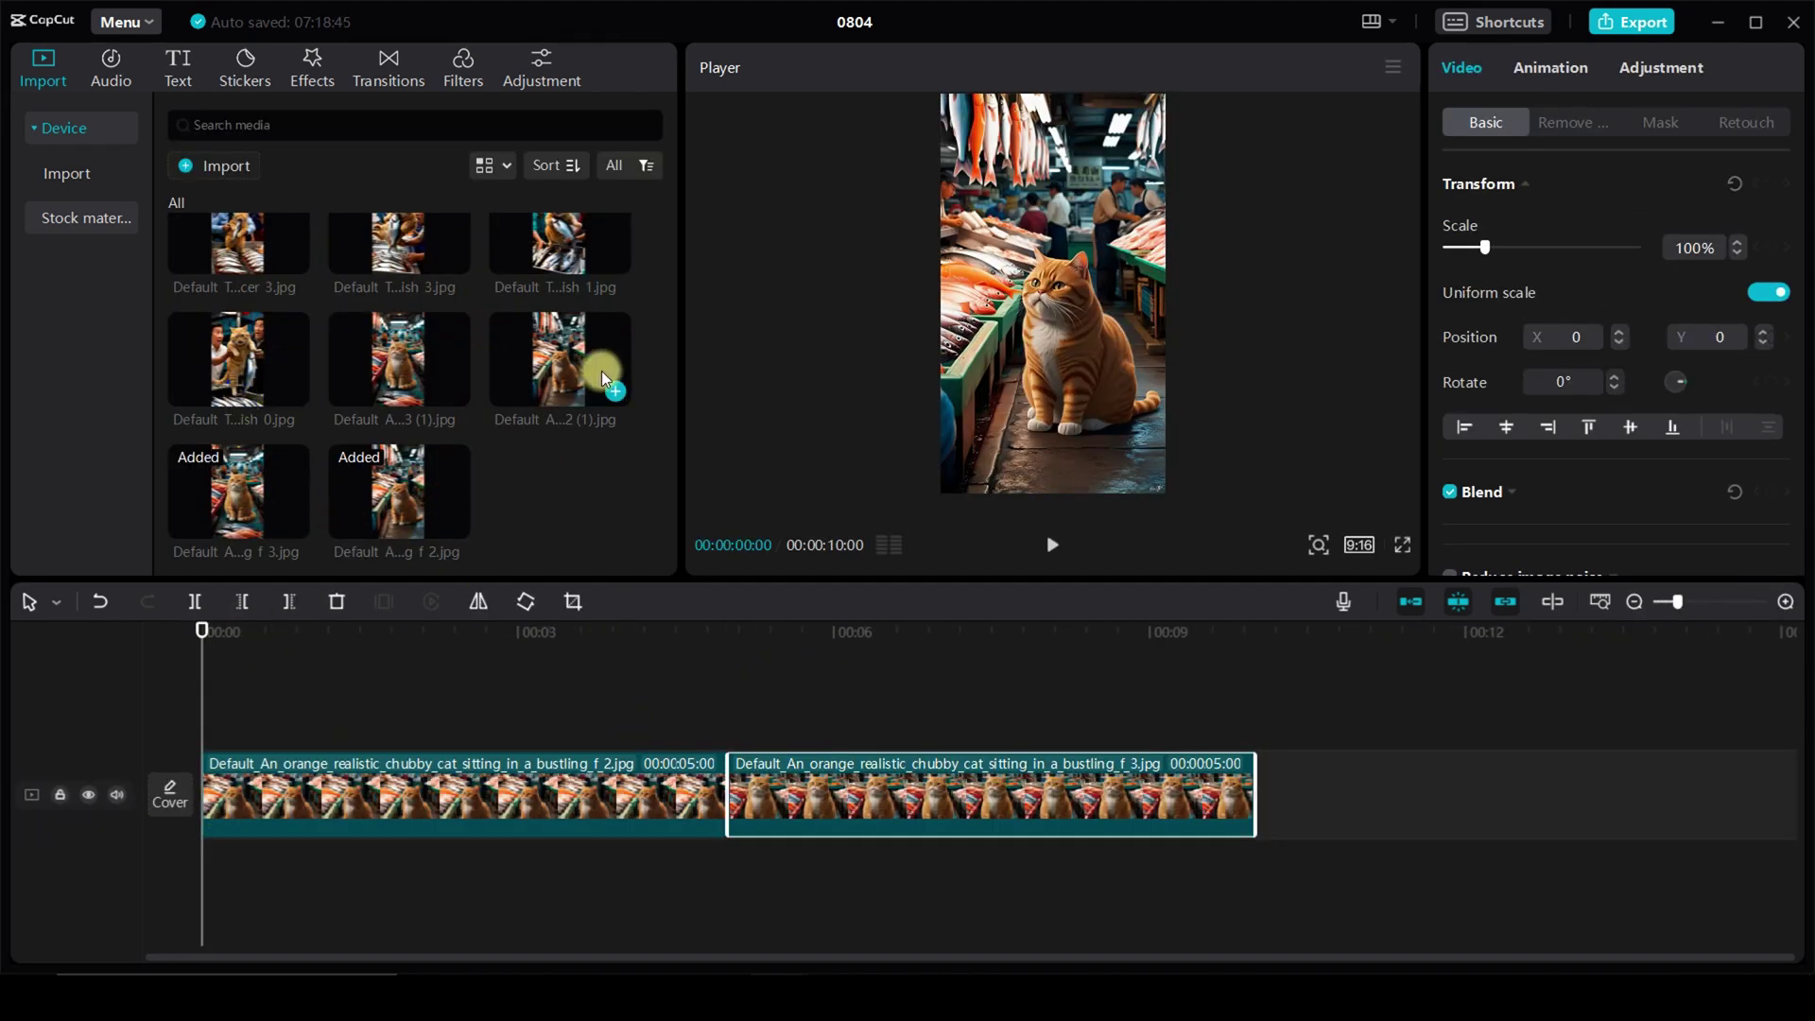
pyautogui.moveTo(605, 378); pyautogui.dragTo(1328, 761)
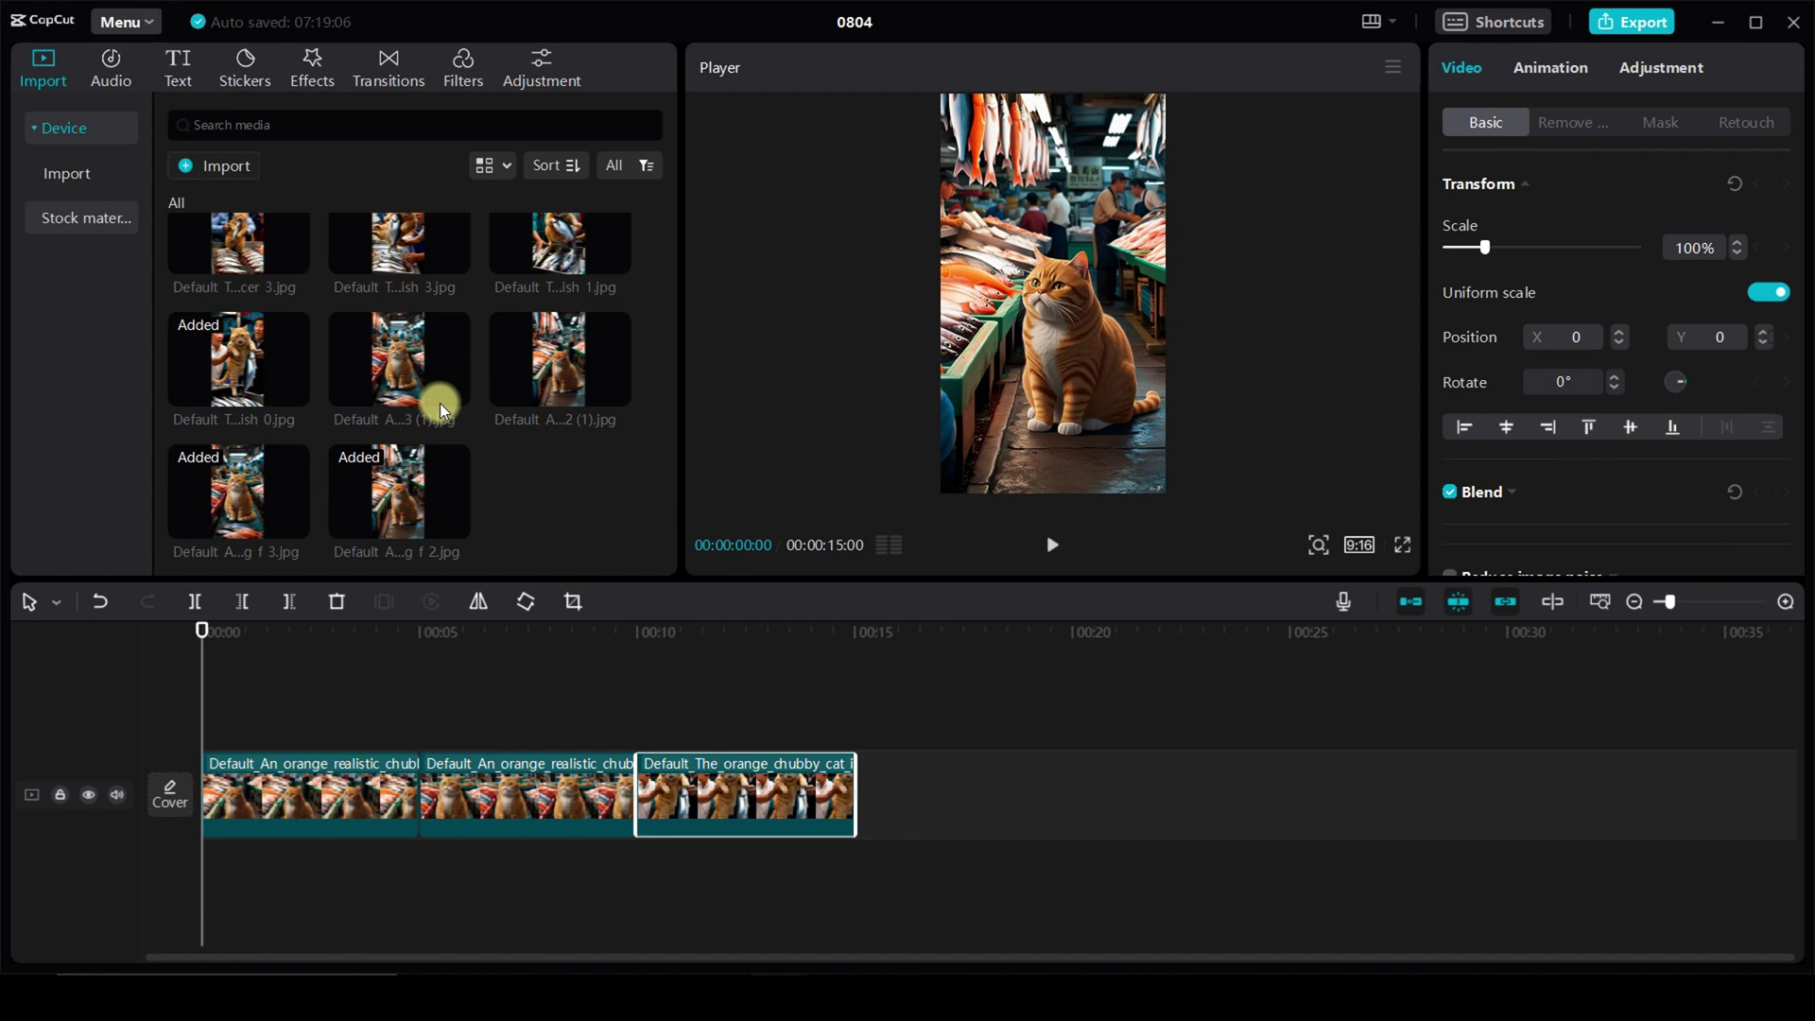
pyautogui.scroll(1, 439, 408)
pyautogui.scroll(1, 553, 364)
pyautogui.click(617, 383)
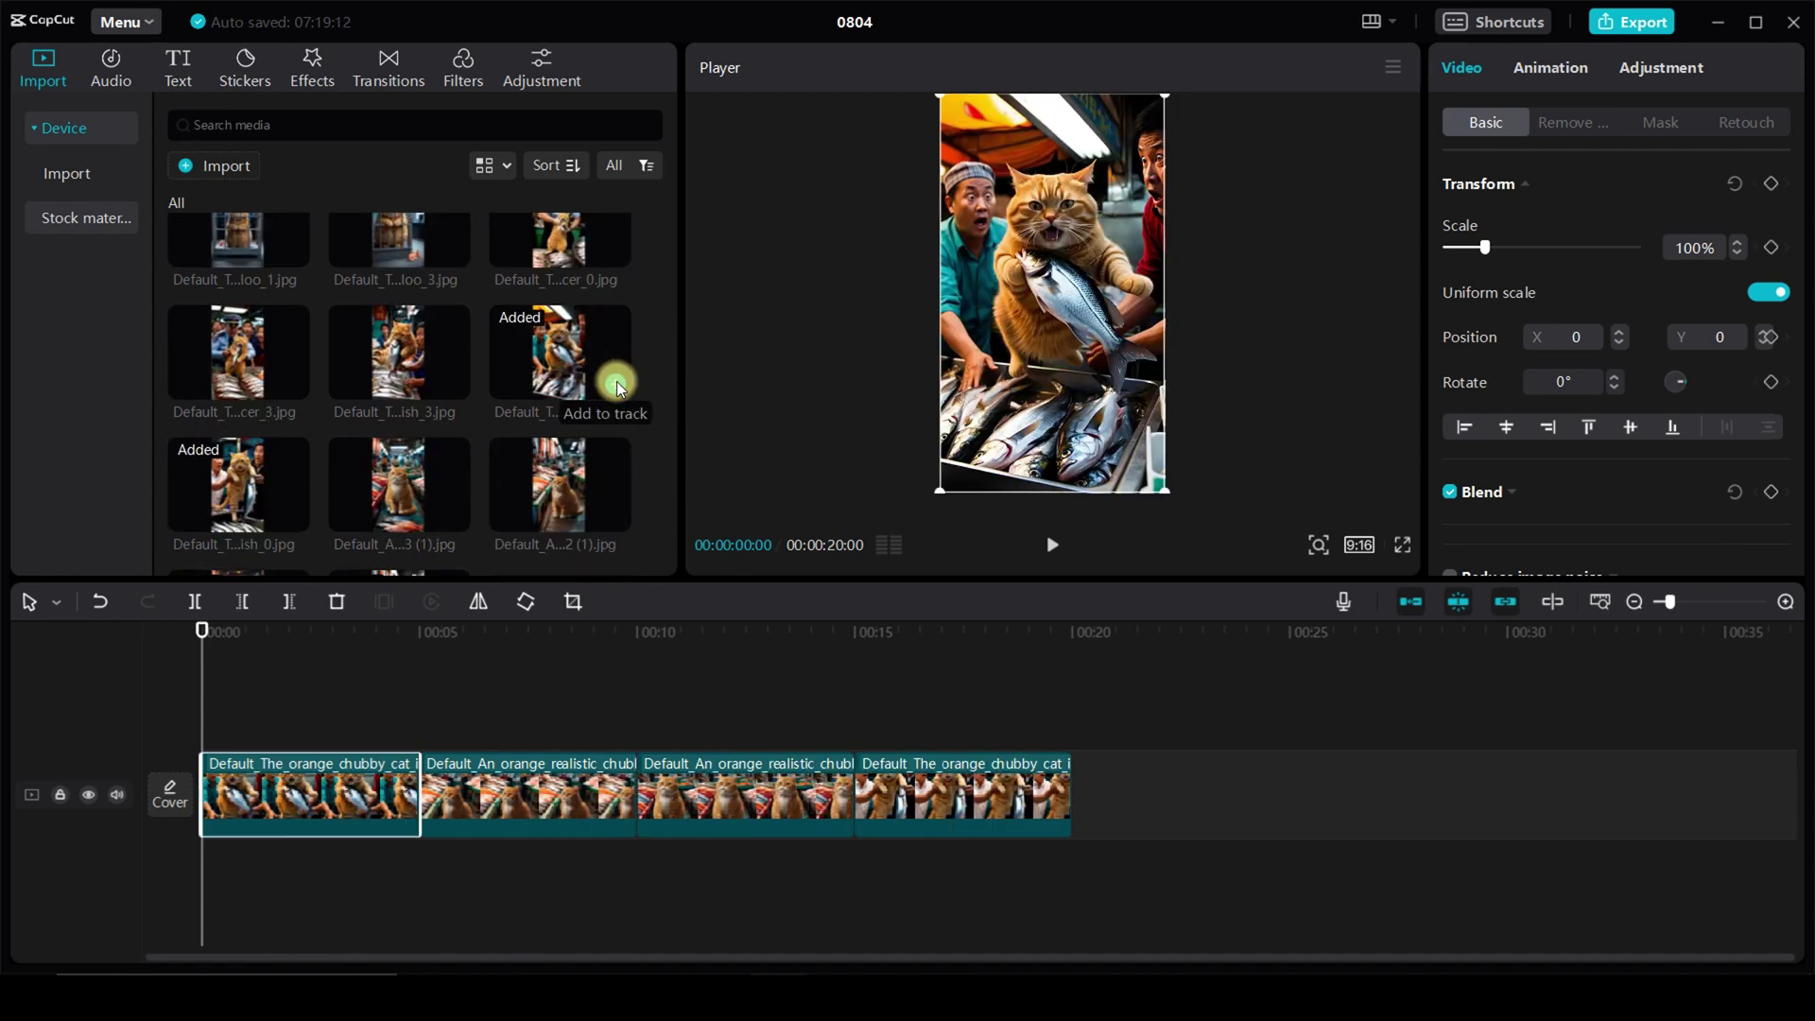
pyautogui.hotkey('ctrl', 'z')
pyautogui.moveTo(620, 422); pyautogui.dragTo(870, 757)
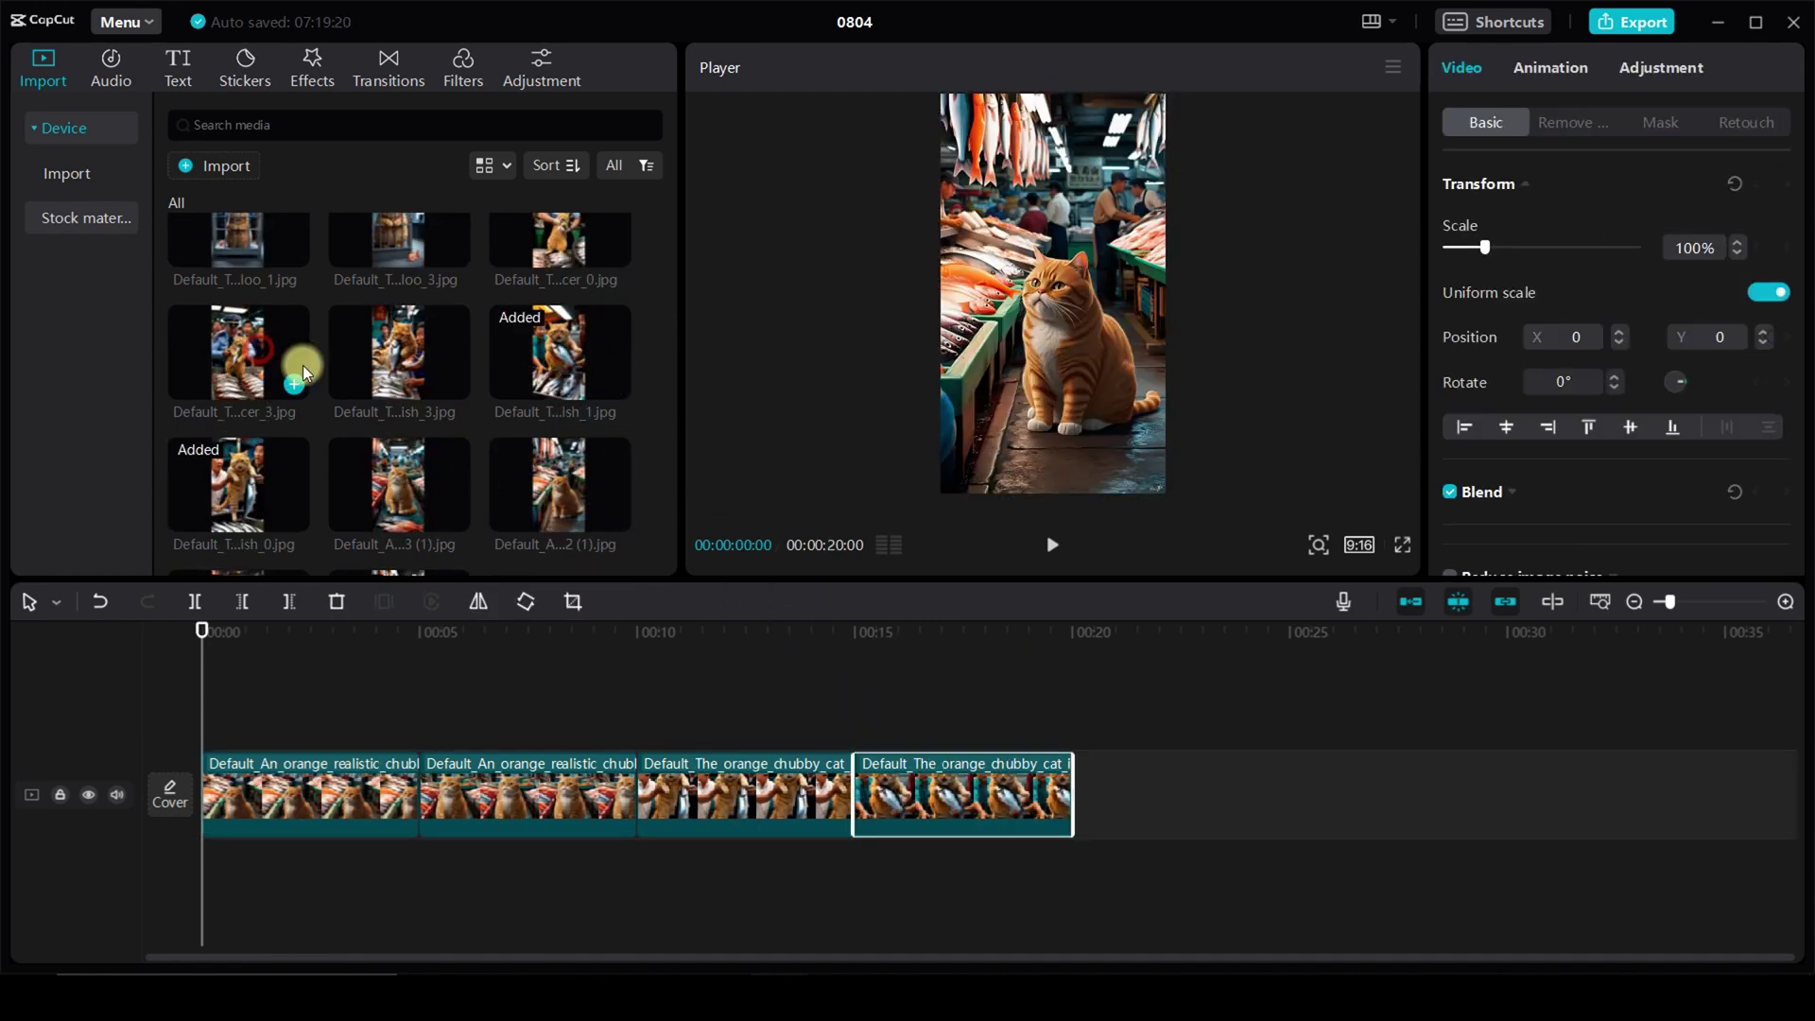
pyautogui.moveTo(243, 373); pyautogui.dragTo(1087, 756)
# - Append further story images, including the caged cat, to the track's end
pyautogui.scroll(1, 454, 443)
pyautogui.scroll(1, 530, 435)
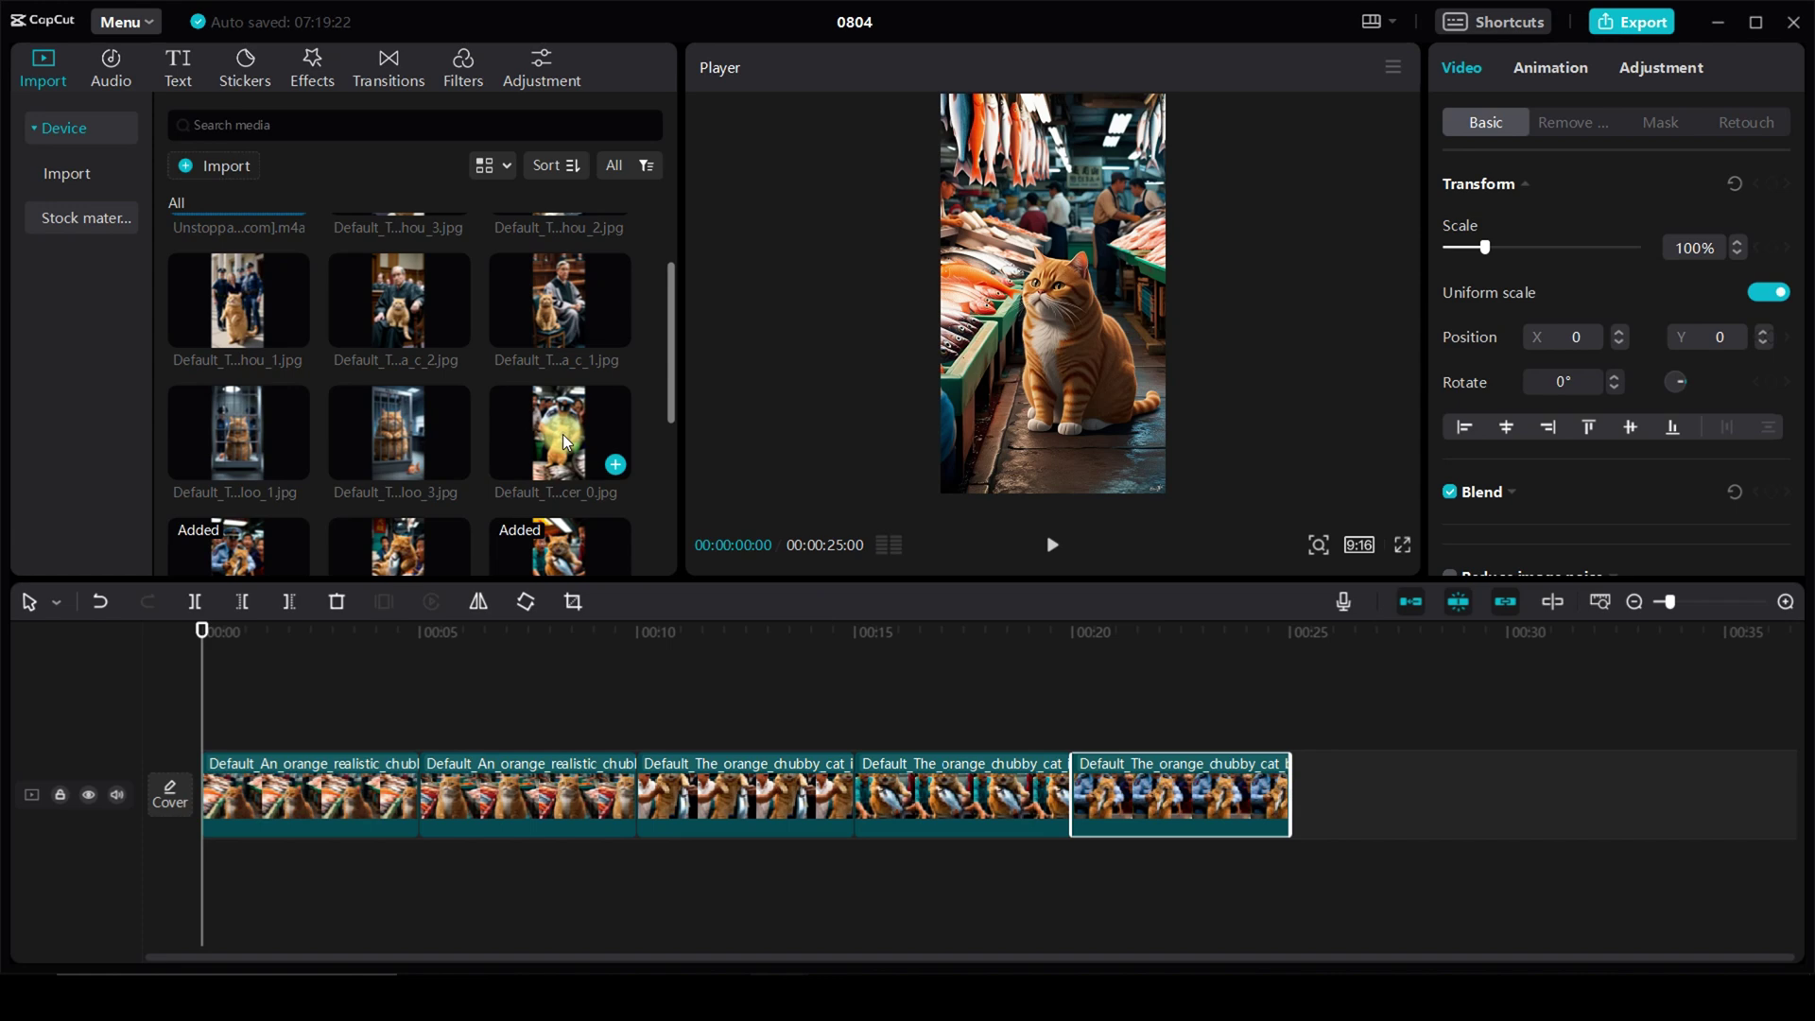
pyautogui.moveTo(560, 431); pyautogui.dragTo(1307, 775)
pyautogui.moveTo(416, 421); pyautogui.dragTo(1574, 770)
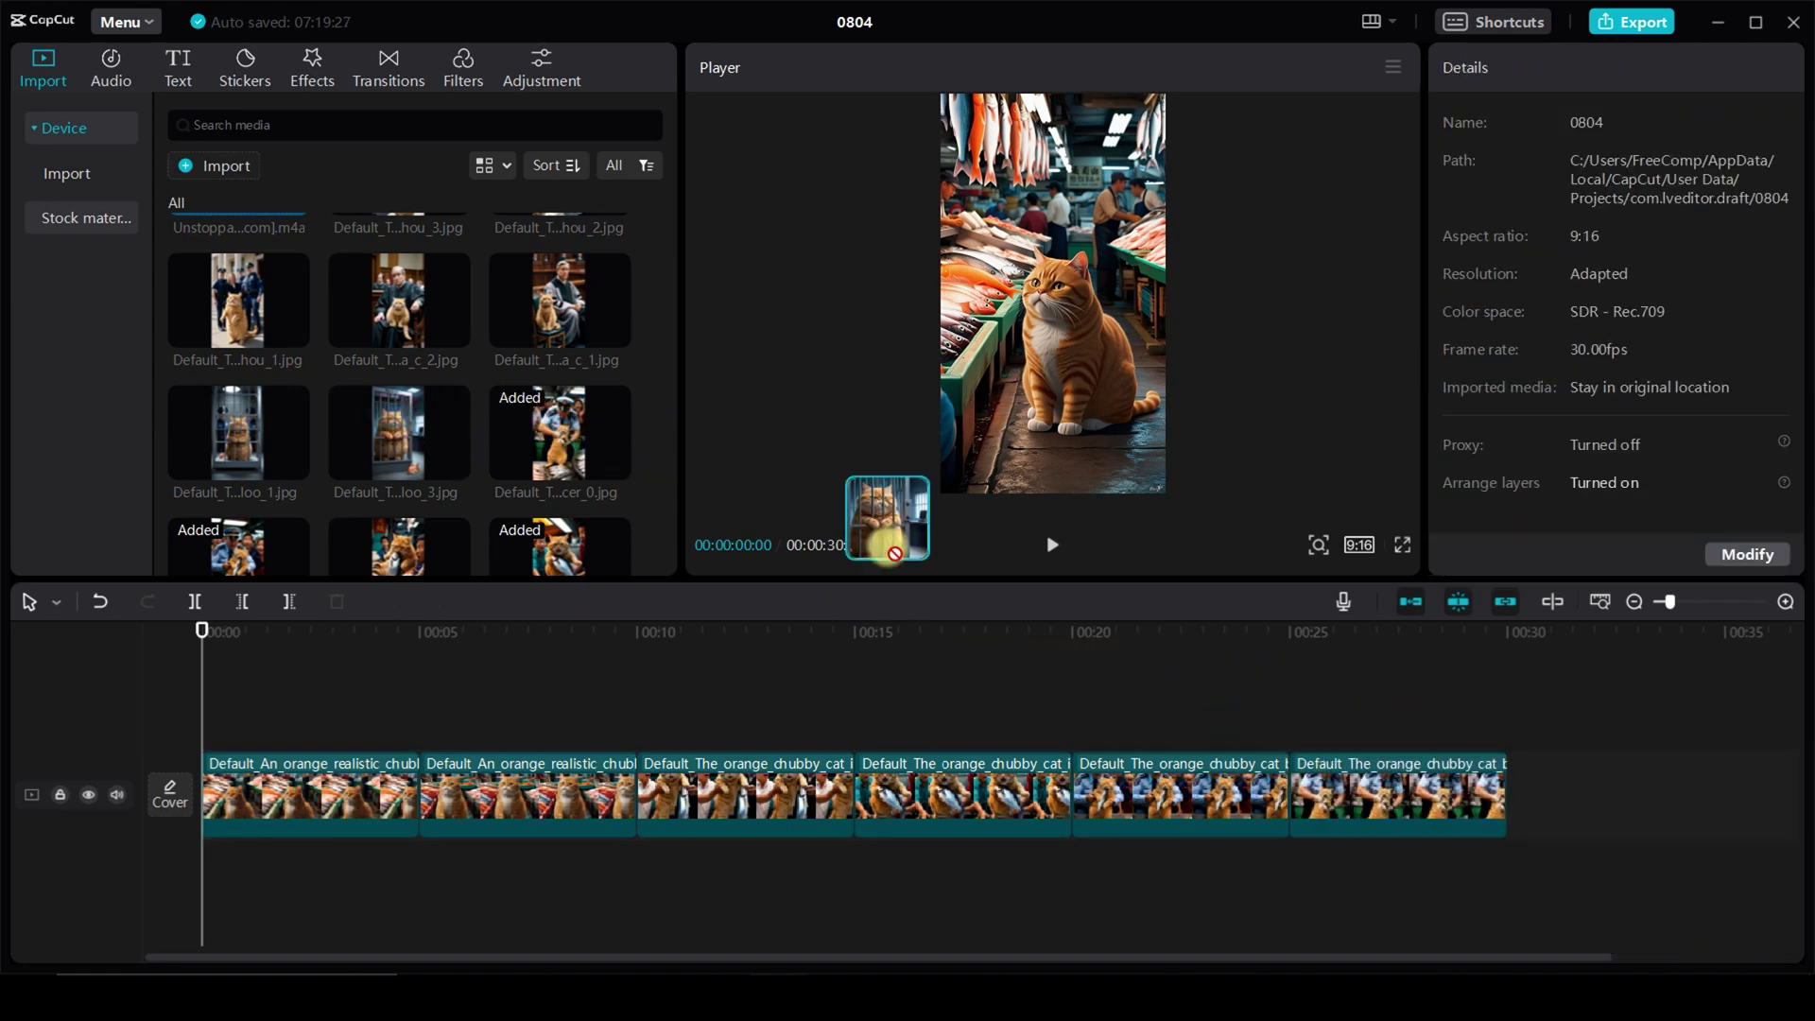
pyautogui.scroll(-2, 510, 708)
pyautogui.scroll(-1, 571, 746)
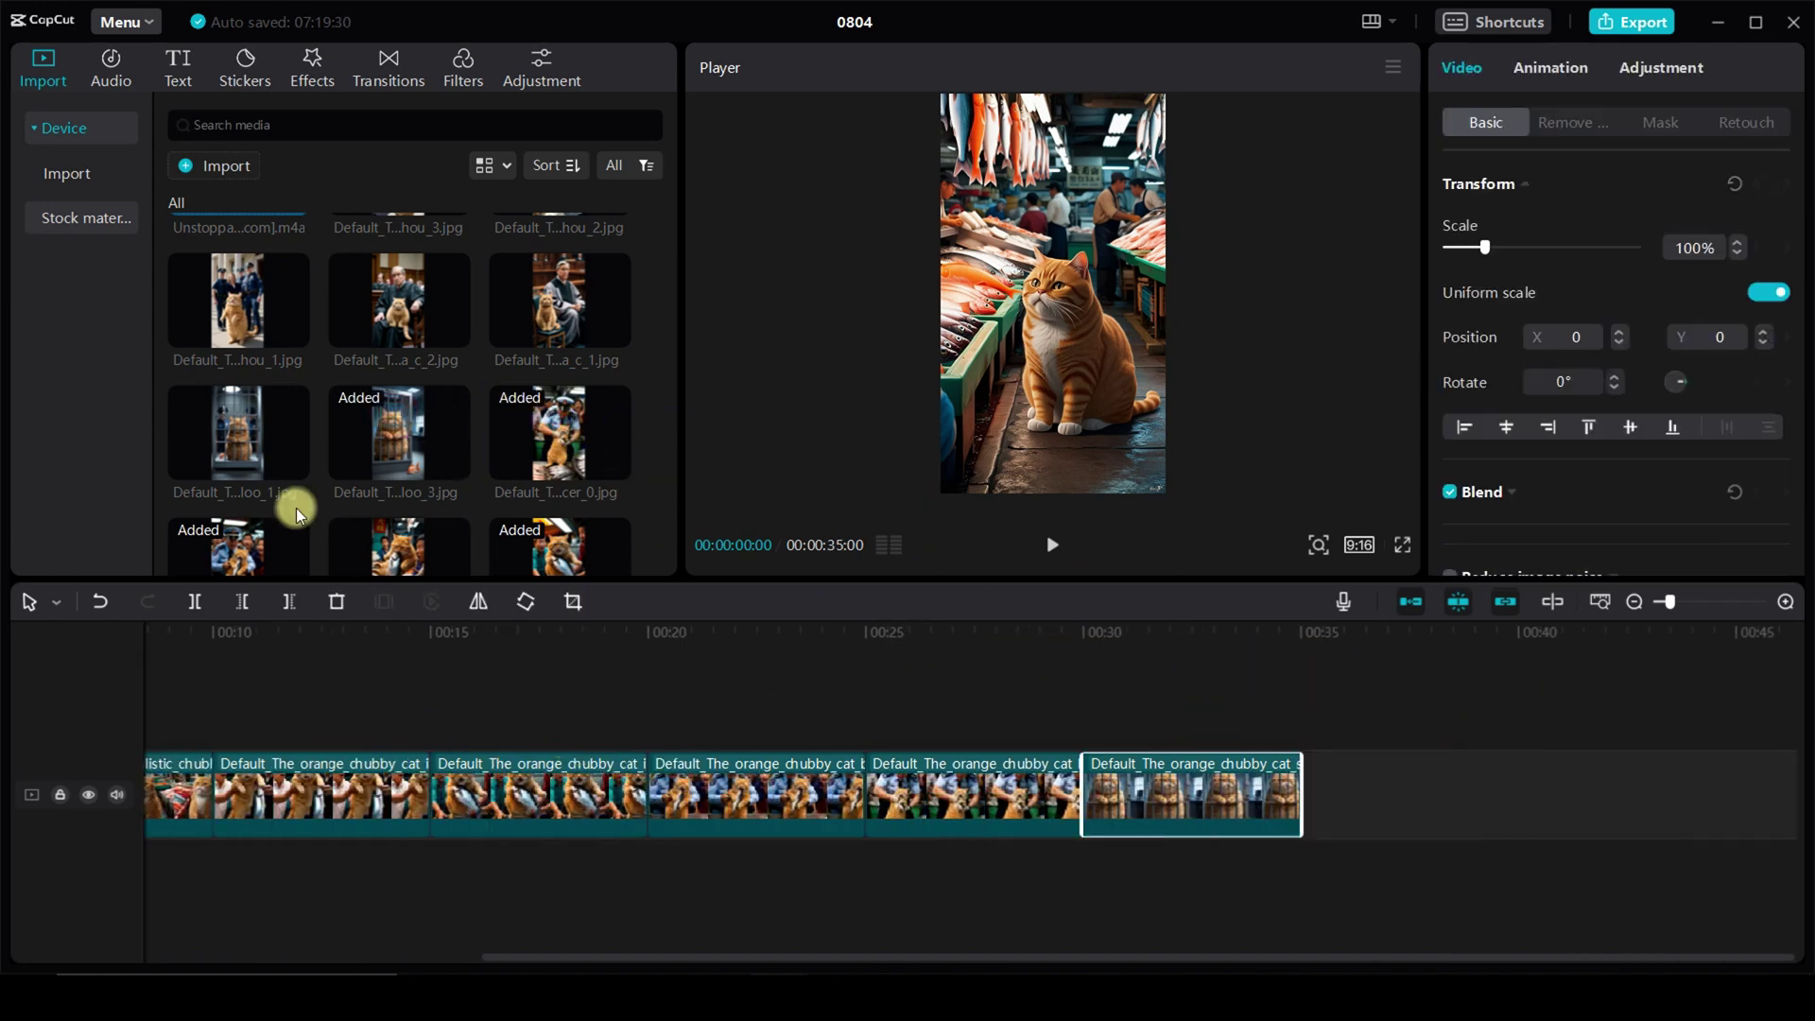
pyautogui.moveTo(241, 414); pyautogui.dragTo(1279, 770)
# - Append the final cat images so the video runs 1:05
pyautogui.scroll(1, 576, 400)
pyautogui.moveTo(610, 406); pyautogui.dragTo(1560, 770)
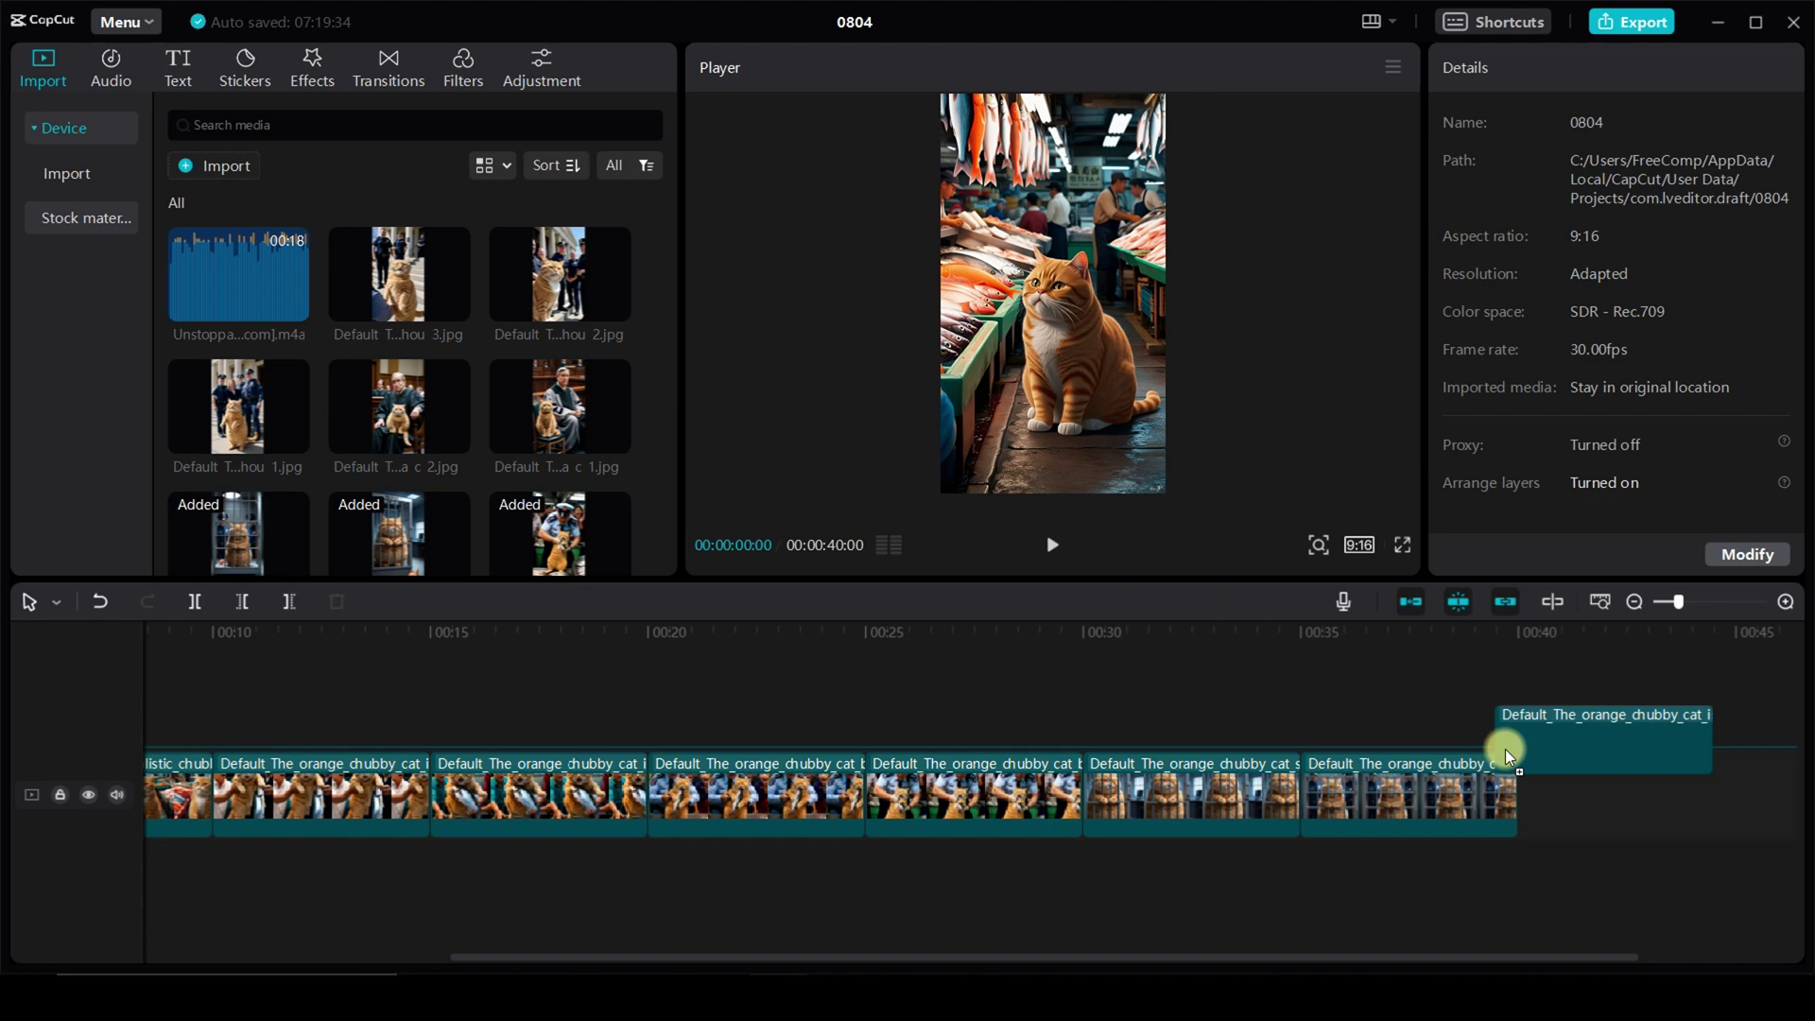
pyautogui.moveTo(407, 414)
pyautogui.mouseDown()
pyautogui.moveTo(1695, 735)
pyautogui.moveTo(1694, 756)
pyautogui.mouseUp()
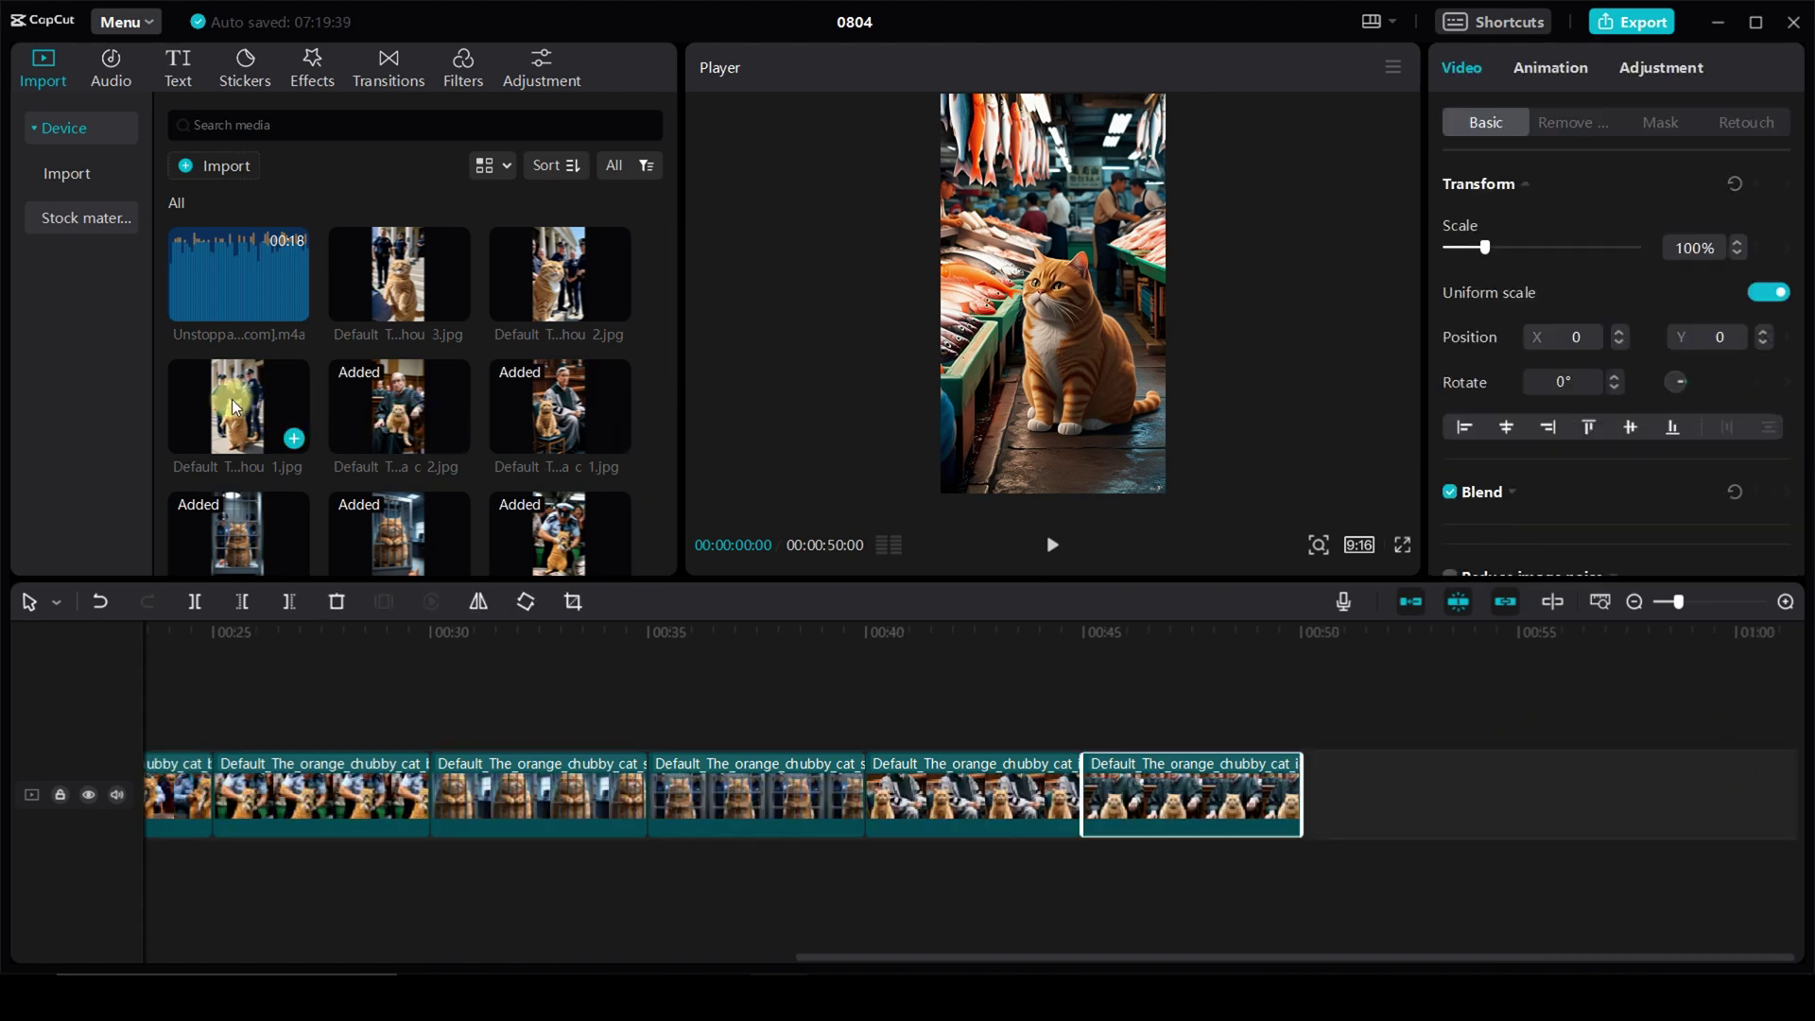
pyautogui.moveTo(244, 416); pyautogui.dragTo(1087, 675)
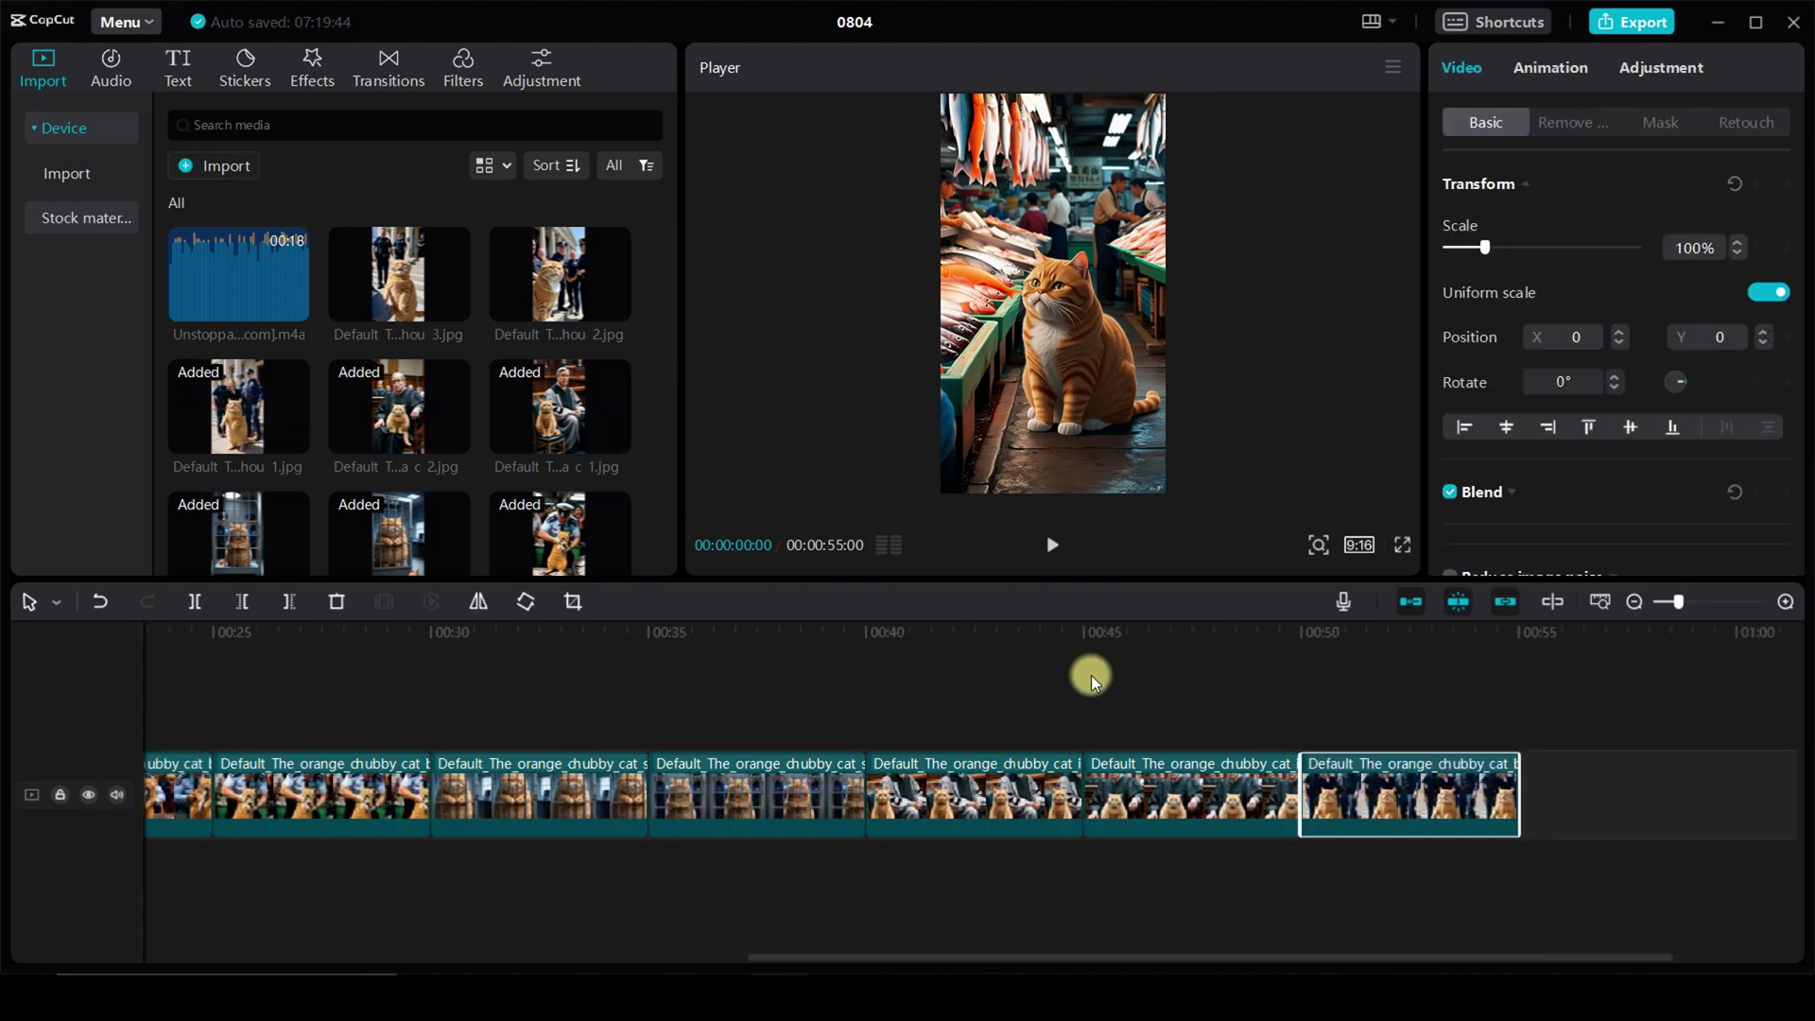
pyautogui.moveTo(567, 278); pyautogui.dragTo(1351, 681)
pyautogui.moveTo(401, 275); pyautogui.dragTo(1762, 746)
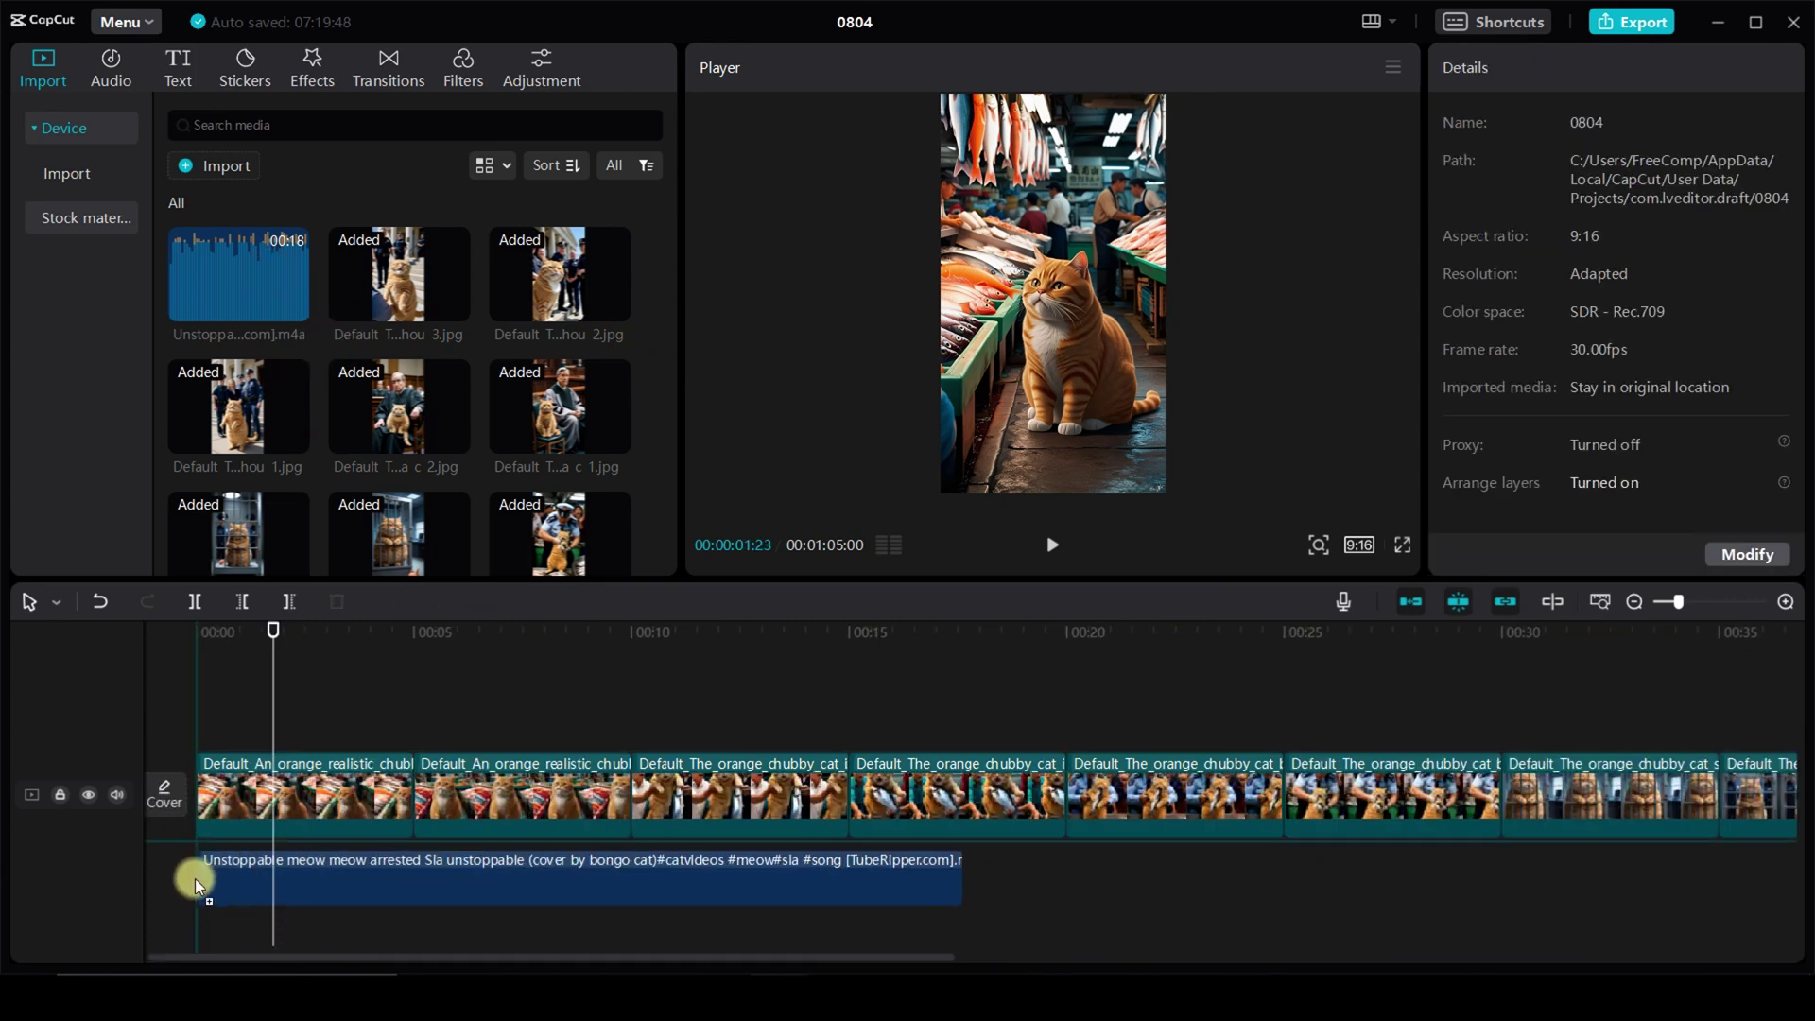
# - Add the song at the video start and paste a second copy right after it
pyautogui.moveTo(239, 274); pyautogui.dragTo(194, 877)
pyautogui.click(964, 910)
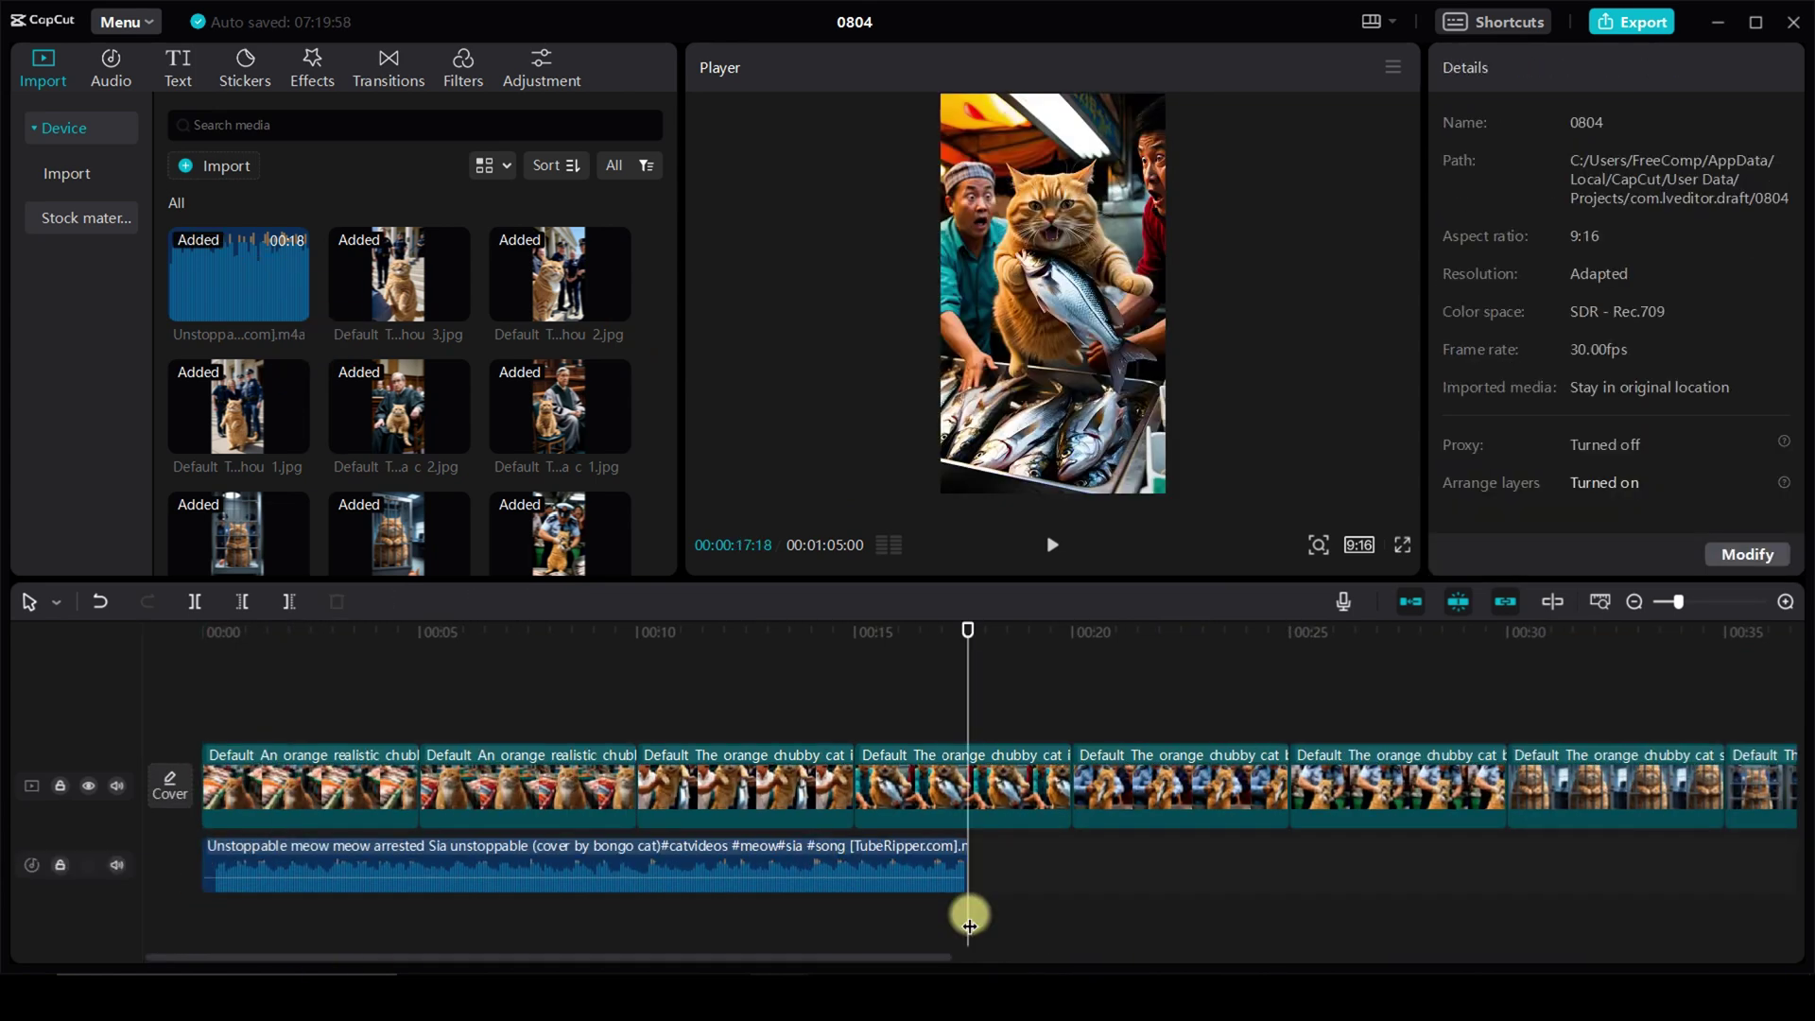
pyautogui.hotkey('ctrl', 'v')
pyautogui.scroll(-2, 946, 957)
pyautogui.scroll(-5, 983, 909)
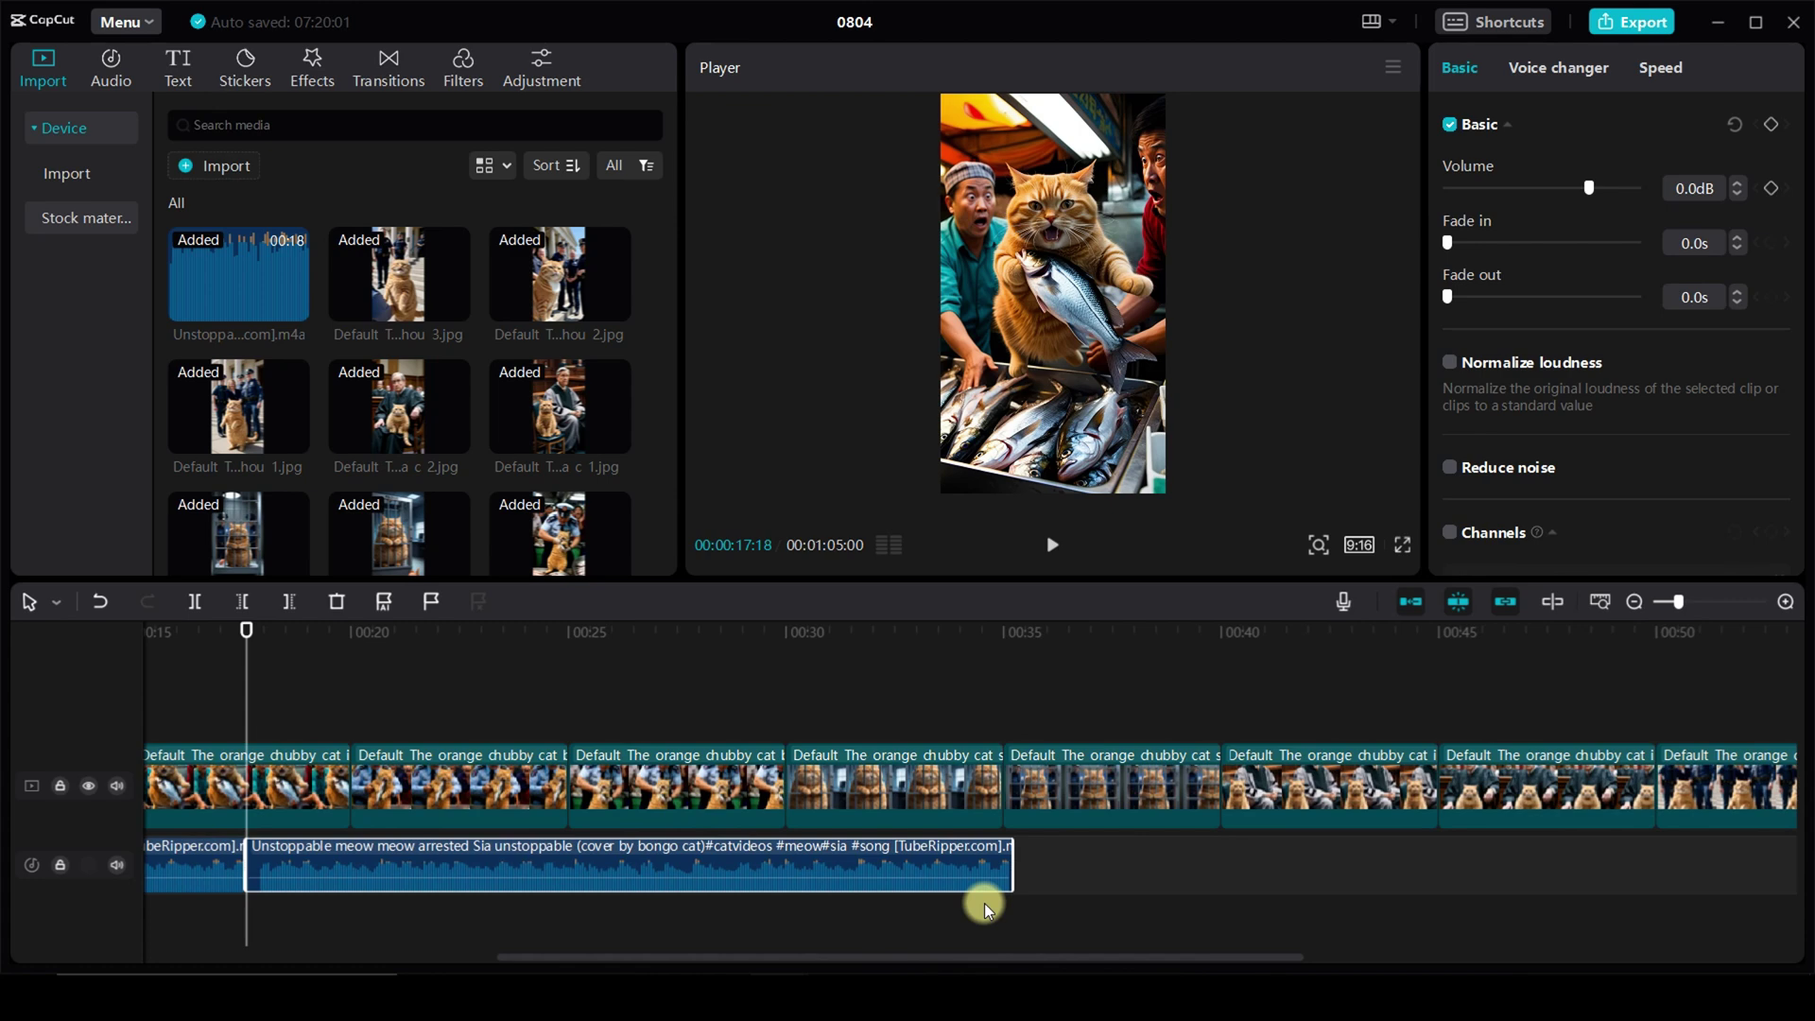
# - Paste two more song copies and trim the last one to end with the images
pyautogui.click(1011, 910)
pyautogui.hotkey('ctrl', 'v')
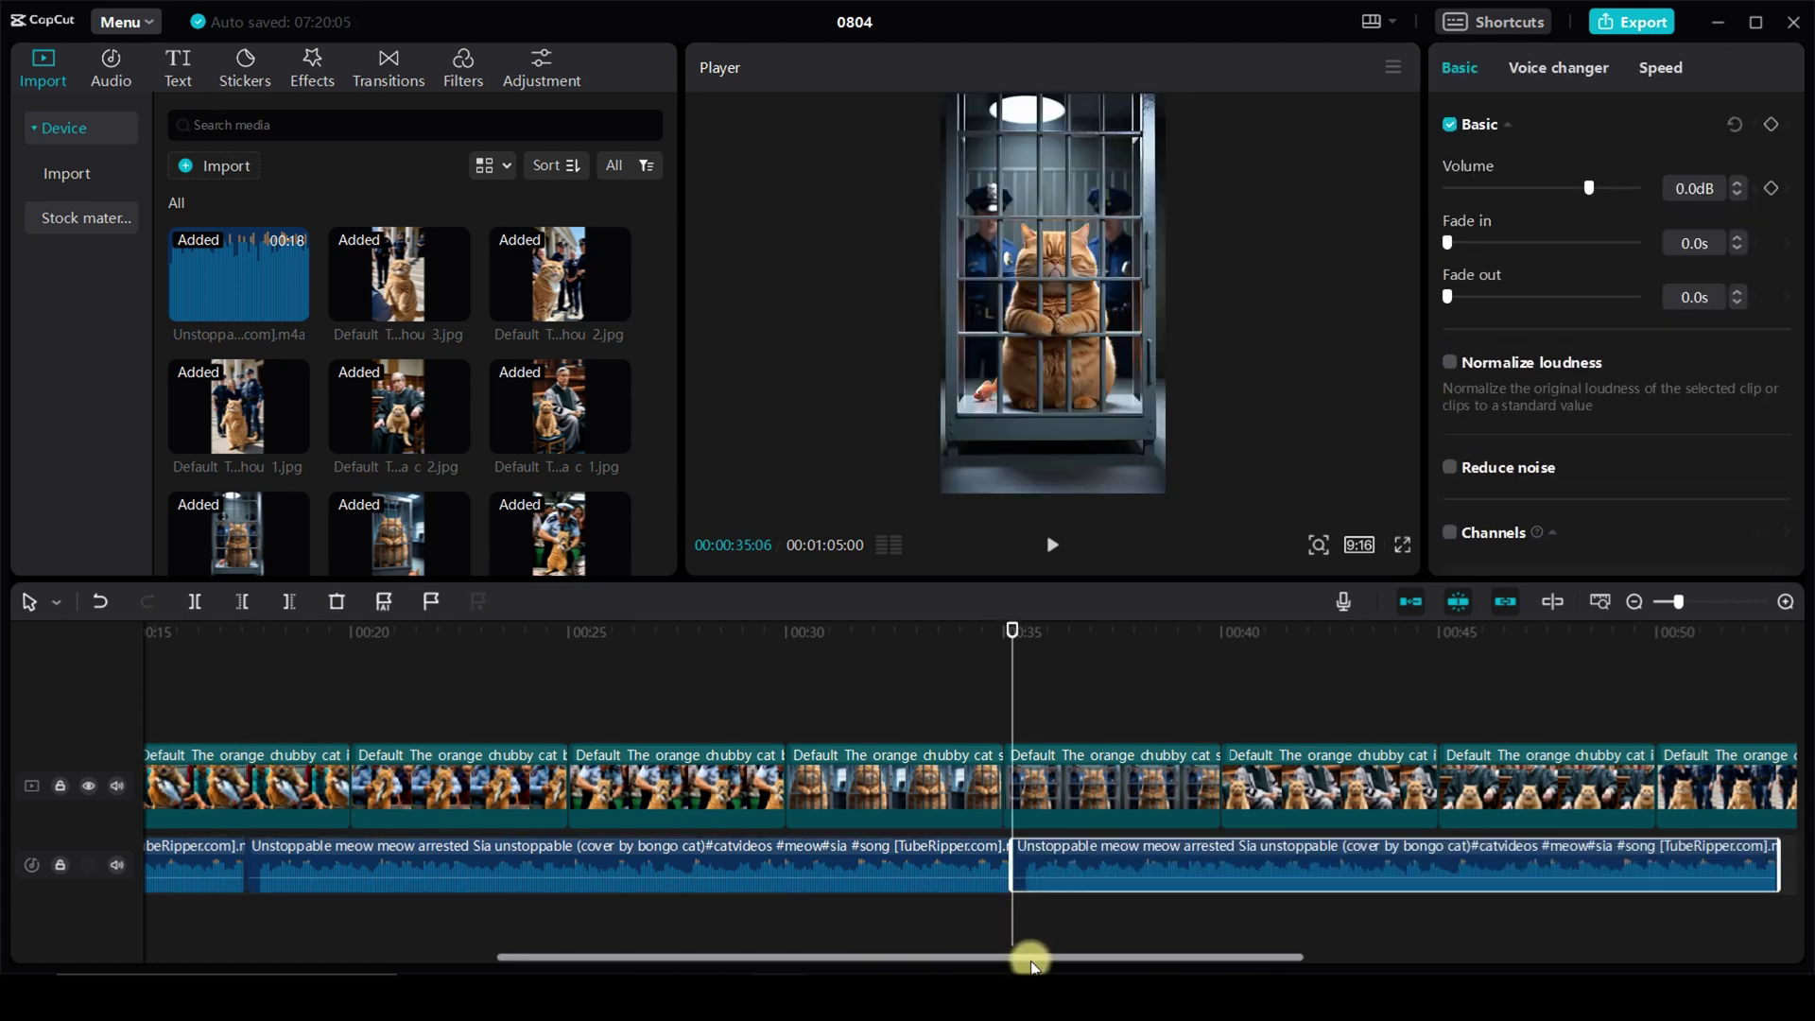
pyautogui.moveTo(1032, 957); pyautogui.dragTo(1257, 957)
pyautogui.click(1309, 925)
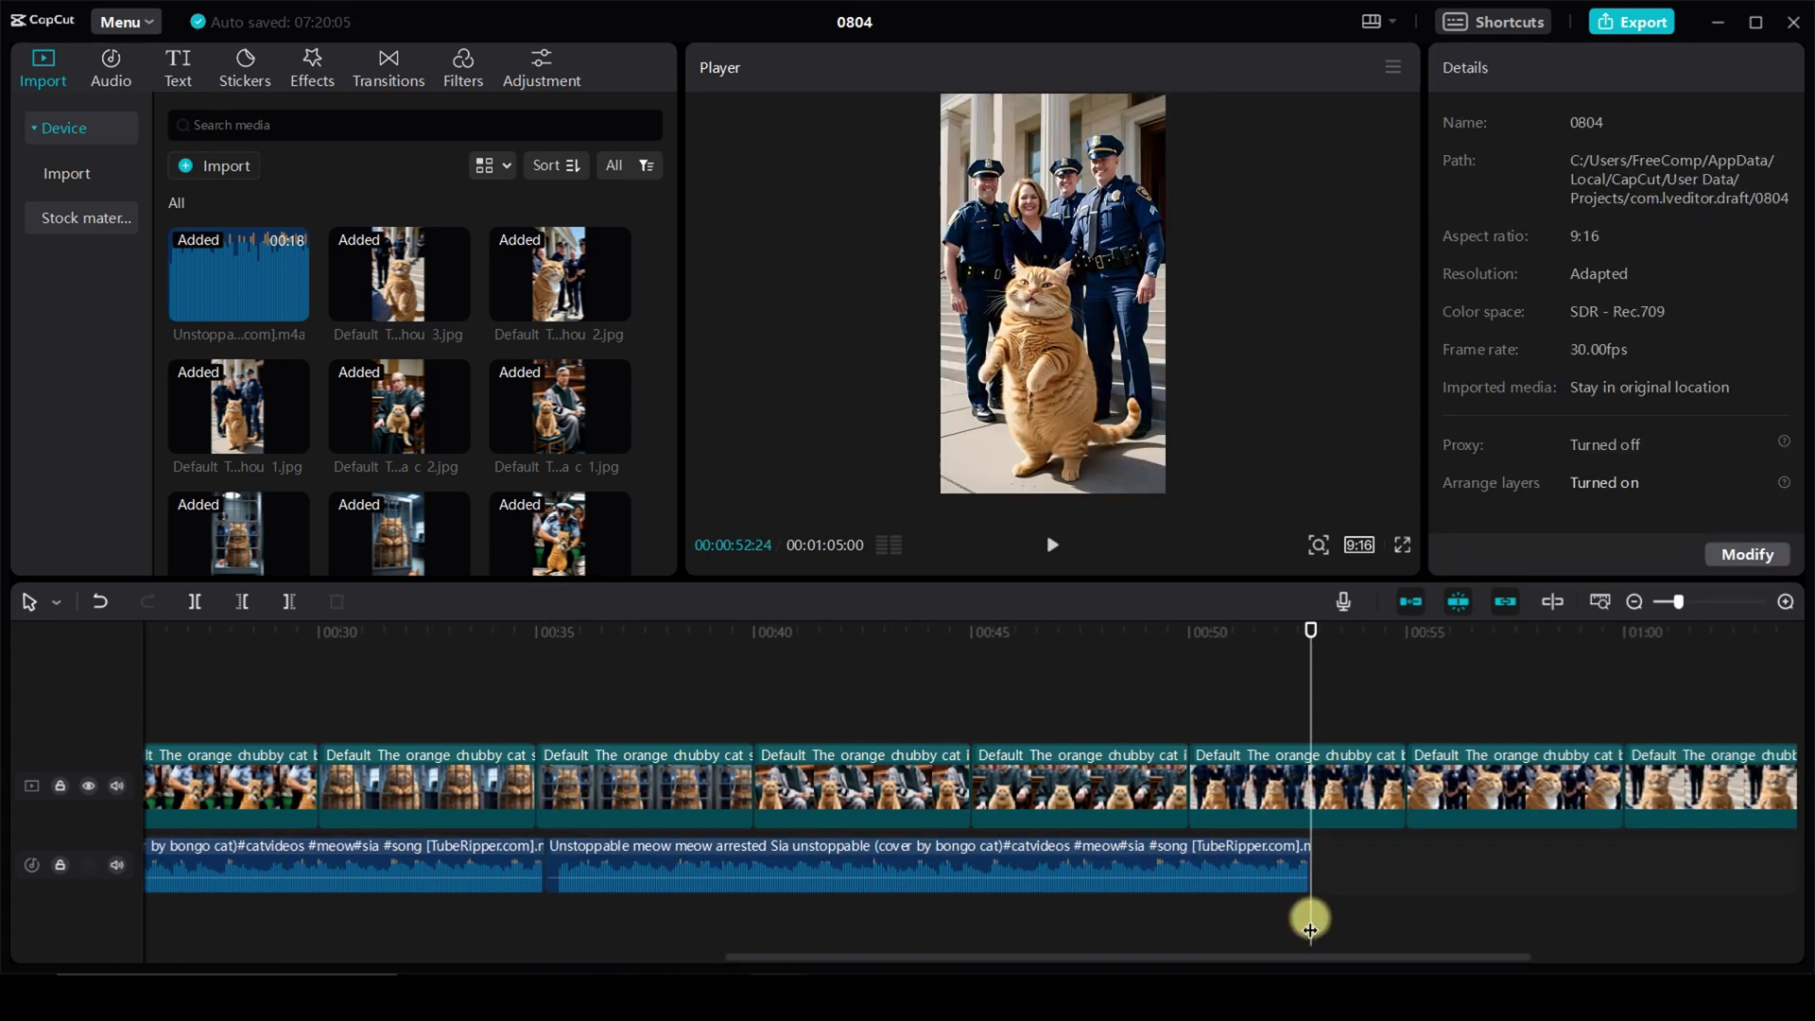
pyautogui.hotkey('ctrl', 'v')
pyautogui.moveTo(1269, 958); pyautogui.dragTo(1476, 962)
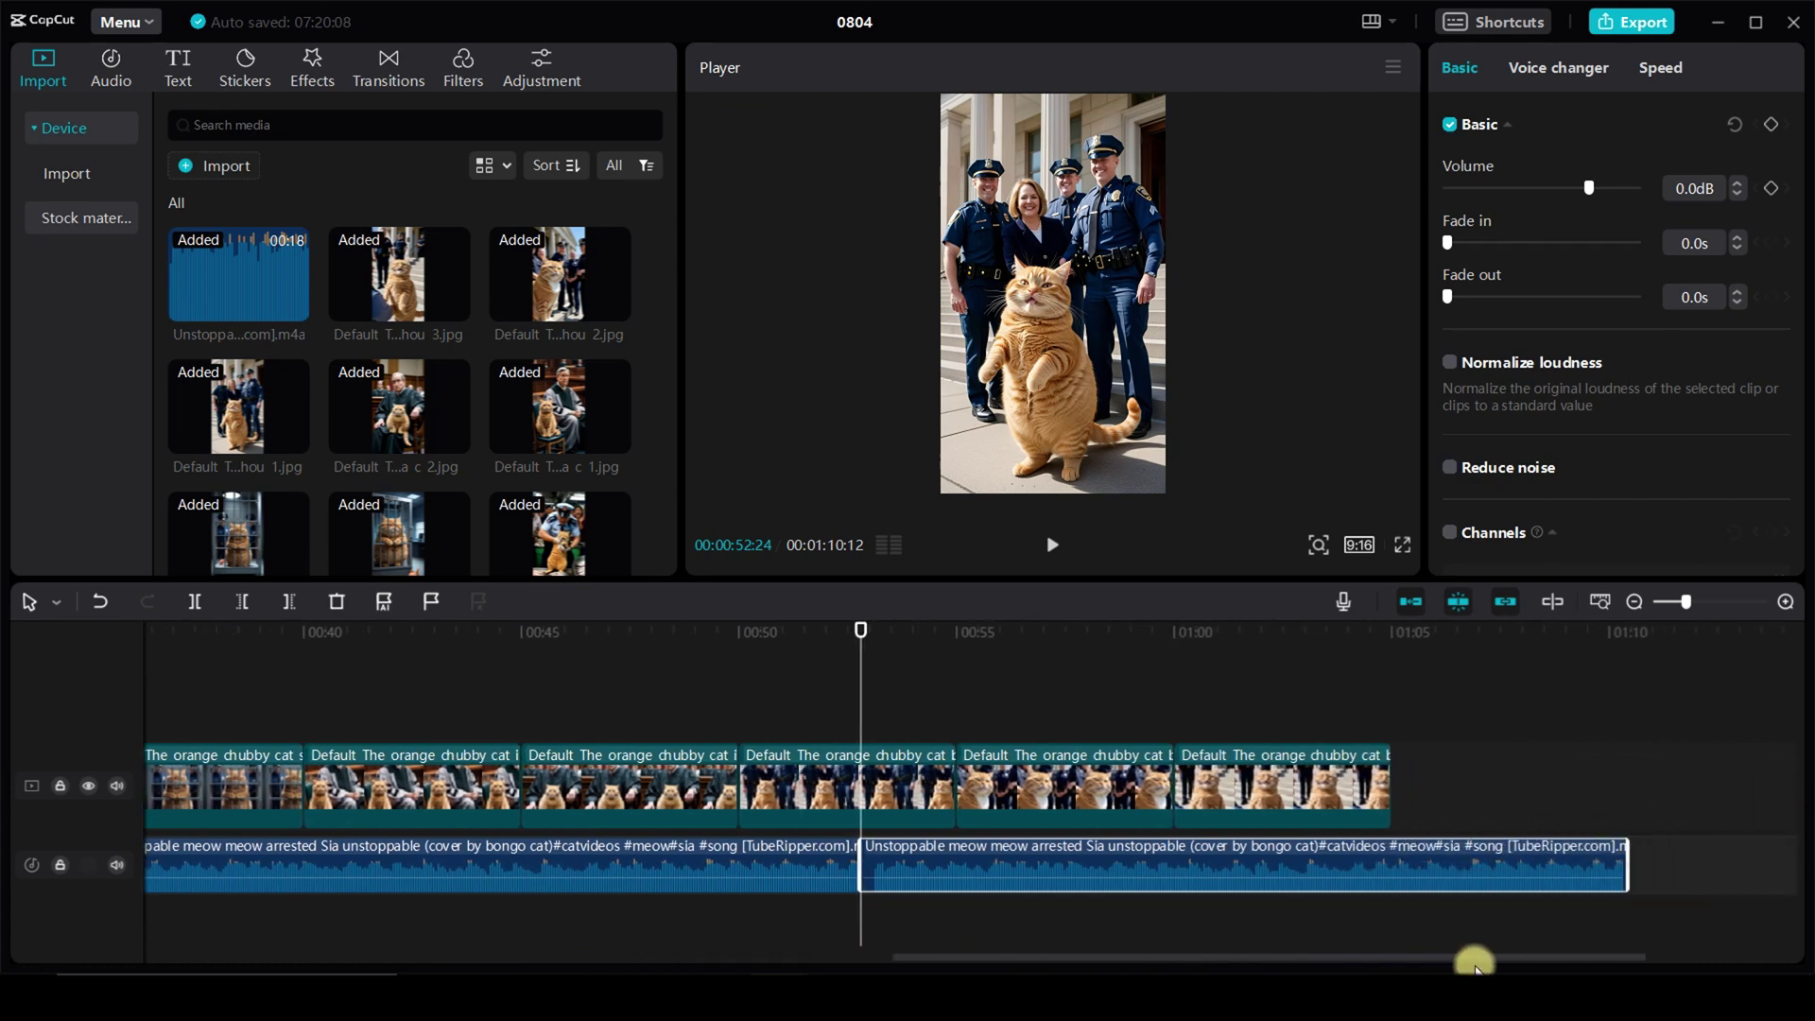
pyautogui.moveTo(1632, 858); pyautogui.dragTo(1600, 859)
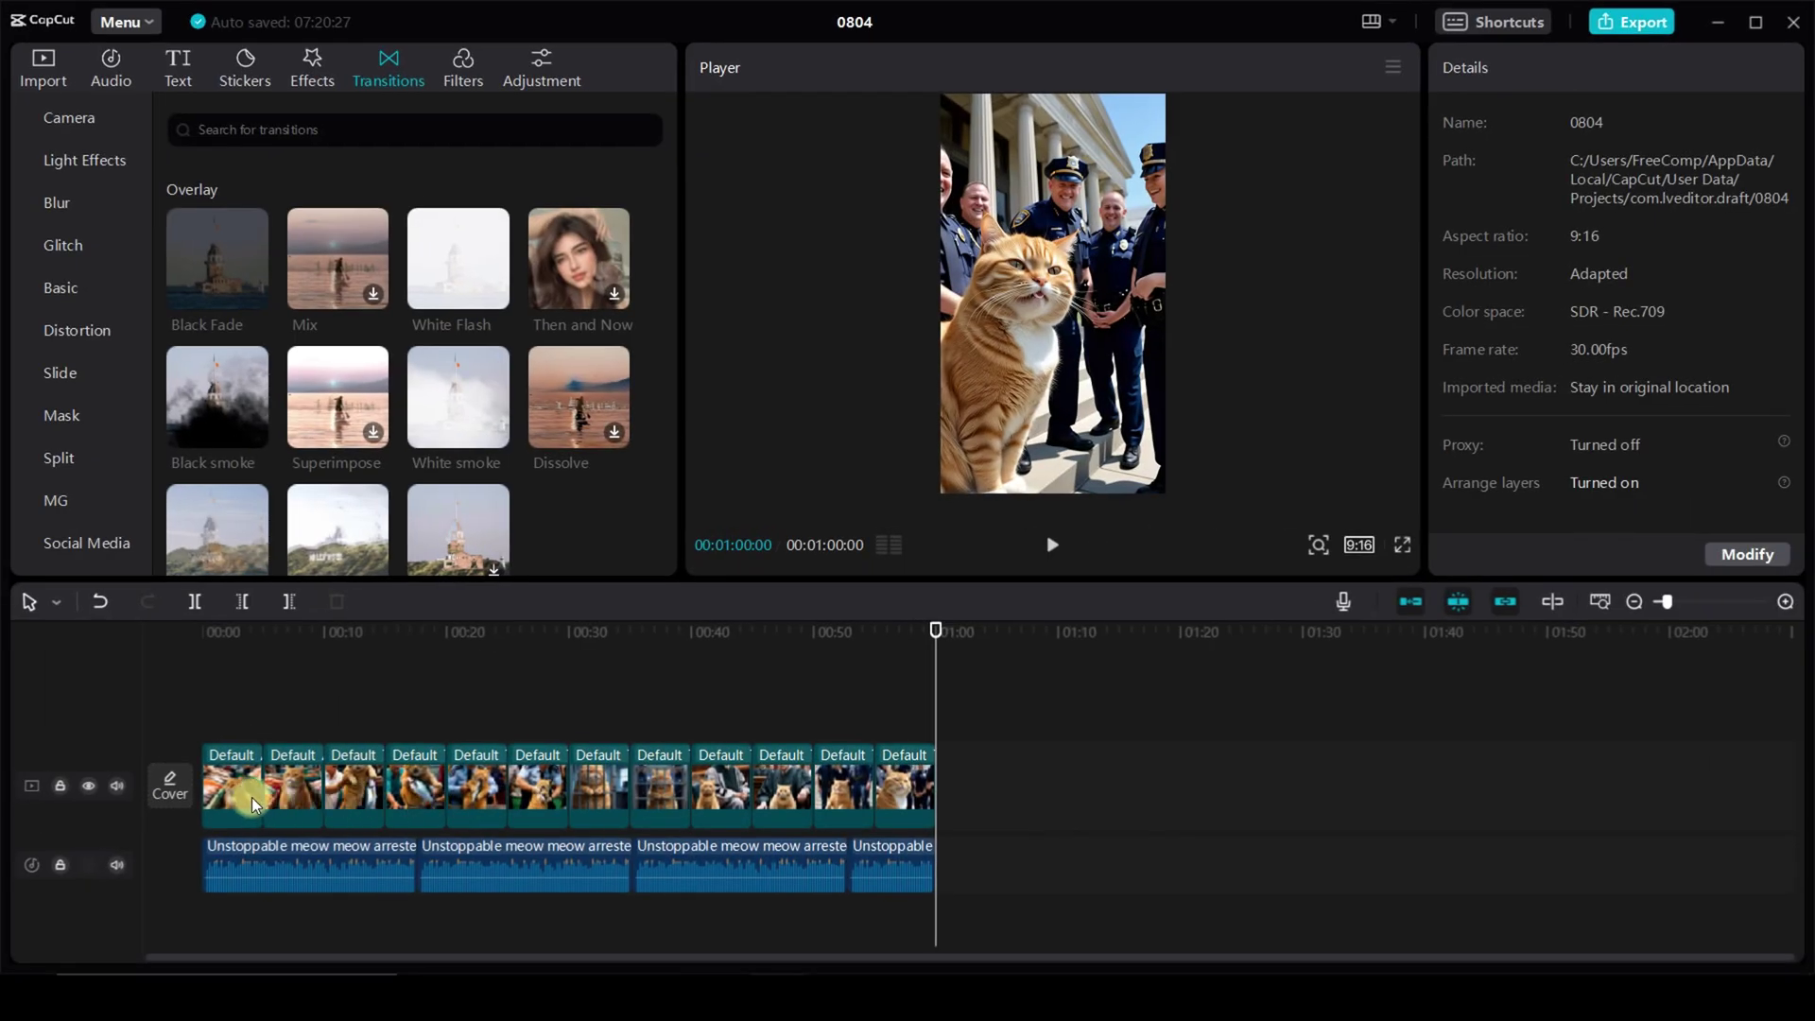
# - Give the first three cat image clips the Shake 3 In animation
pyautogui.click(251, 802)
pyautogui.click(1570, 85)
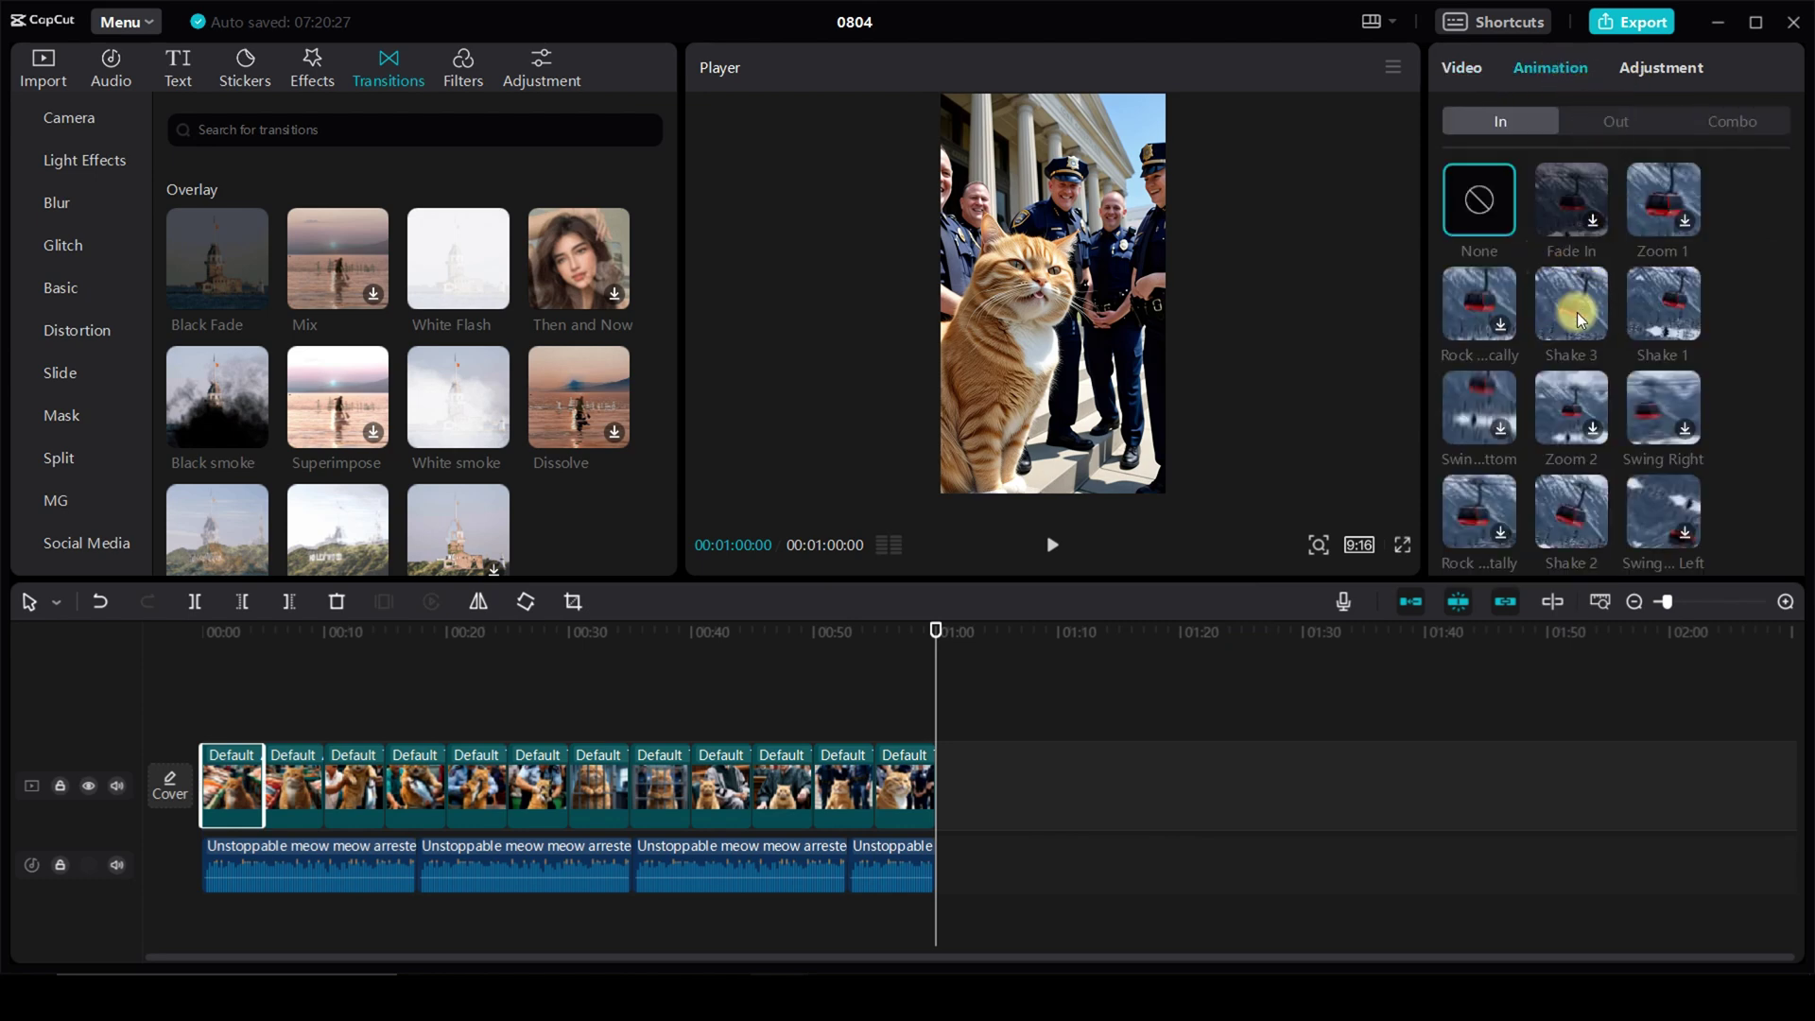
pyautogui.click(1576, 317)
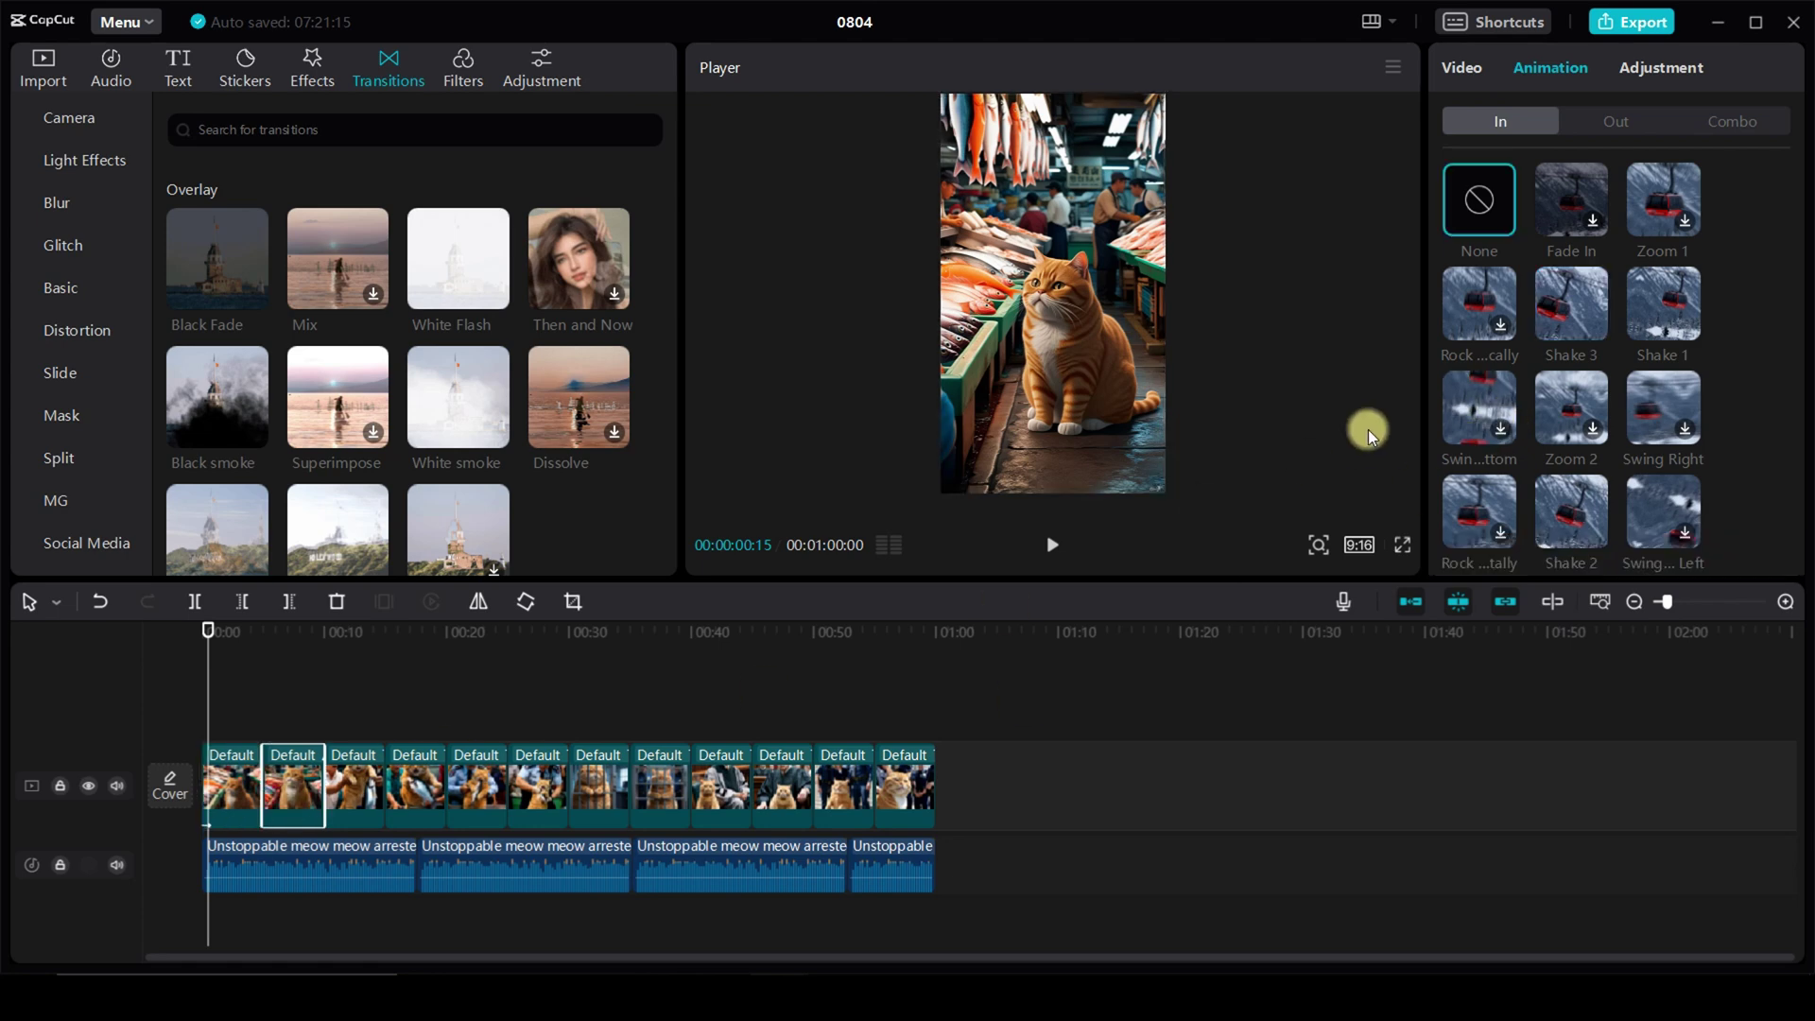
pyautogui.click(354, 784)
pyautogui.click(1548, 321)
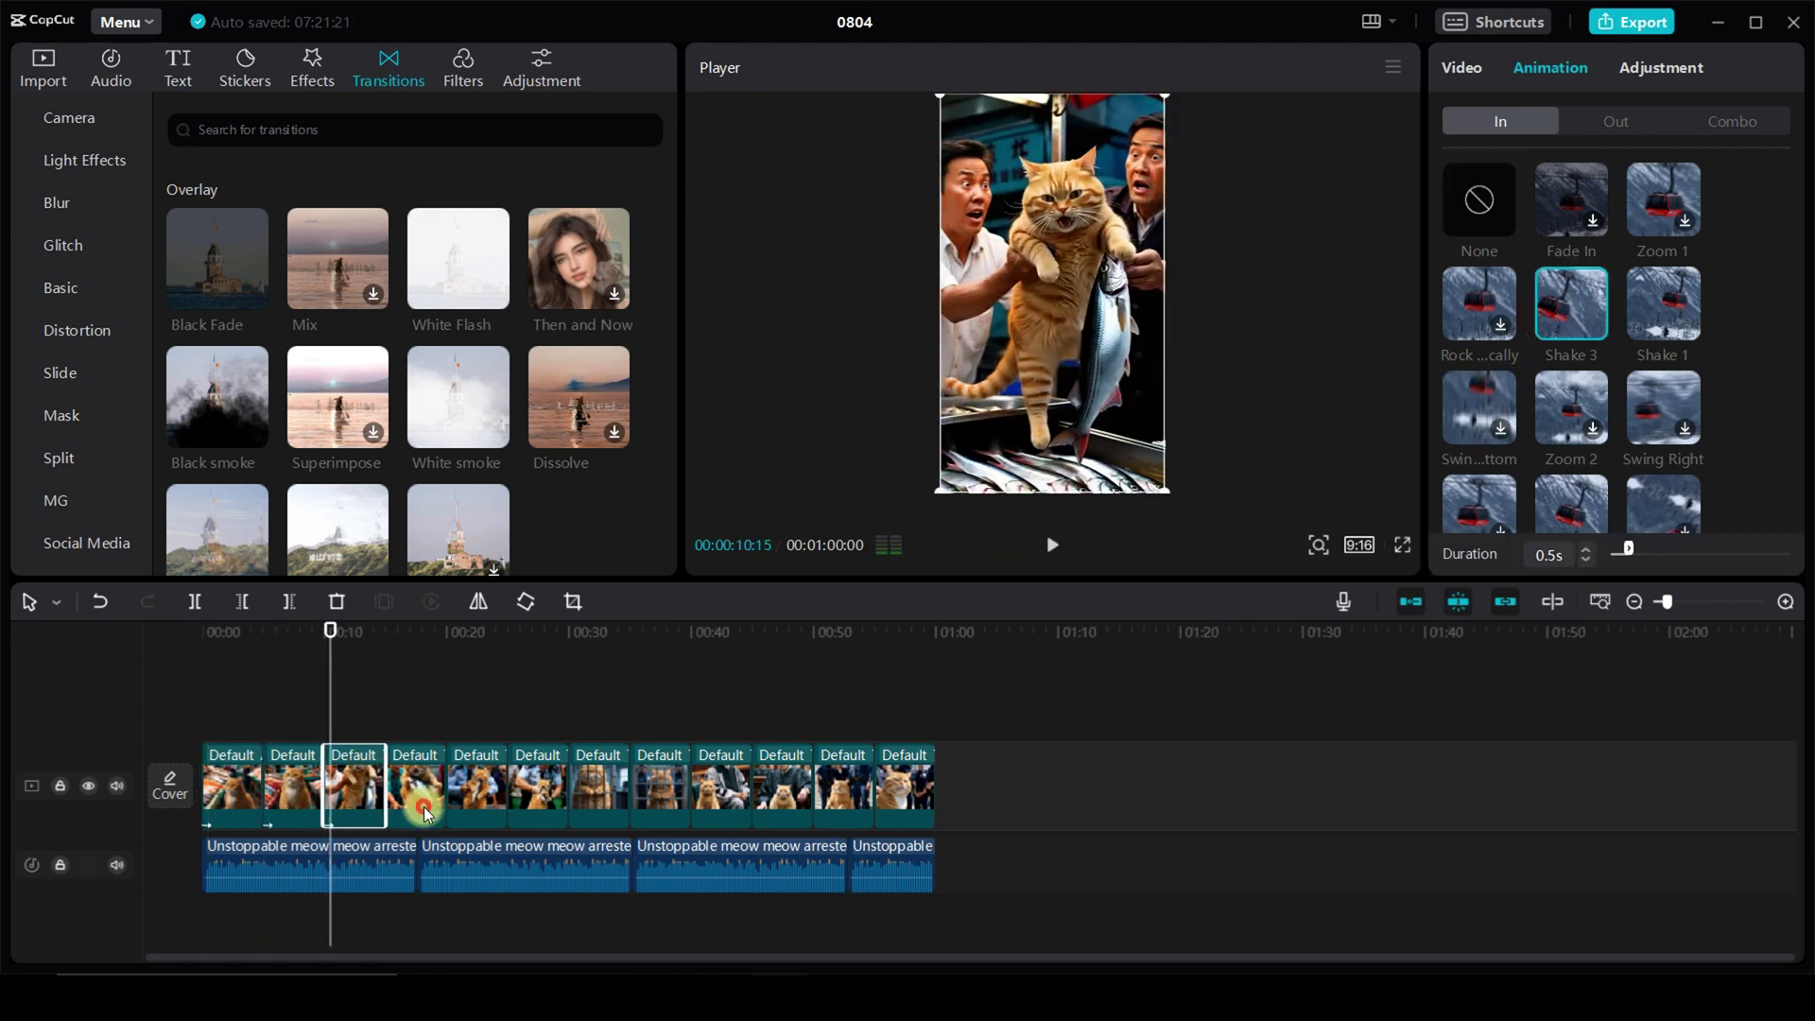
pyautogui.click(416, 785)
pyautogui.click(1564, 321)
# - Apply Shake 3 to the next several image clips
pyautogui.click(477, 785)
pyautogui.click(1567, 324)
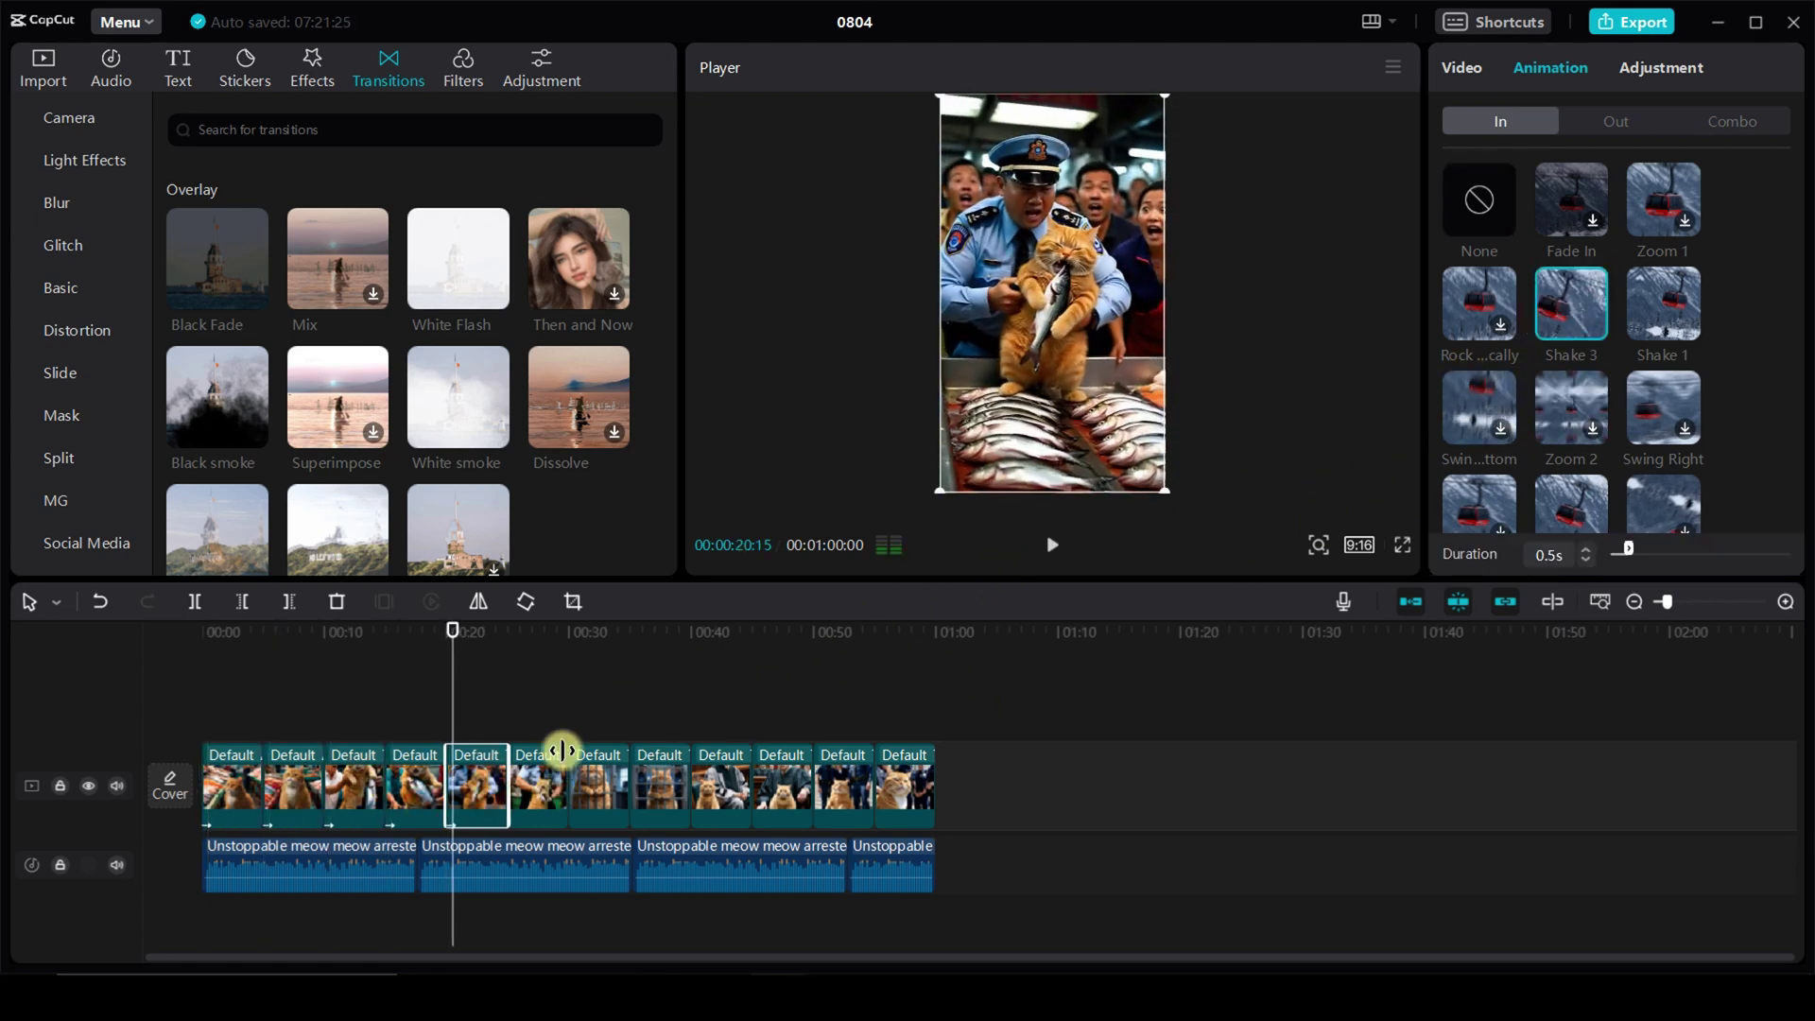
pyautogui.click(1607, 321)
pyautogui.click(600, 785)
pyautogui.click(1569, 307)
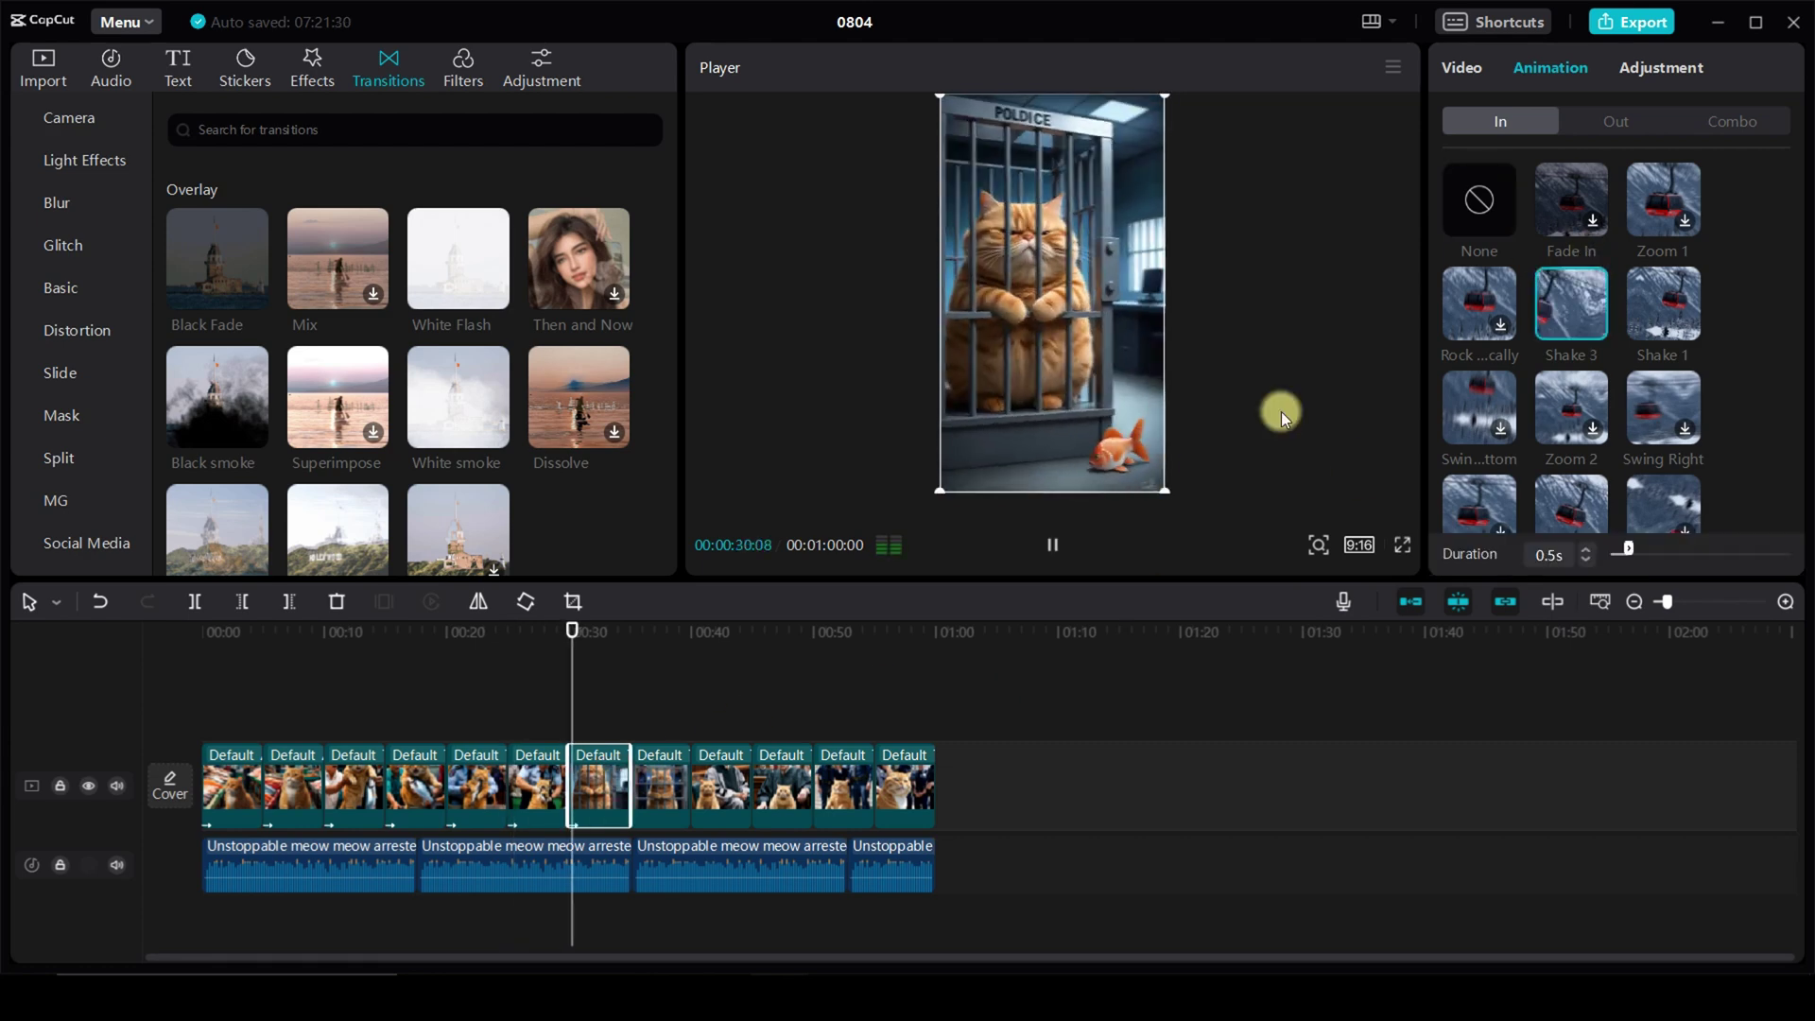
pyautogui.click(662, 785)
pyautogui.click(1545, 312)
pyautogui.click(721, 784)
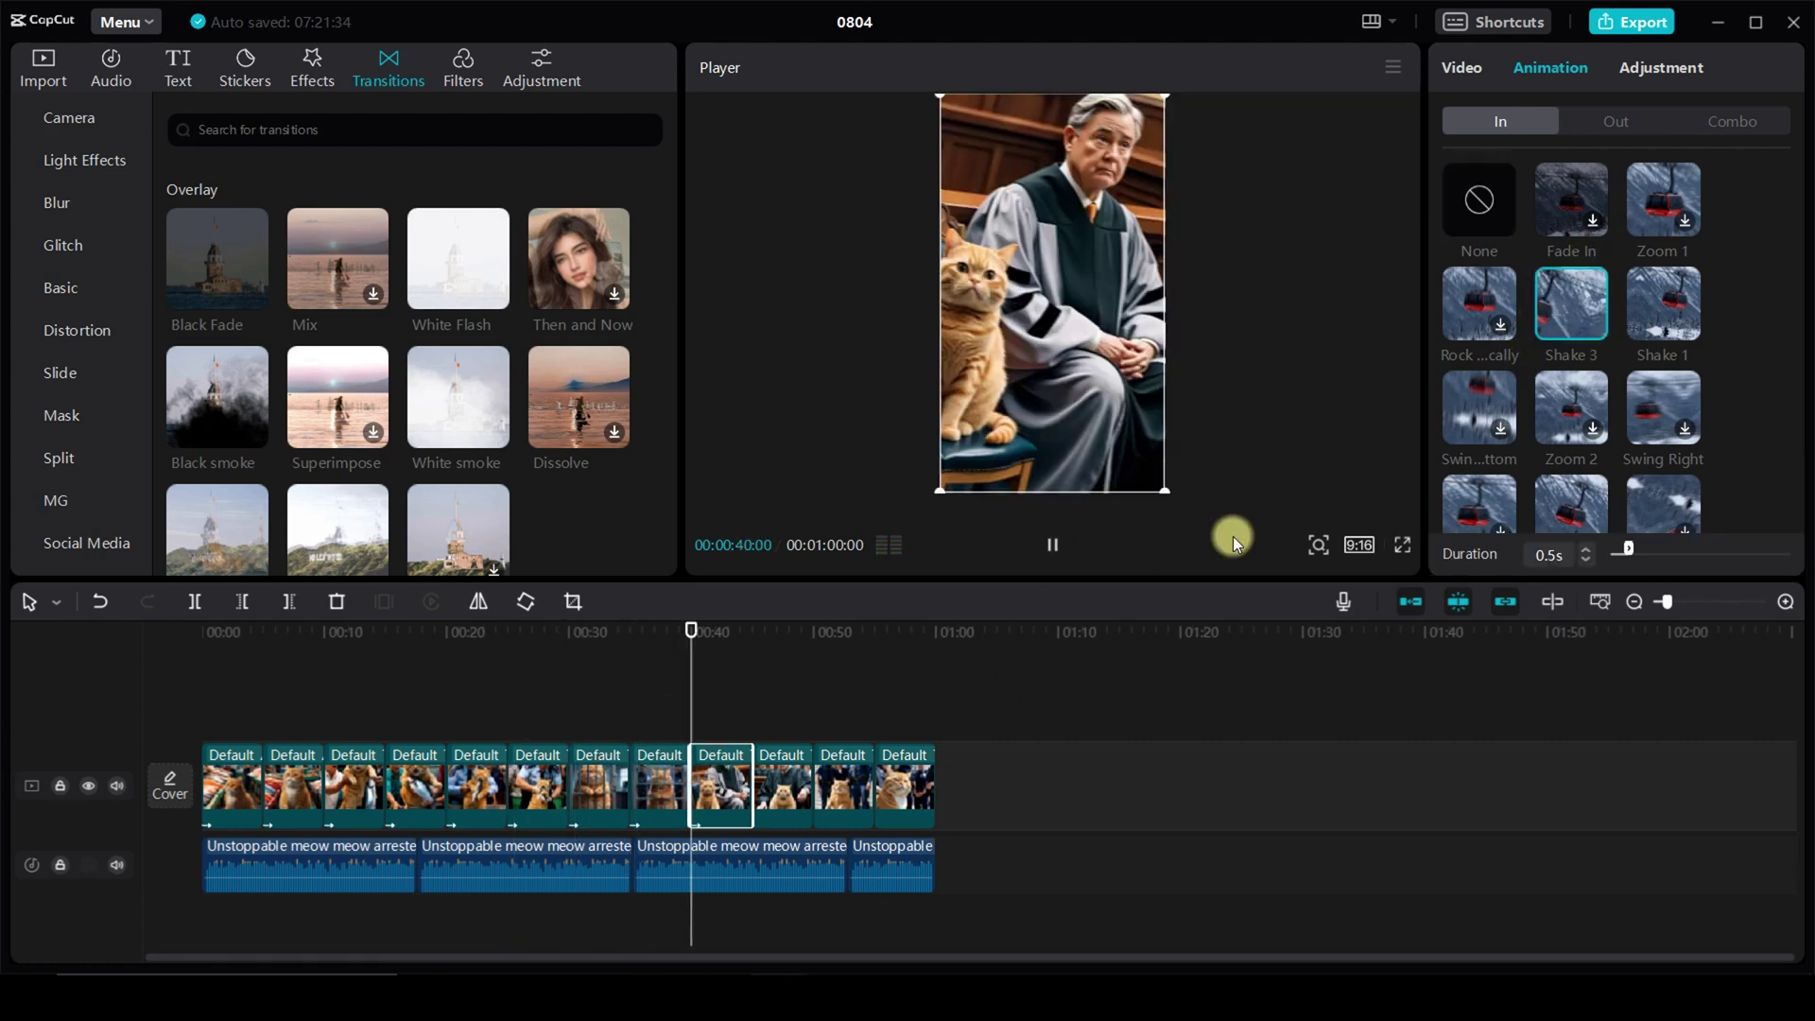
# - Apply Shake 3 to the remaining clips through the last one
pyautogui.click(1569, 307)
pyautogui.click(782, 785)
pyautogui.click(883, 789)
pyautogui.click(1569, 307)
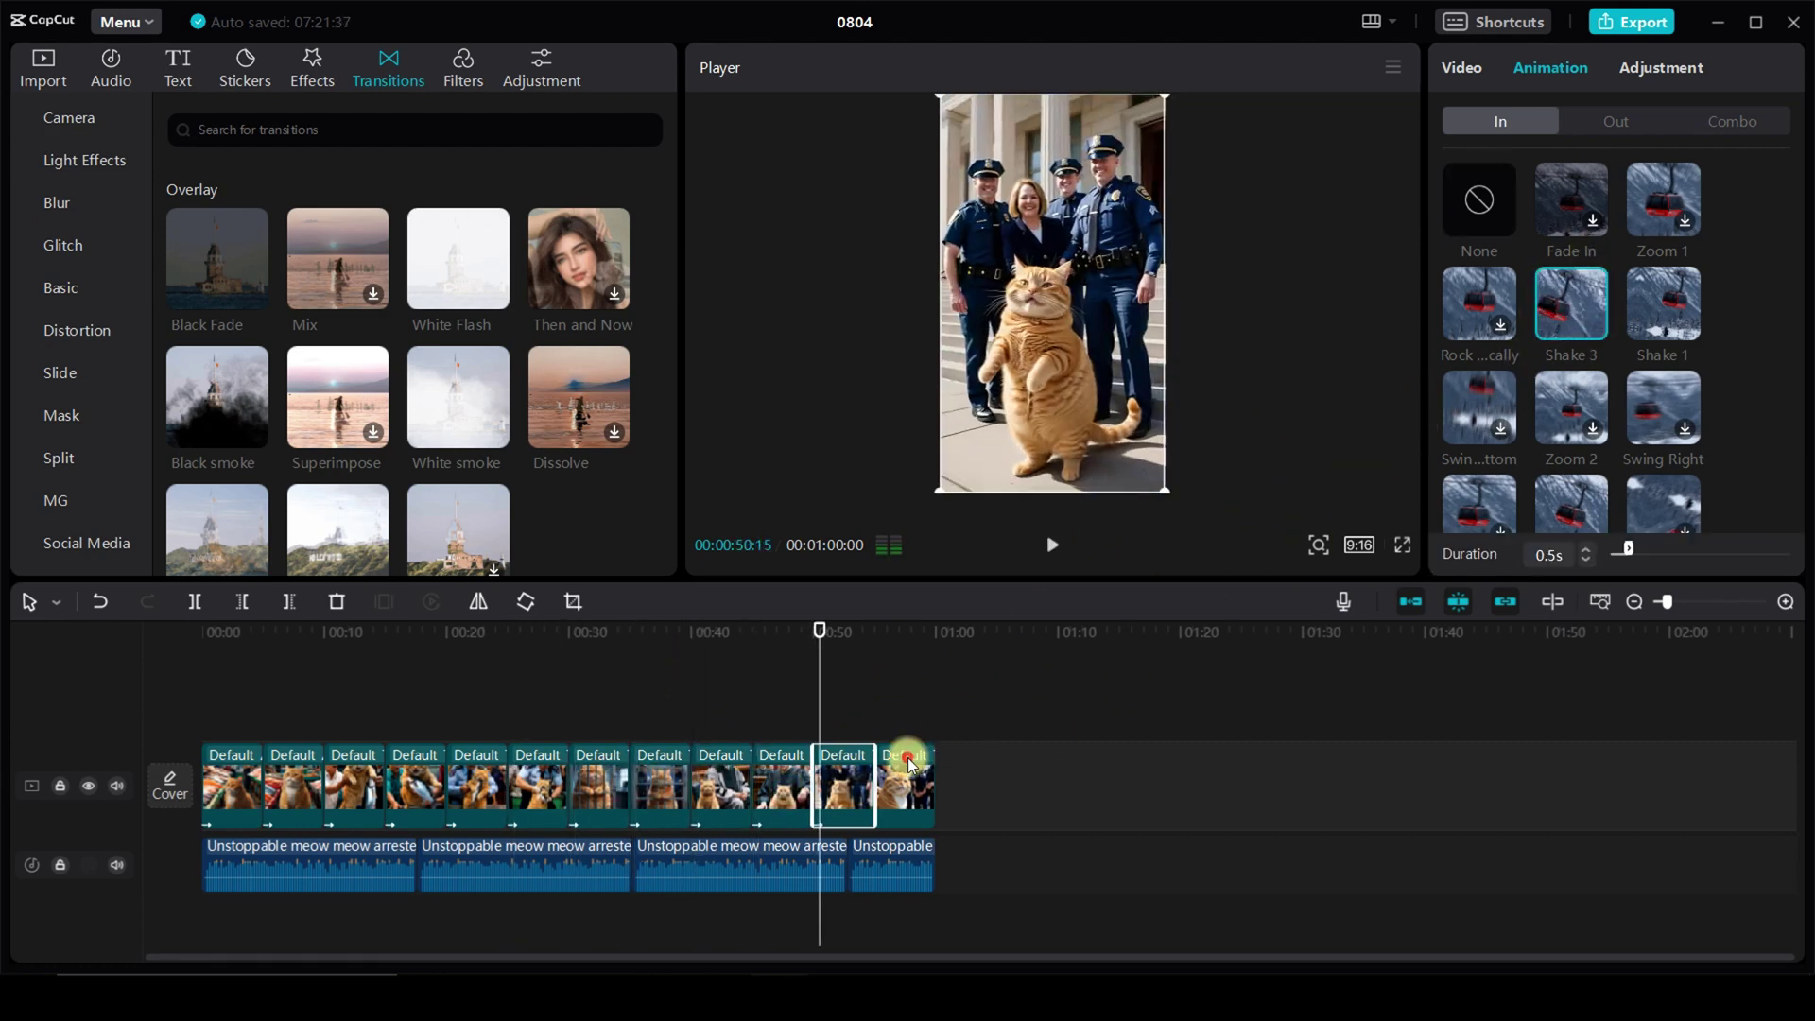
pyautogui.click(902, 790)
pyautogui.click(1569, 307)
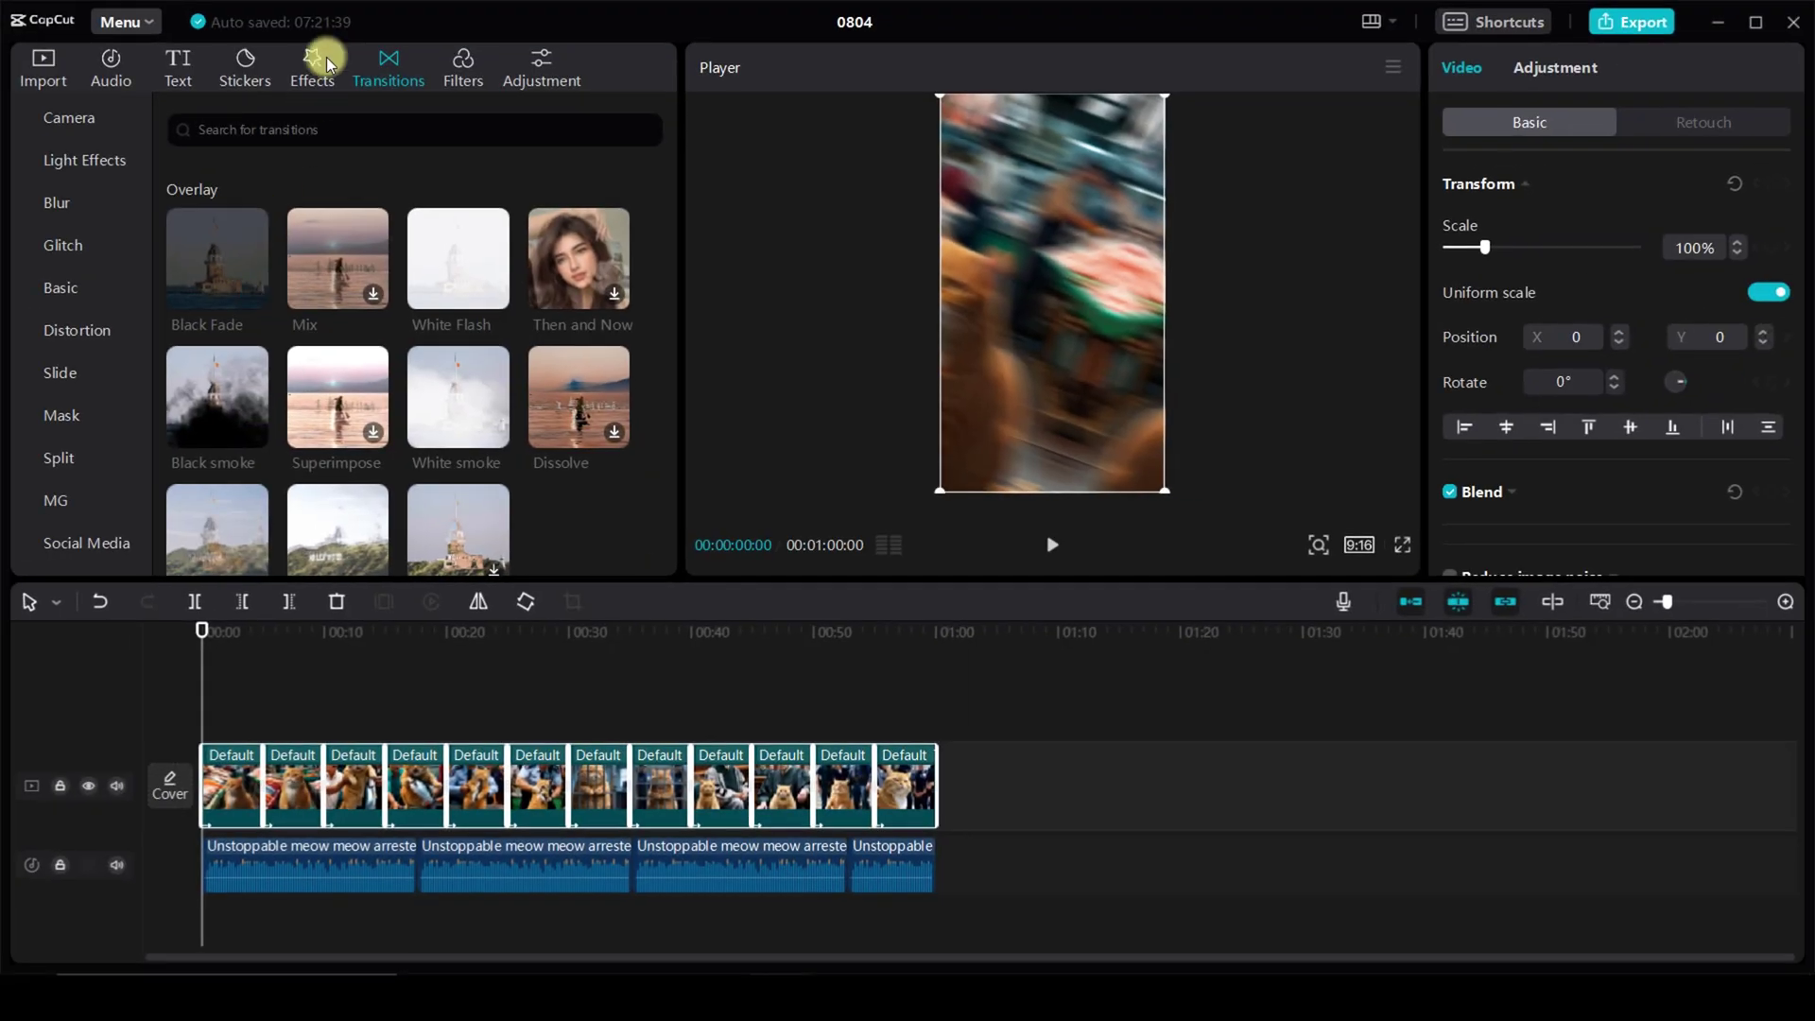
pyautogui.click(316, 62)
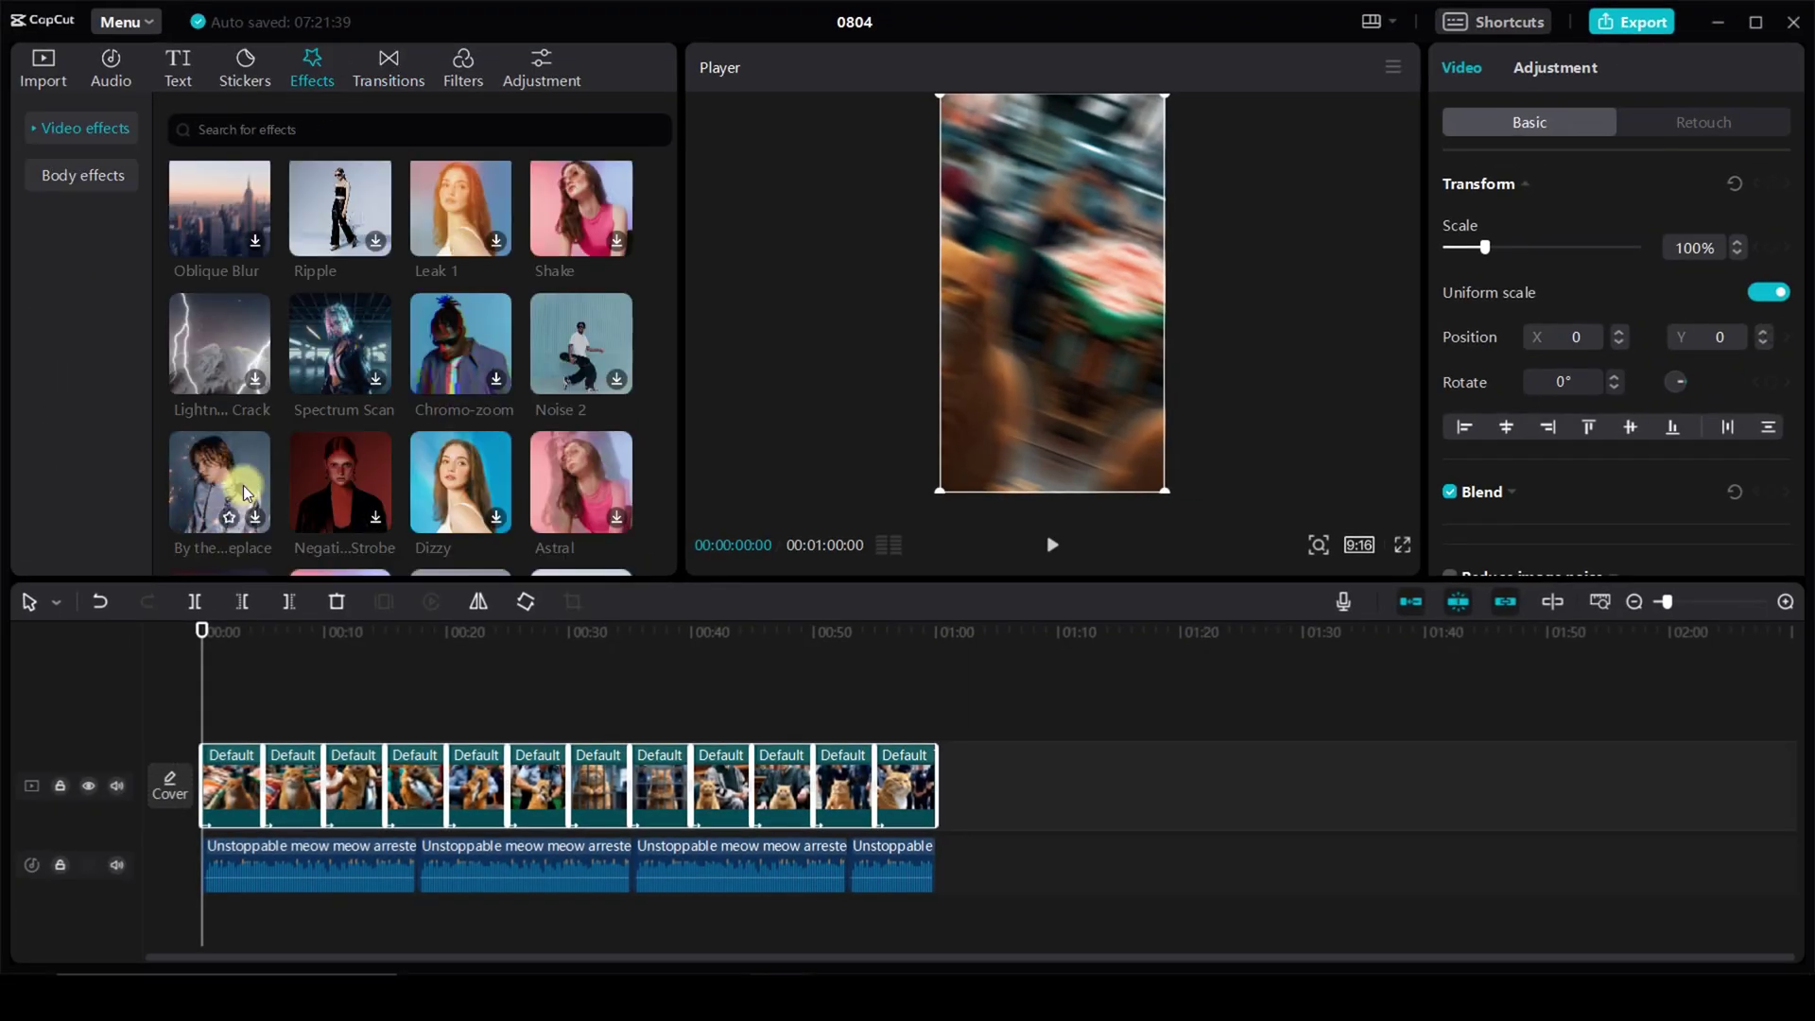
# - Add the By the Fireplace video effect and extend its left edge to the video start
pyautogui.scroll(-1, 242, 484)
pyautogui.press('End')
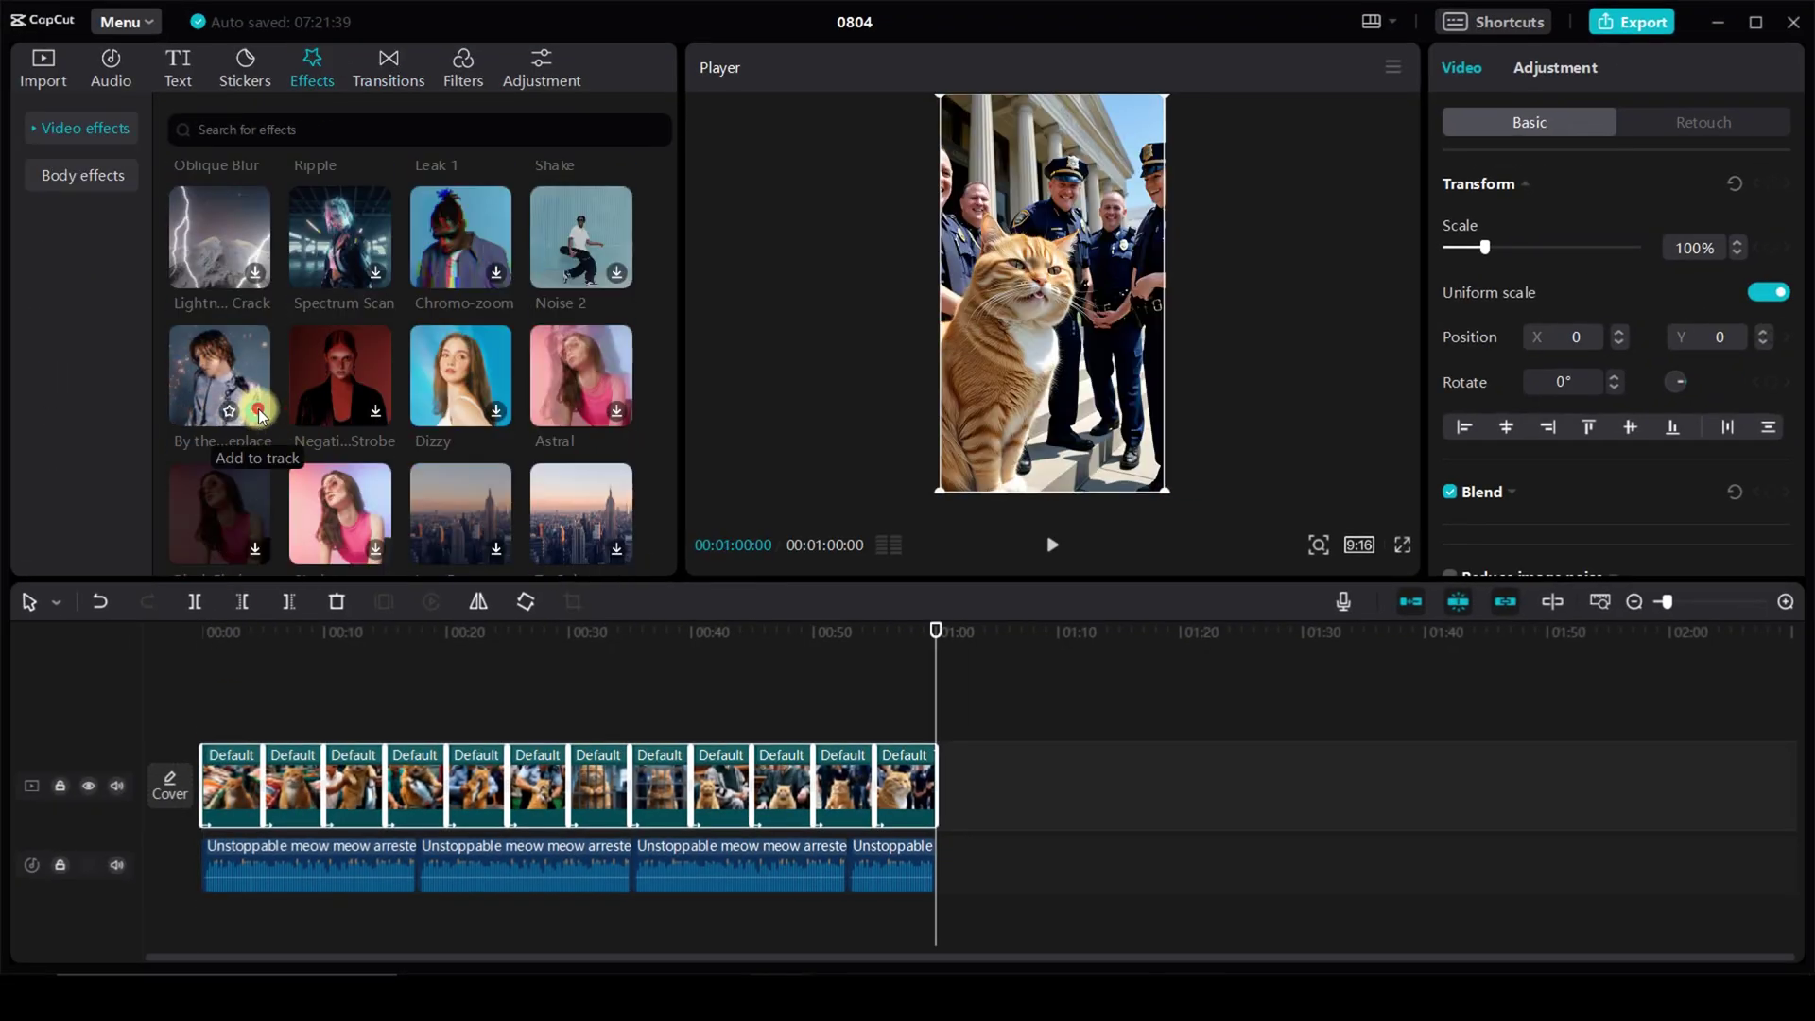
pyautogui.moveTo(258, 414); pyautogui.dragTo(928, 770)
pyautogui.click(1028, 749)
pyautogui.click(951, 723)
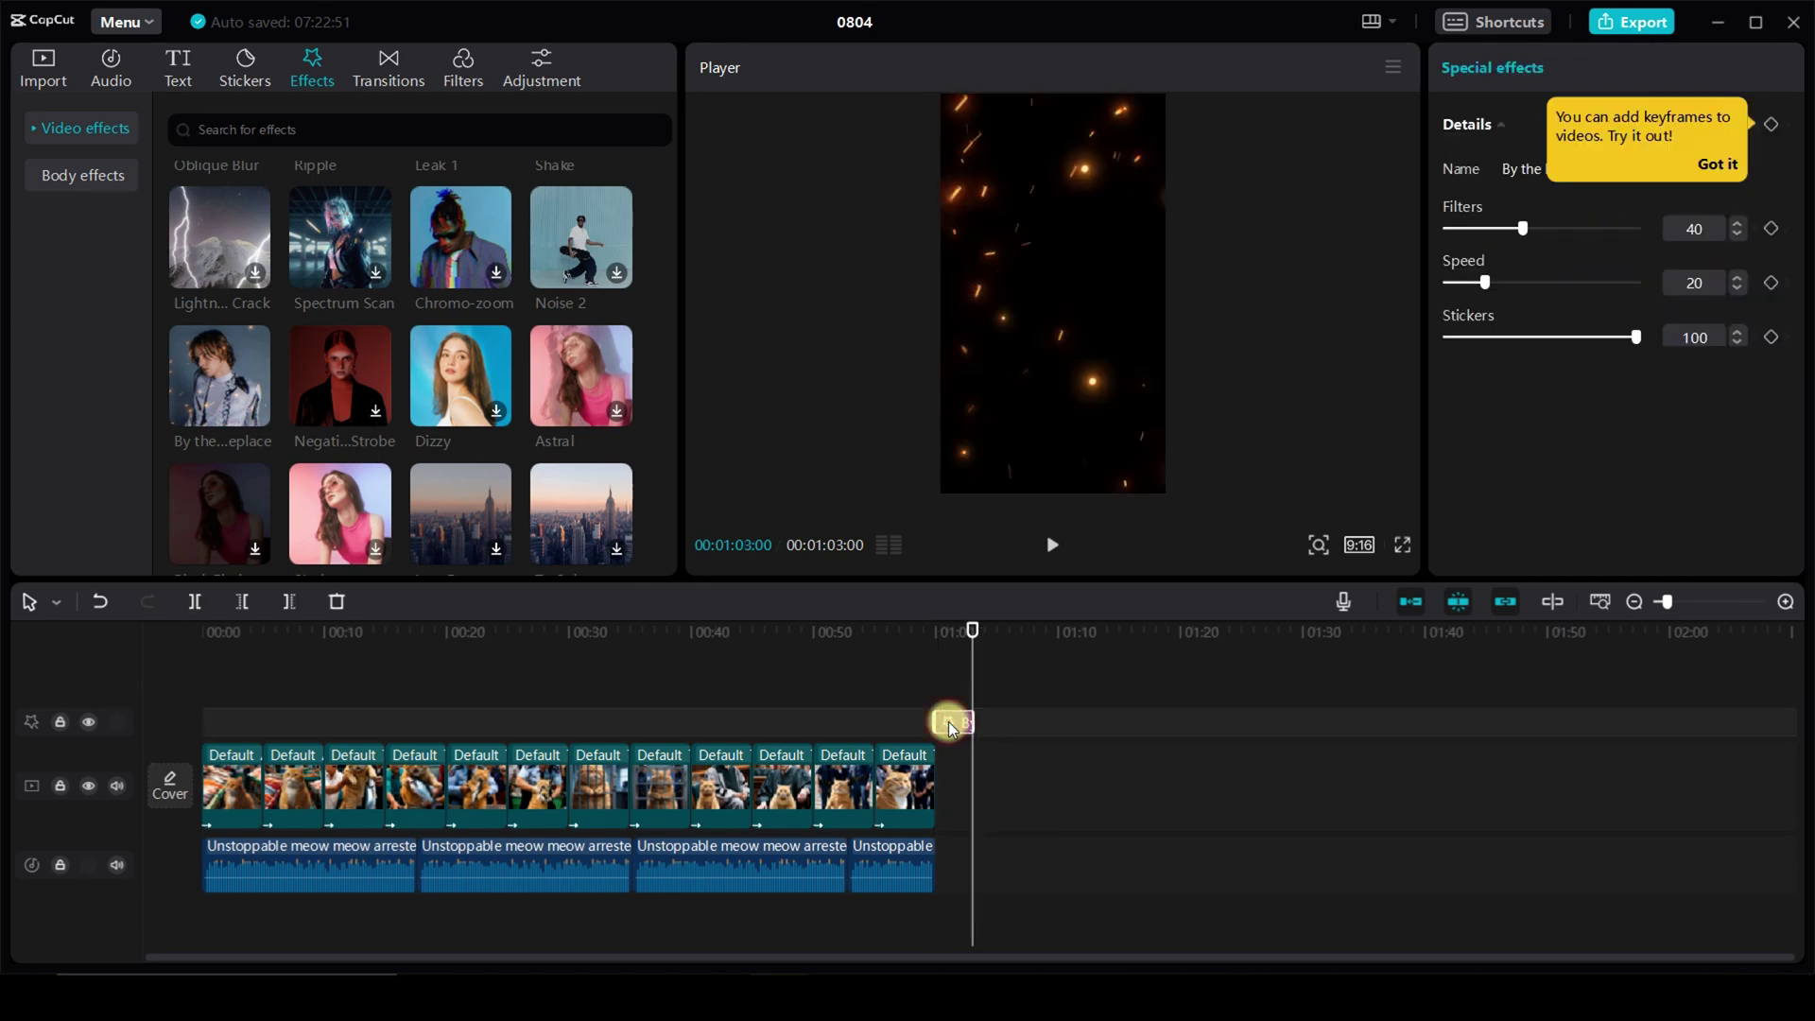
pyautogui.moveTo(931, 721); pyautogui.dragTo(202, 723)
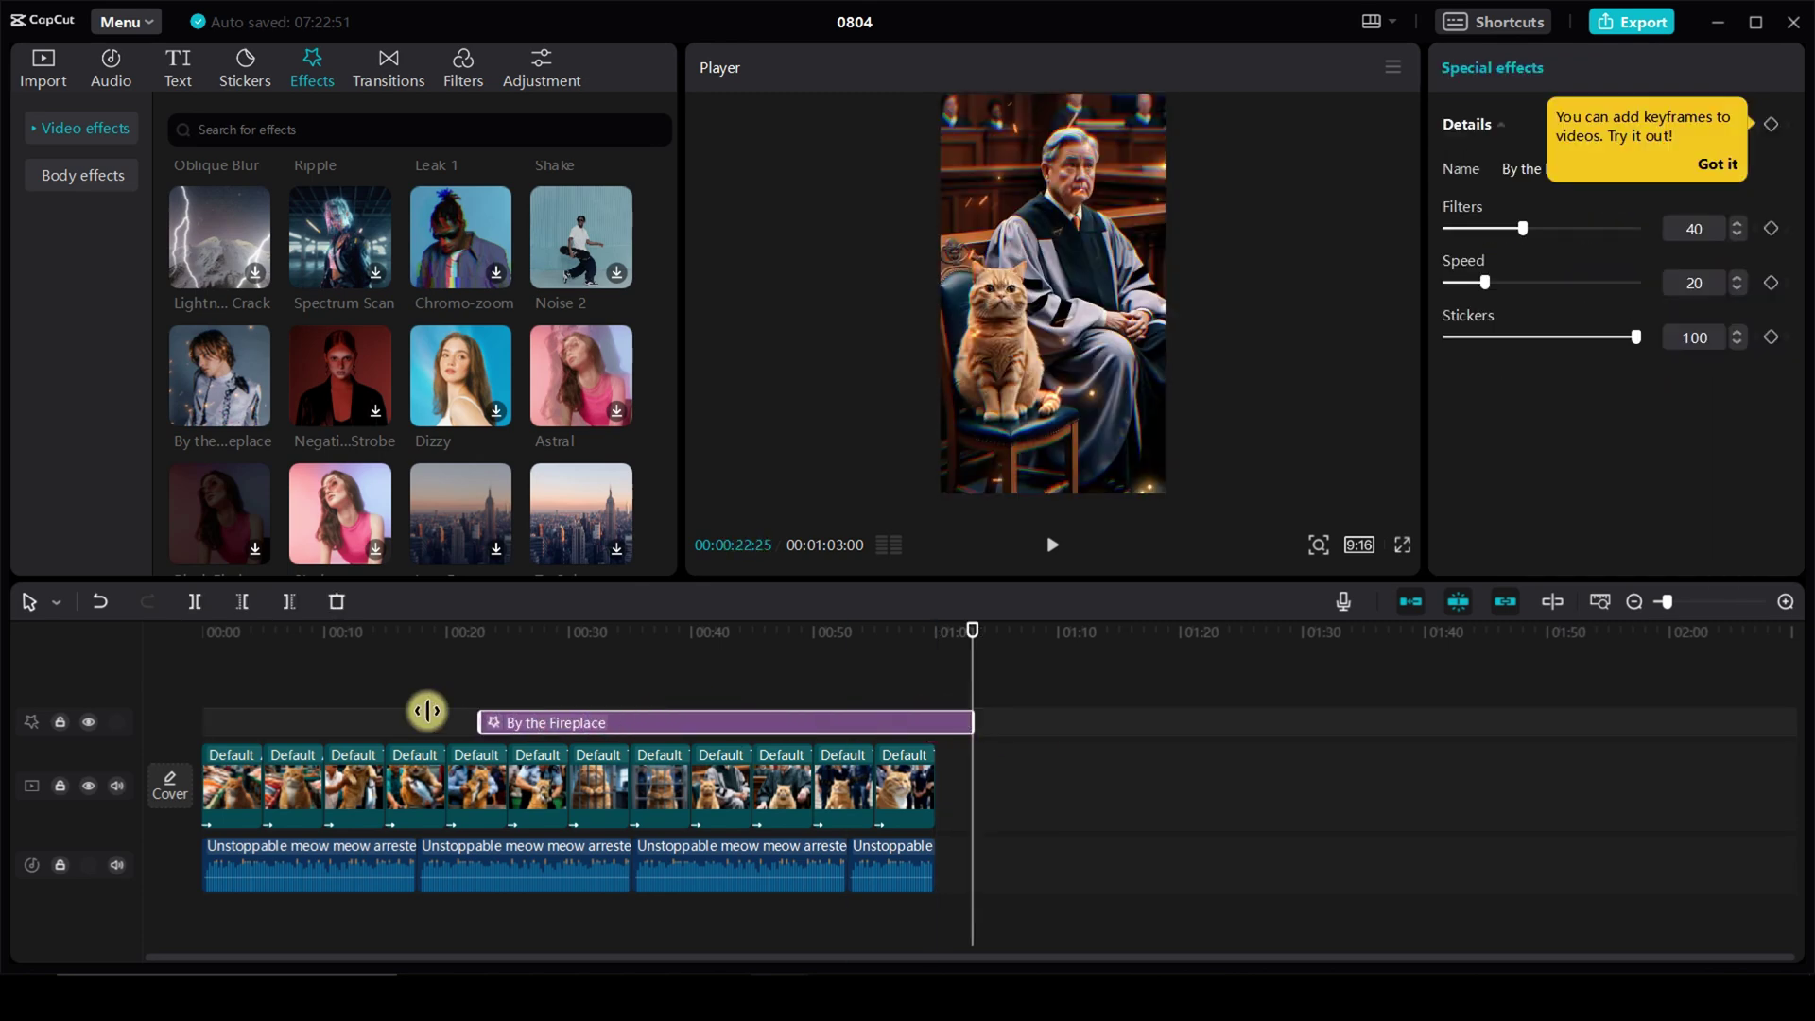